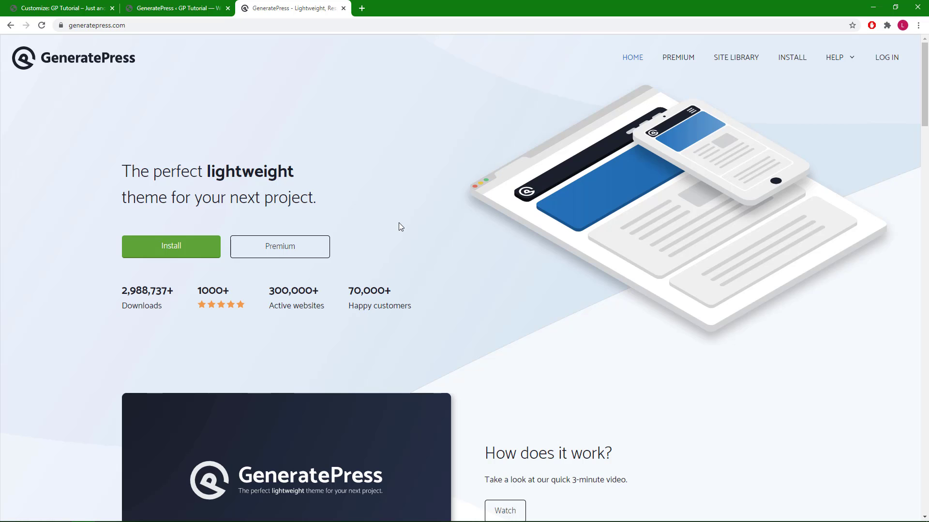
# - Switch from the GeneratePress website to the GP Tutorial WordPress admin tab
pyautogui.click(196, 8)
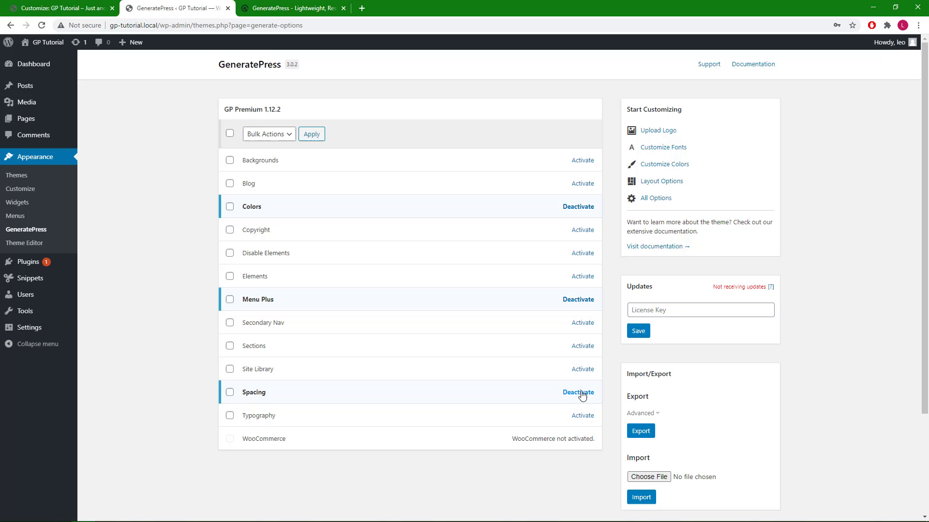
# - Review the premium modules list, then switch to the Customize: GP Tutorial tab
pyautogui.click(576, 212)
pyautogui.click(86, 9)
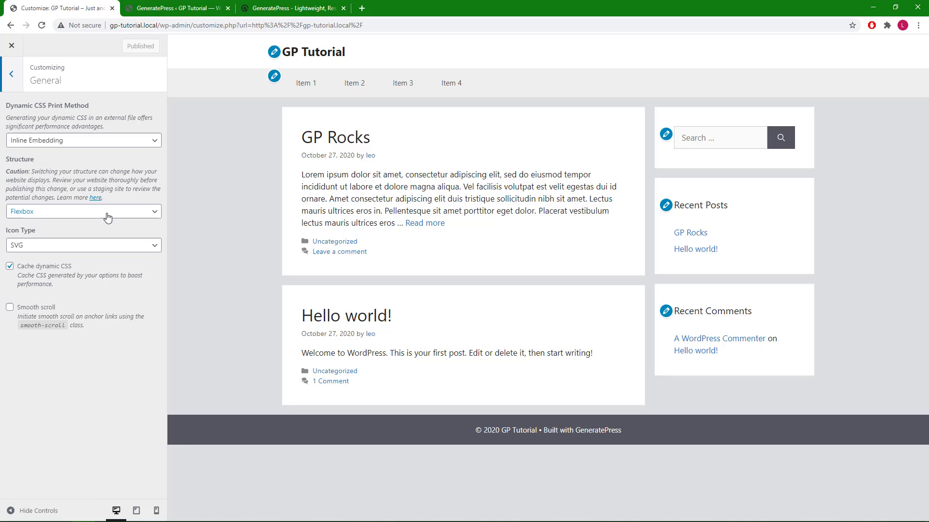
# - Navigate from the customizer root into Layout > Header settings
pyautogui.click(21, 75)
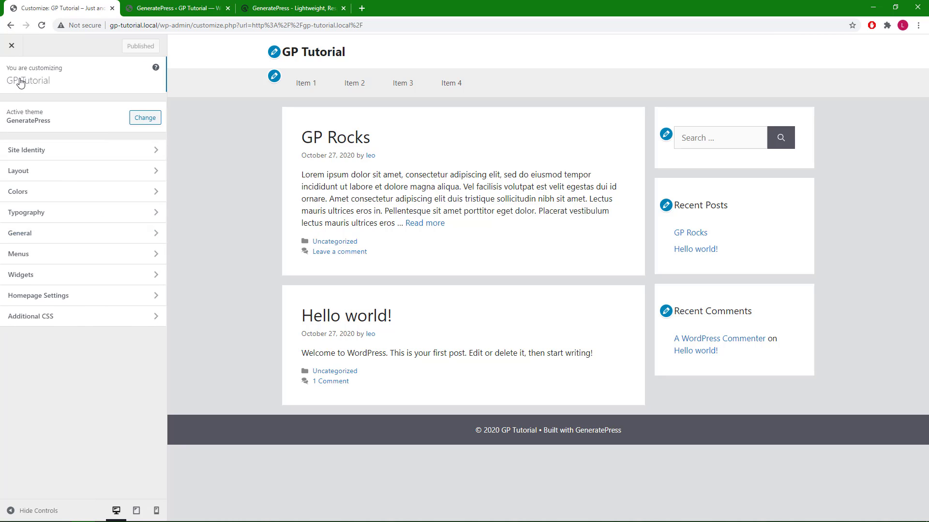
pyautogui.click(76, 175)
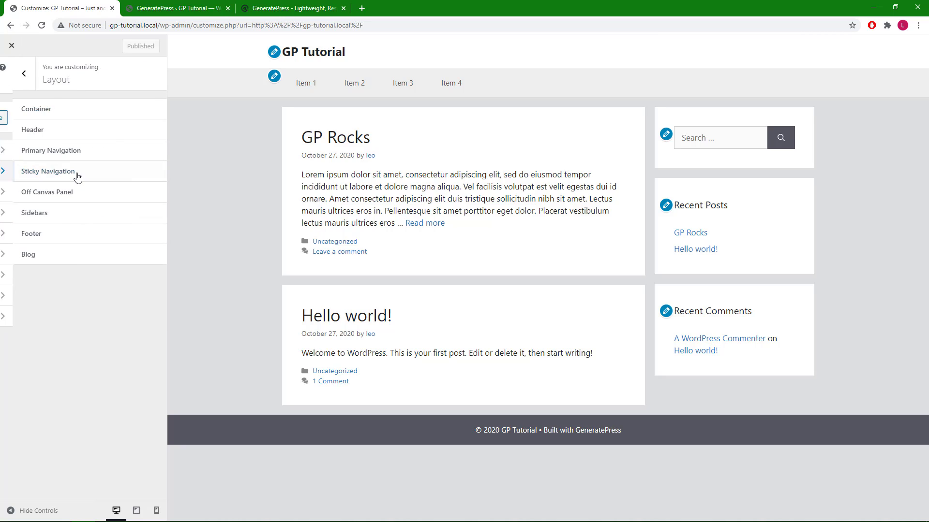
pyautogui.click(77, 133)
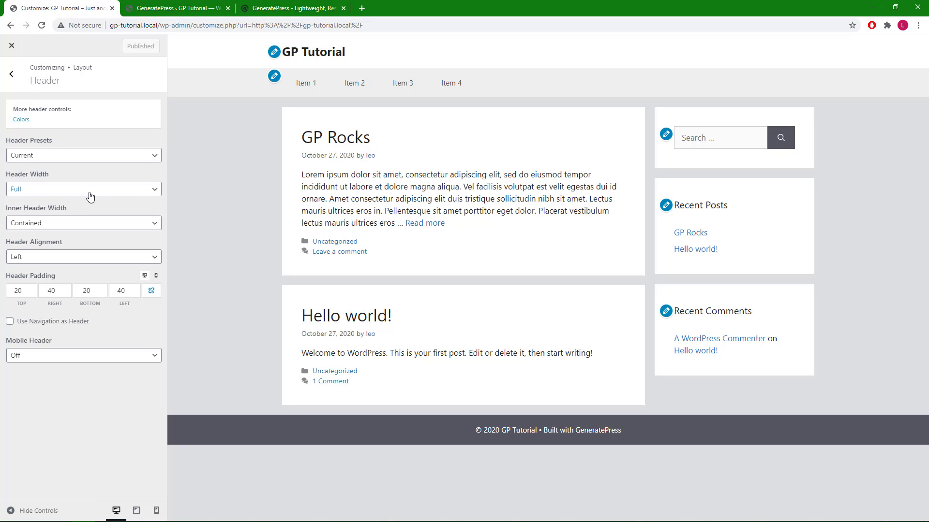
# - Try Header Width Contained, then set it back to Full
pyautogui.click(90, 193)
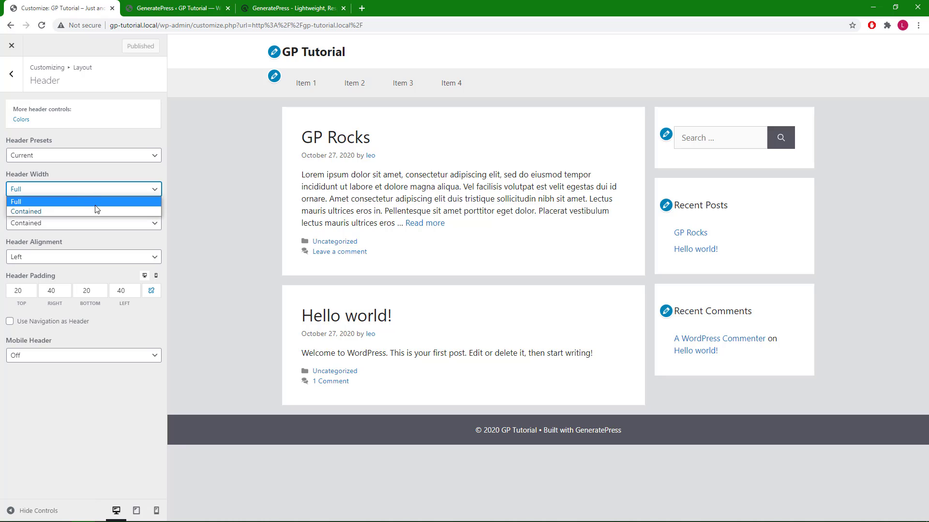
pyautogui.click(95, 211)
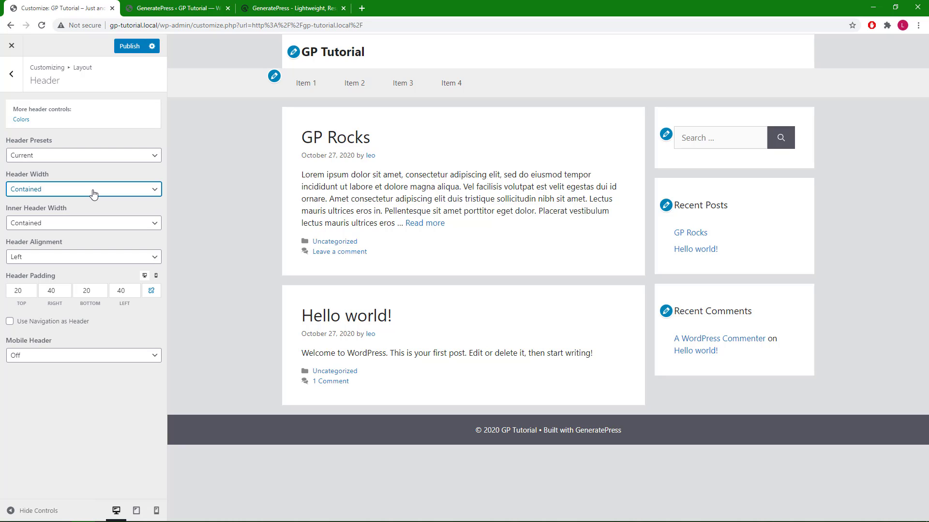
pyautogui.click(93, 193)
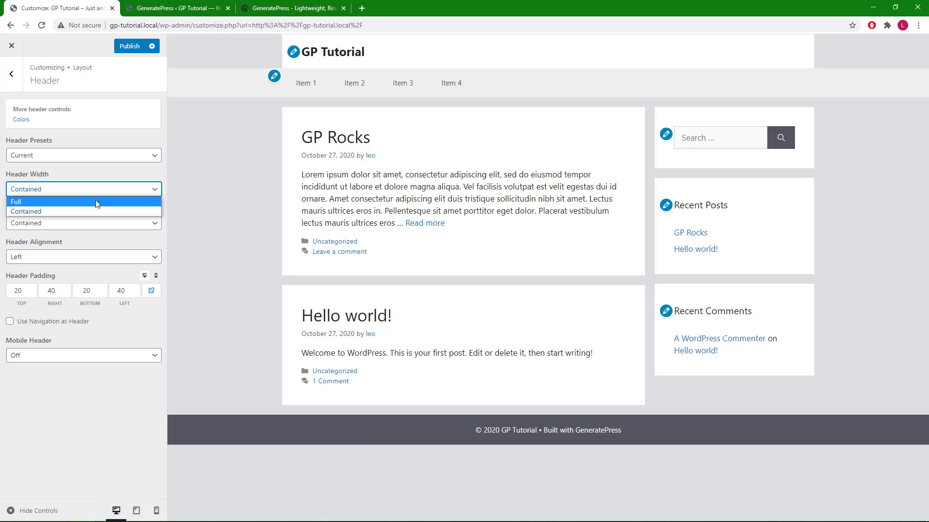
pyautogui.click(96, 200)
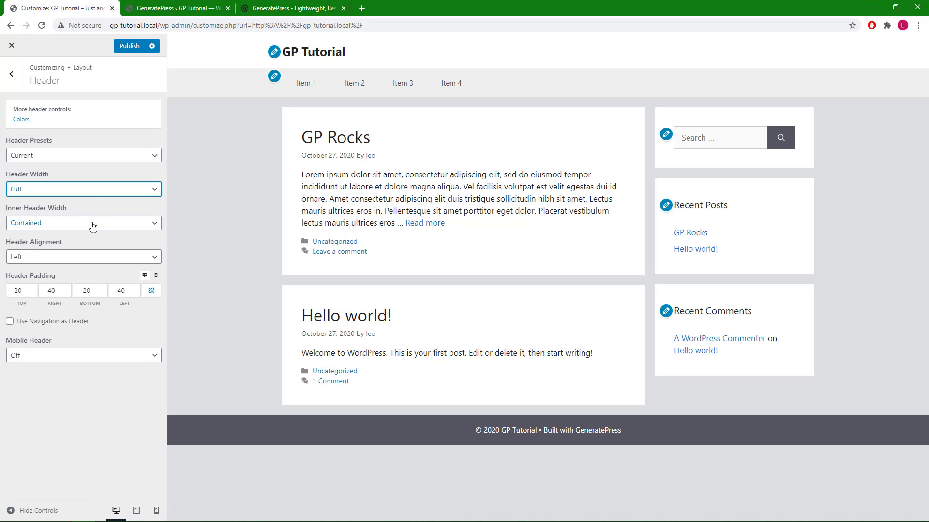
# - Try Inner Header Width Full, then return it to Contained
pyautogui.click(91, 227)
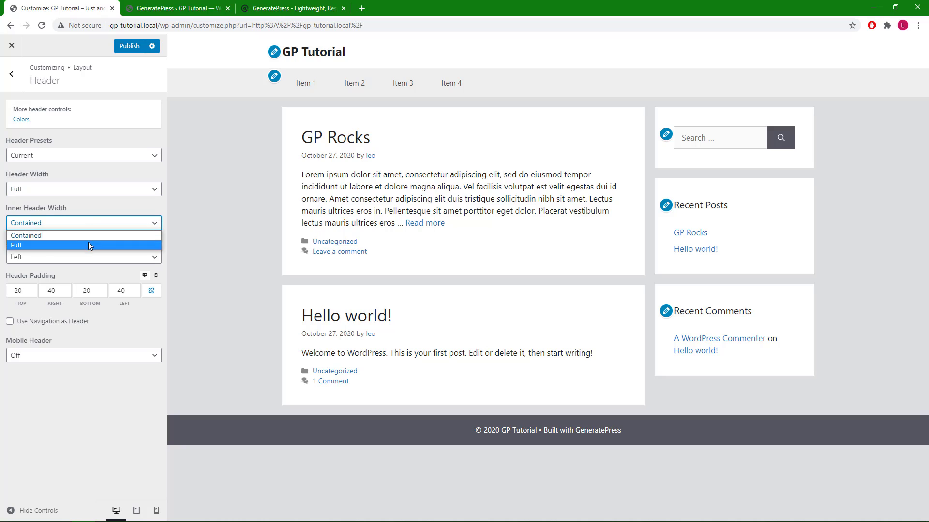
pyautogui.click(87, 243)
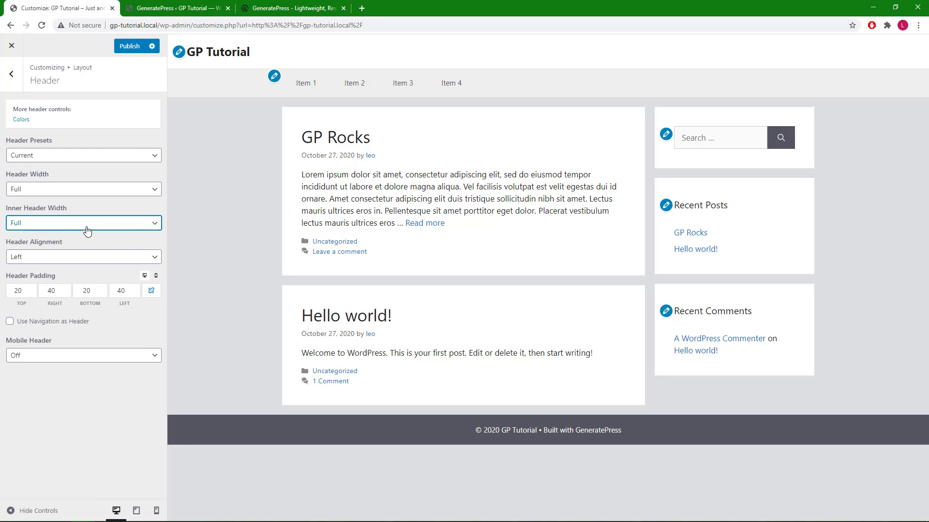
pyautogui.click(87, 228)
pyautogui.click(87, 235)
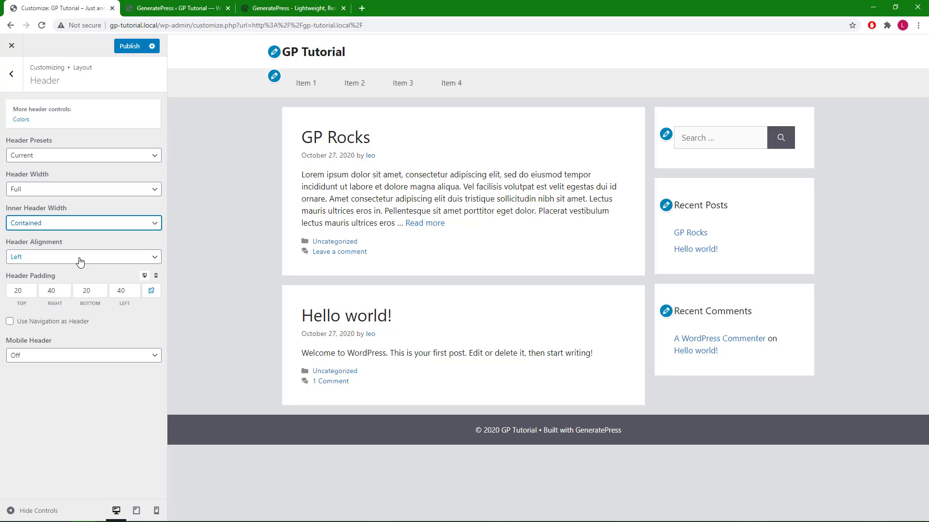
# - Try Header Alignment Center and Right, ending back at Left
pyautogui.click(80, 261)
pyautogui.click(76, 277)
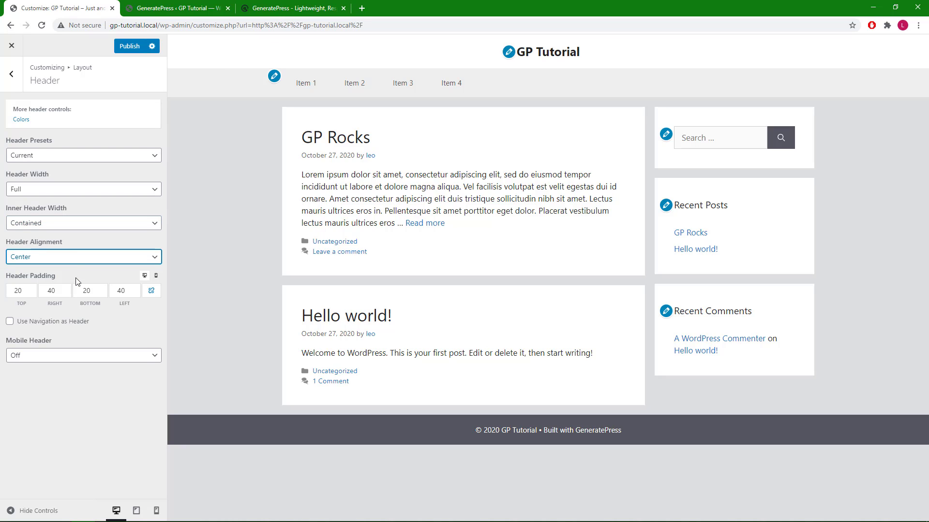
pyautogui.click(78, 262)
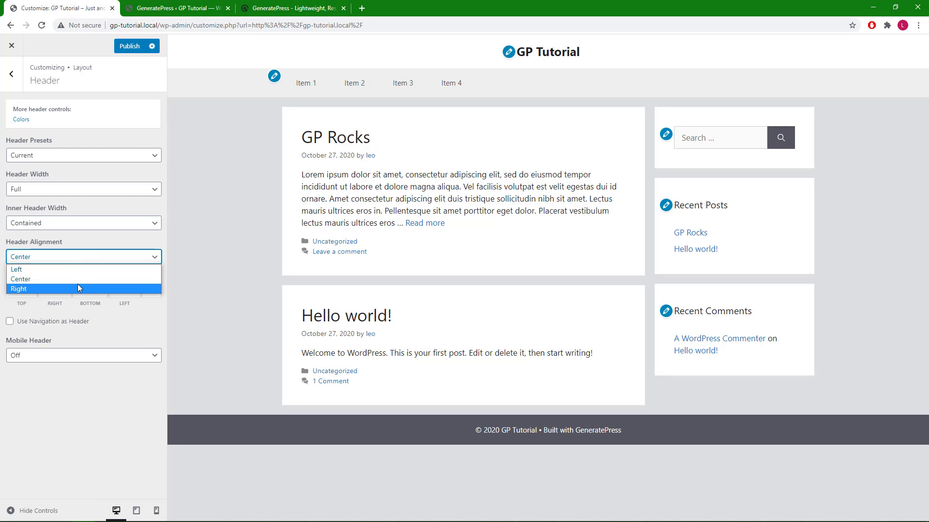
pyautogui.click(78, 286)
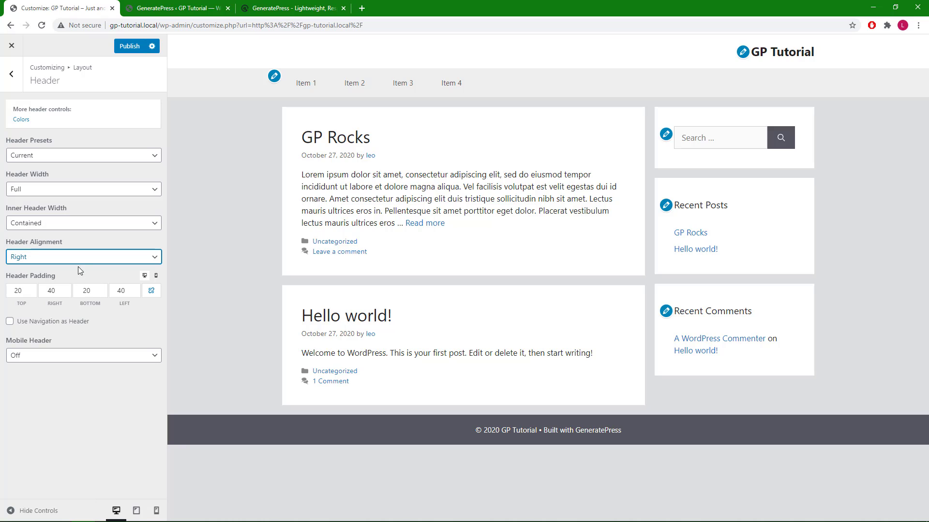
pyautogui.click(79, 261)
pyautogui.click(77, 269)
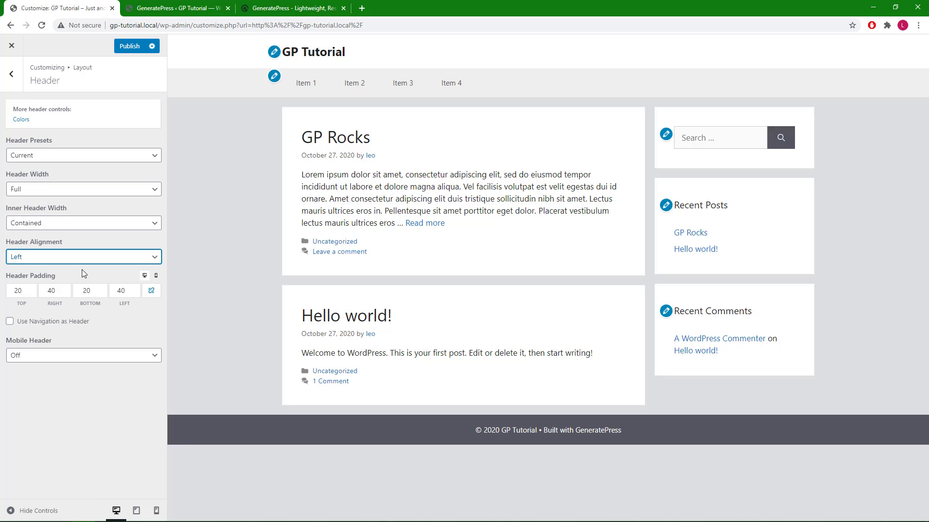
# - Set Header Width to Contained
pyautogui.click(80, 191)
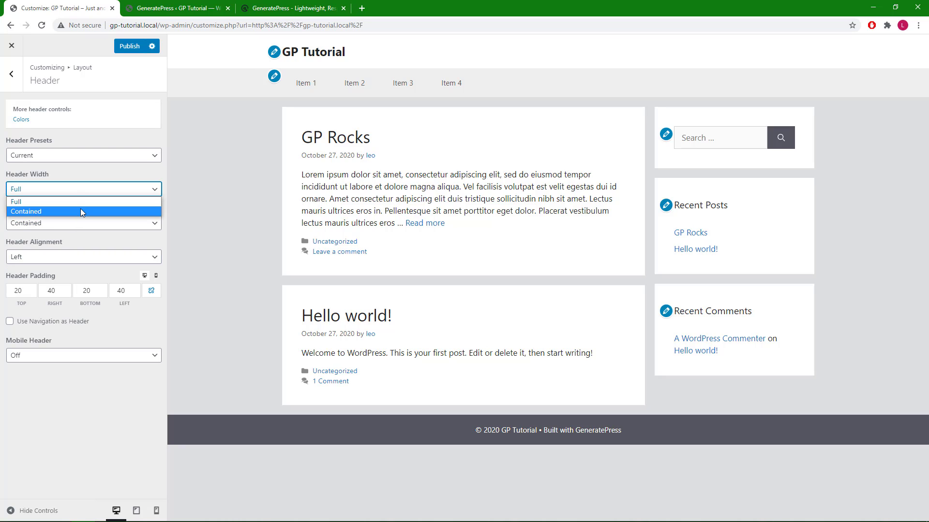
pyautogui.click(80, 212)
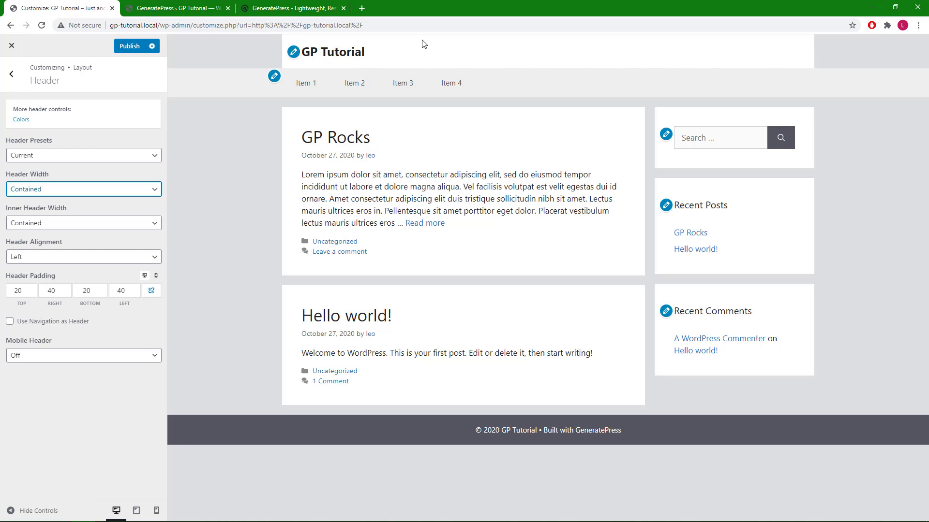
# - Raise desktop header padding to 25 top, 25 bottom and 45 left
pyautogui.click(31, 287)
pyautogui.click(30, 288)
pyautogui.click(31, 289)
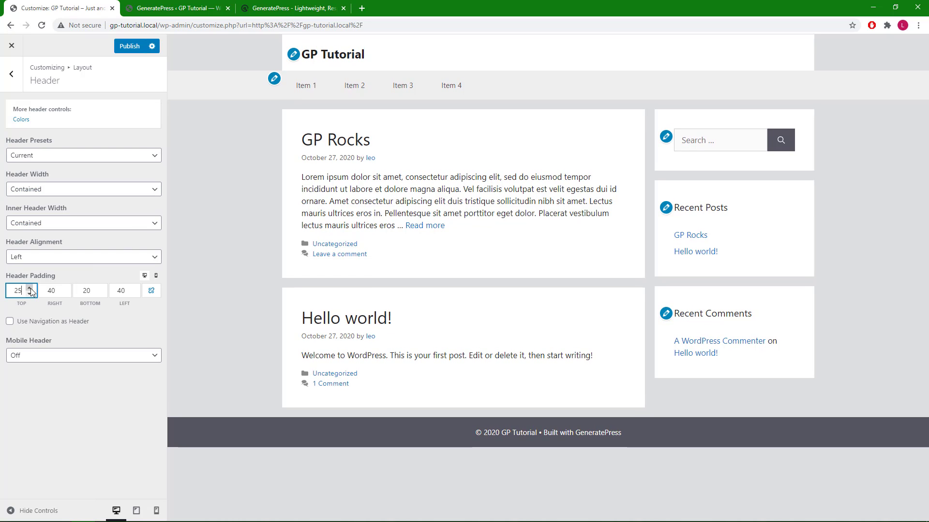
pyautogui.click(101, 288)
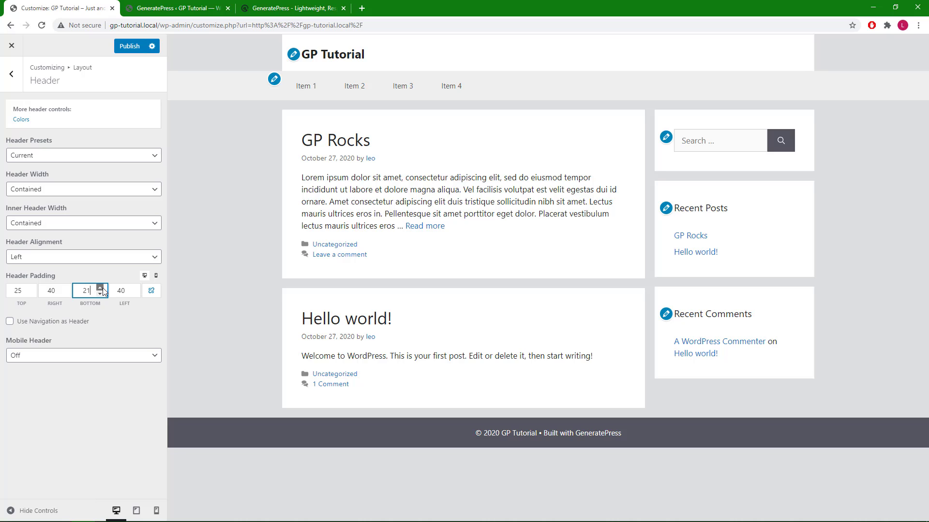
pyautogui.click(101, 288)
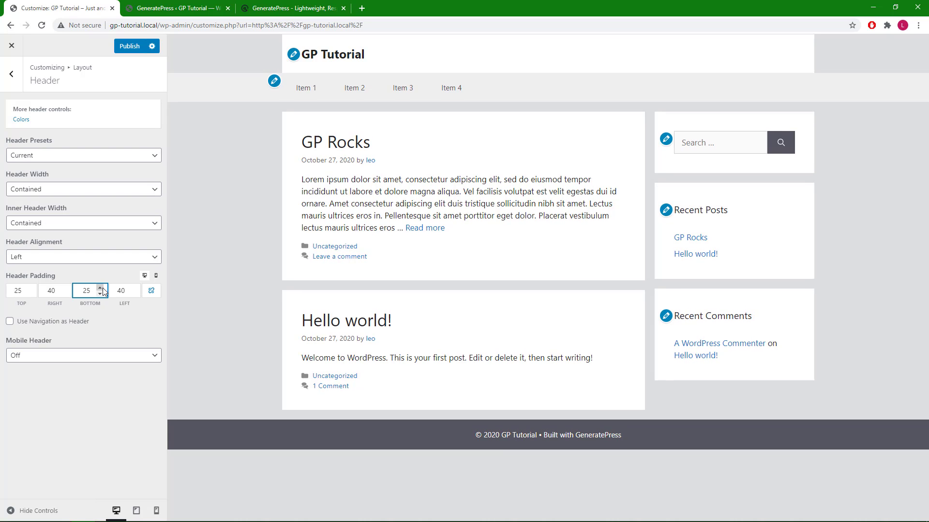
pyautogui.click(132, 288)
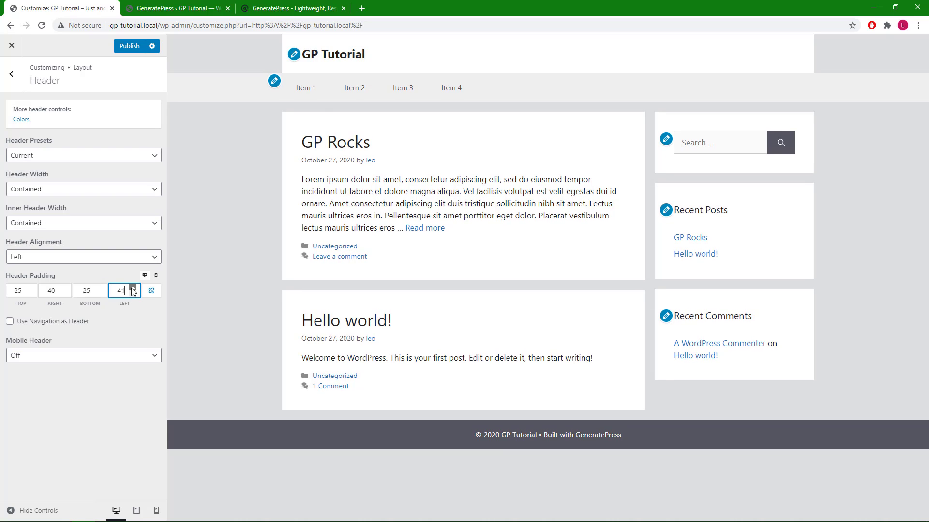
pyautogui.click(133, 288)
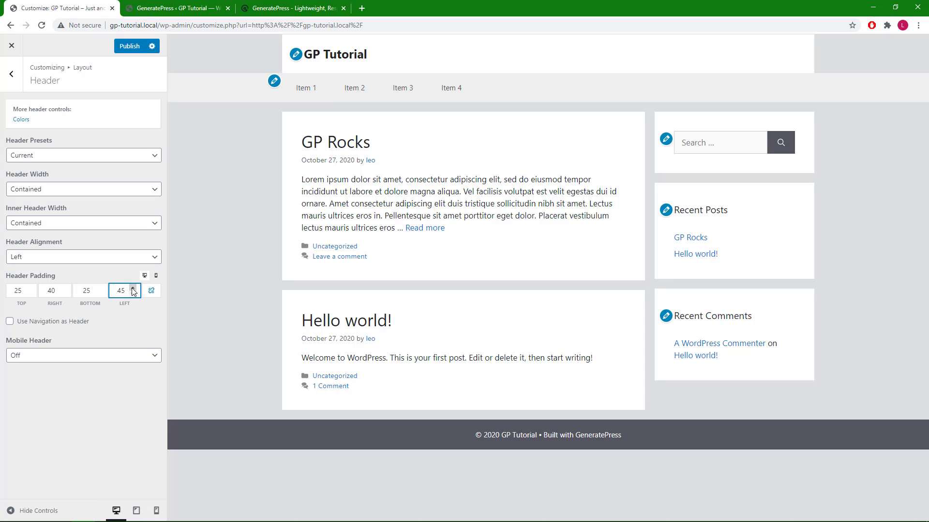
# - In mobile preview, try mobile header padding values, then return to desktop preview
pyautogui.click(156, 277)
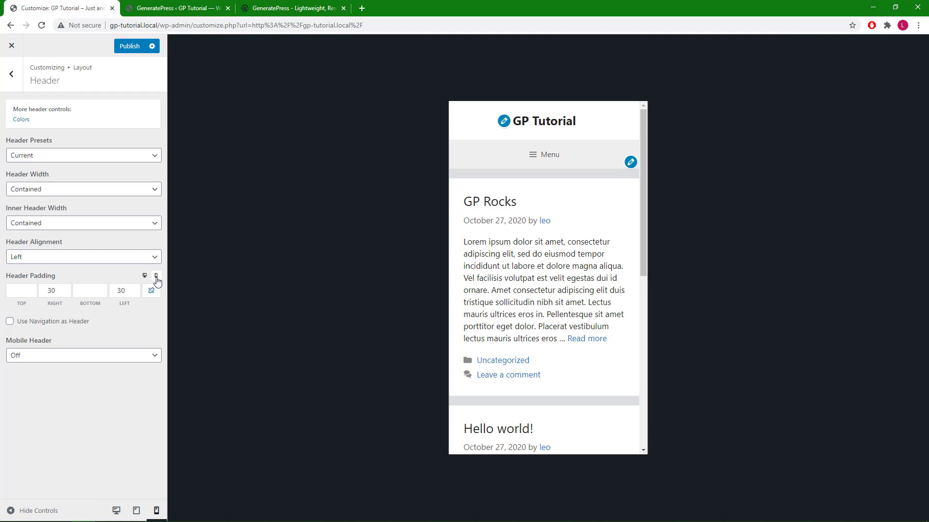
pyautogui.click(24, 290)
pyautogui.write('40')
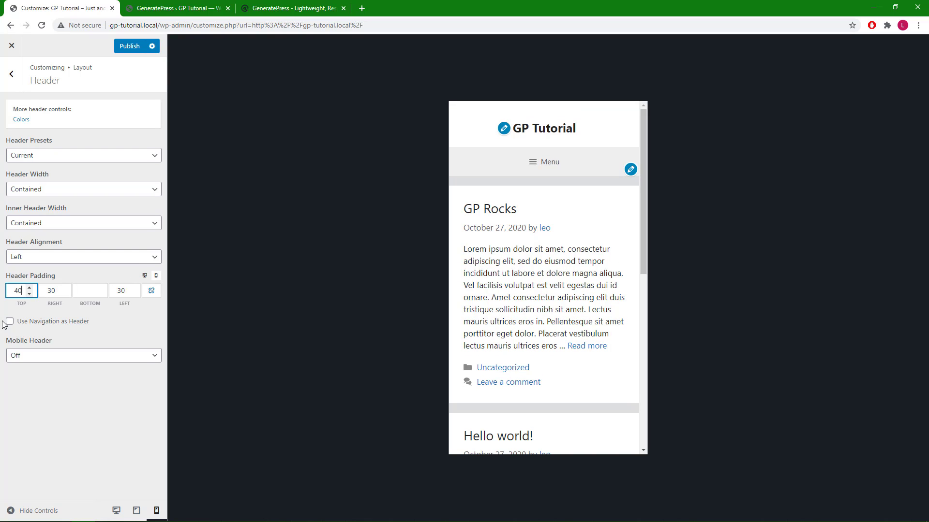
pyautogui.click(85, 293)
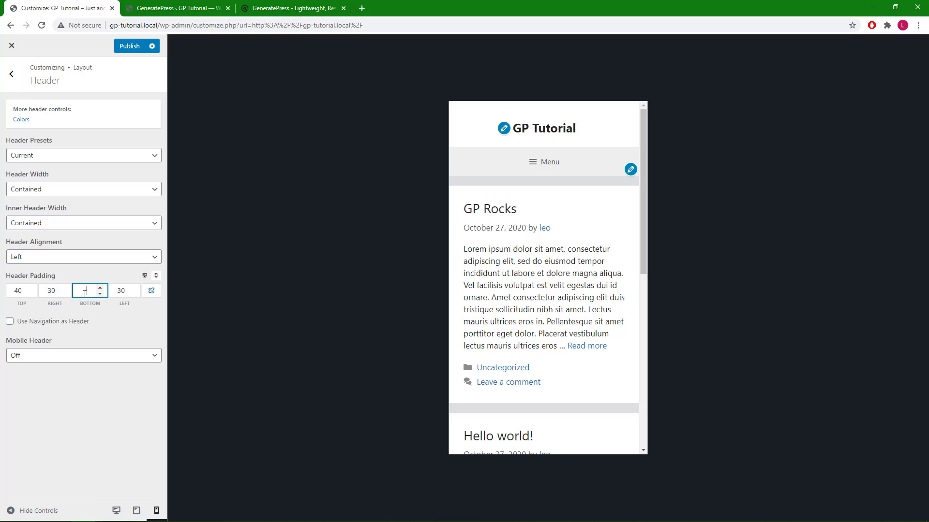
pyautogui.write('40')
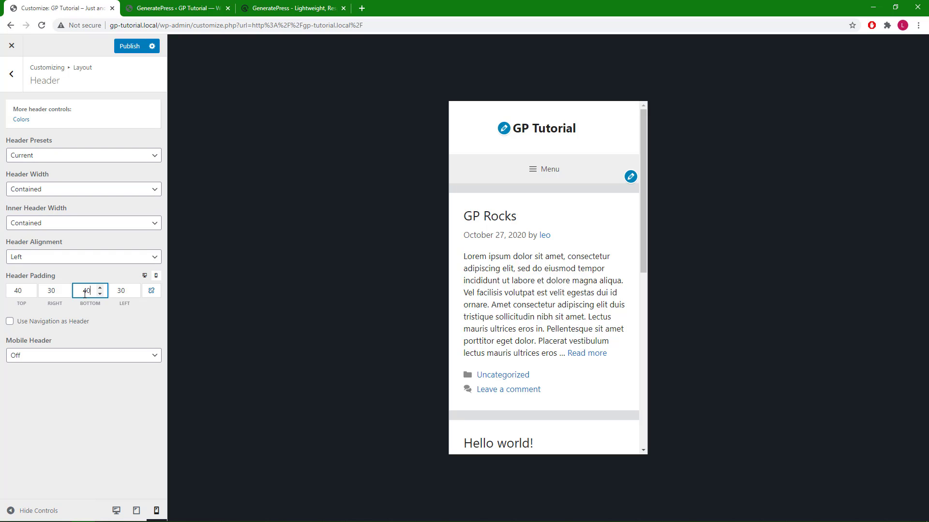
pyautogui.doubleClick(86, 291)
pyautogui.press('BackSpace')
pyautogui.click(19, 291)
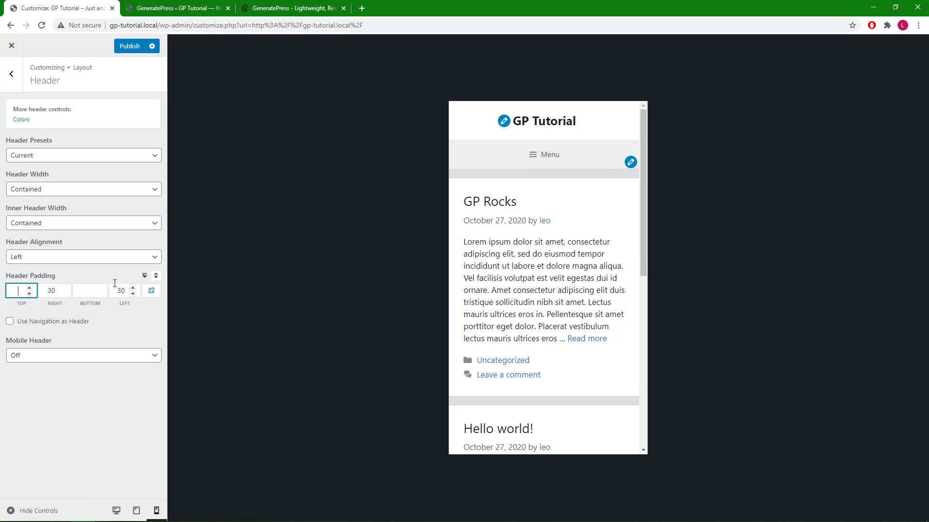
pyautogui.click(145, 276)
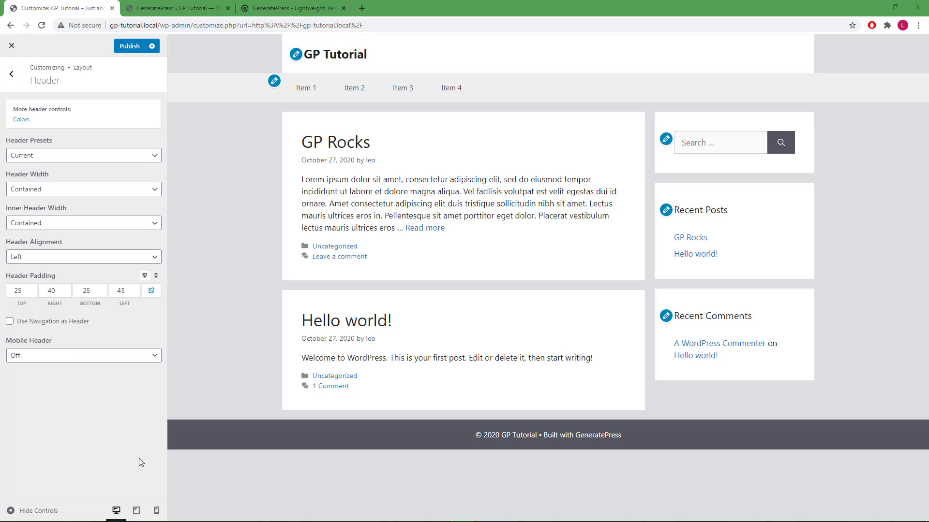
# - Switch to mobile preview and turn the Mobile Header On
pyautogui.click(155, 510)
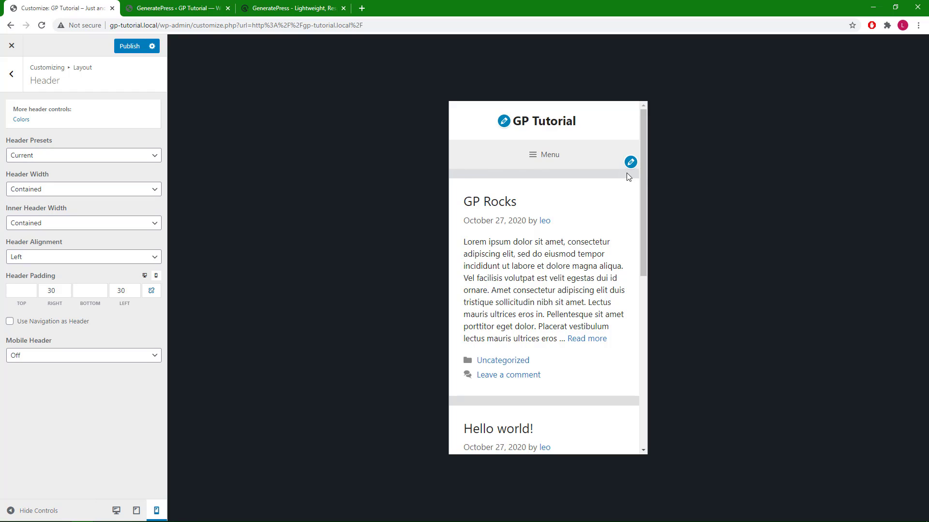
pyautogui.click(65, 356)
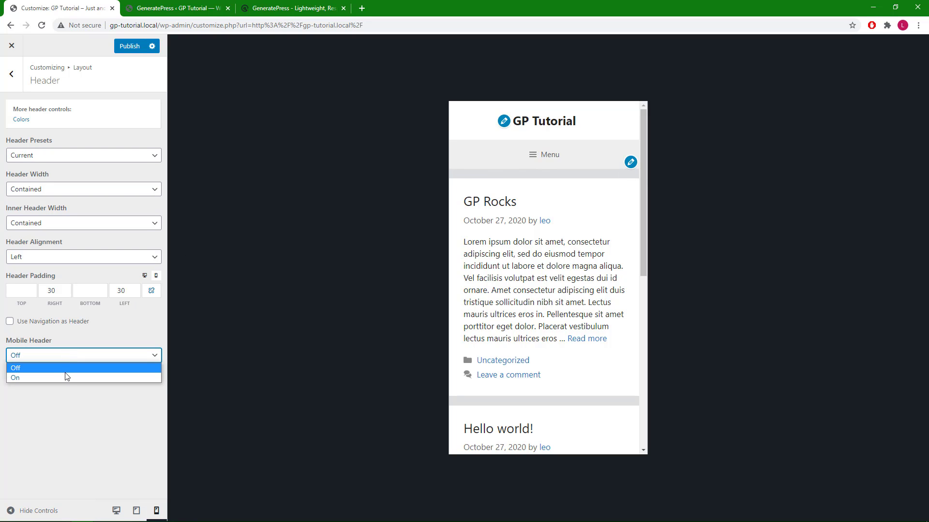
pyautogui.click(66, 377)
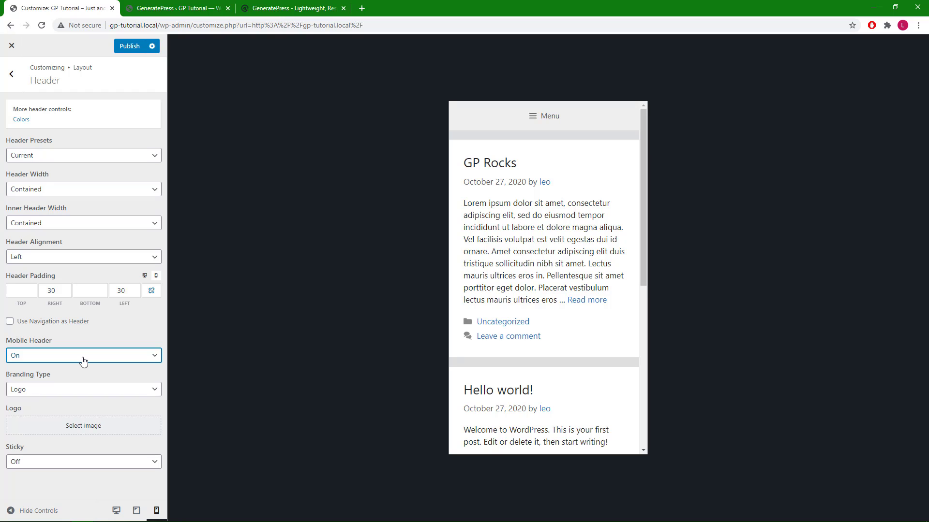
# - Choose a logo image from the media library for the mobile header
pyautogui.click(76, 426)
pyautogui.click(70, 192)
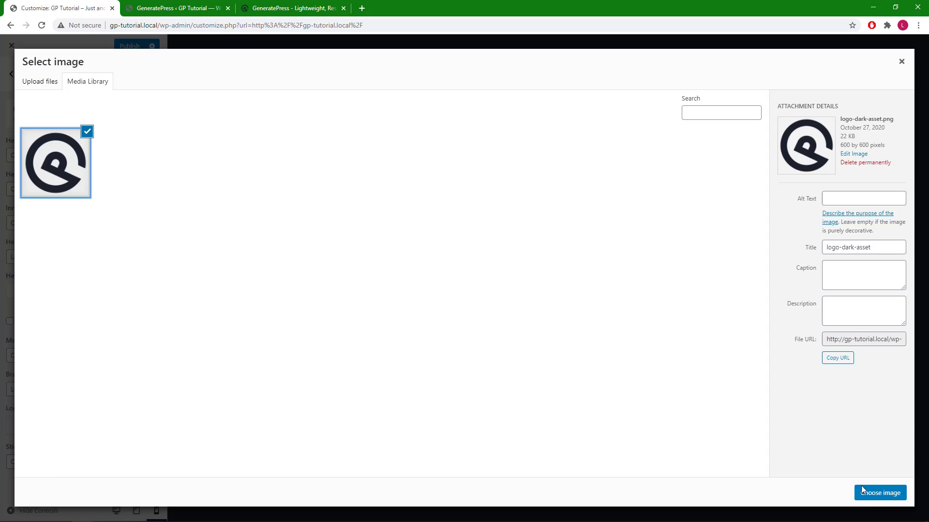
pyautogui.click(880, 493)
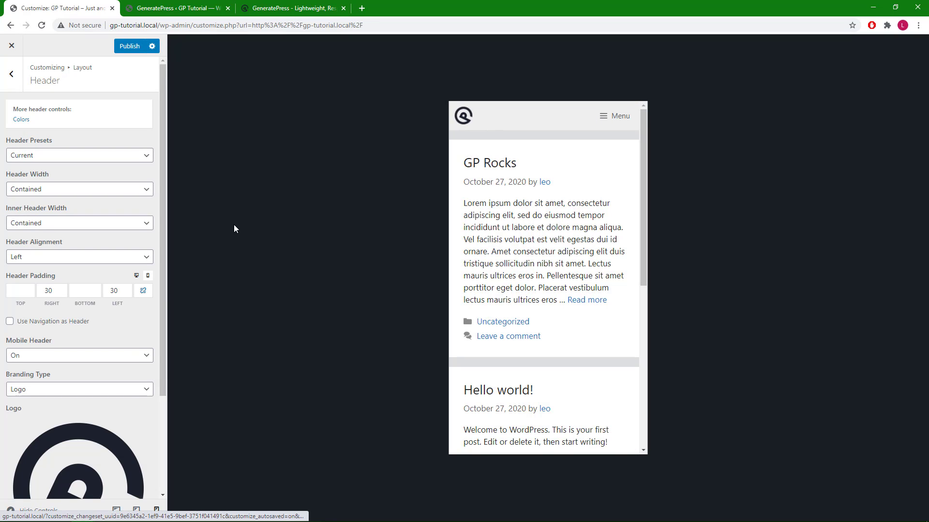
pyautogui.moveTo(164, 299); pyautogui.dragTo(169, 399)
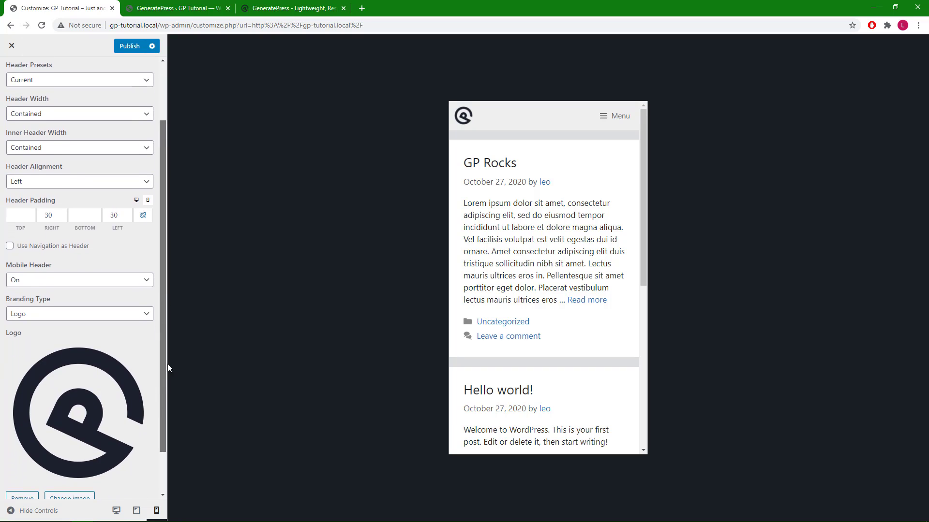
# - Remove the mobile logo and set Branding Type to Site Title
pyautogui.click(27, 447)
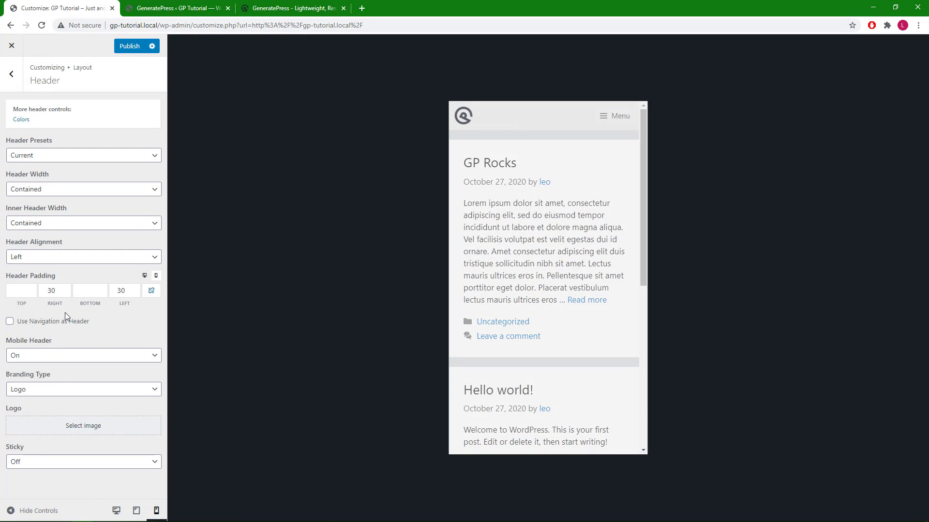
pyautogui.click(104, 391)
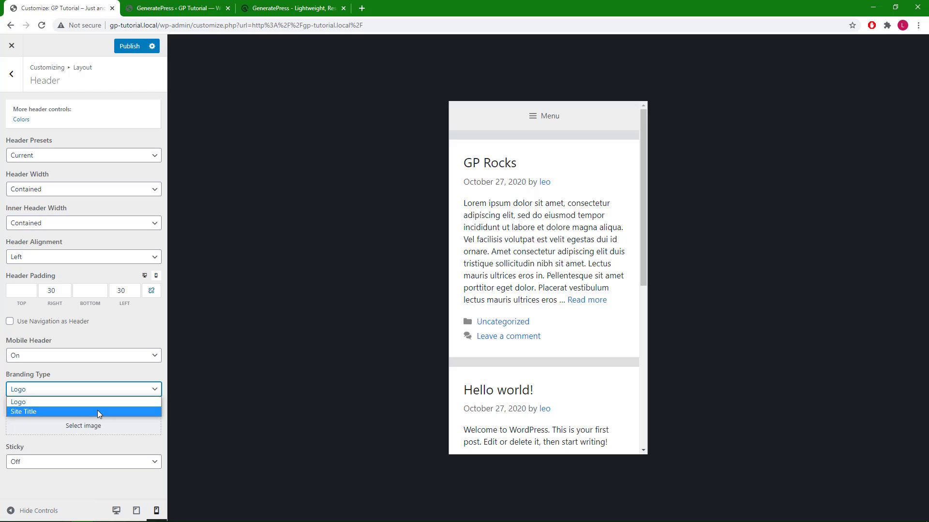
pyautogui.click(99, 413)
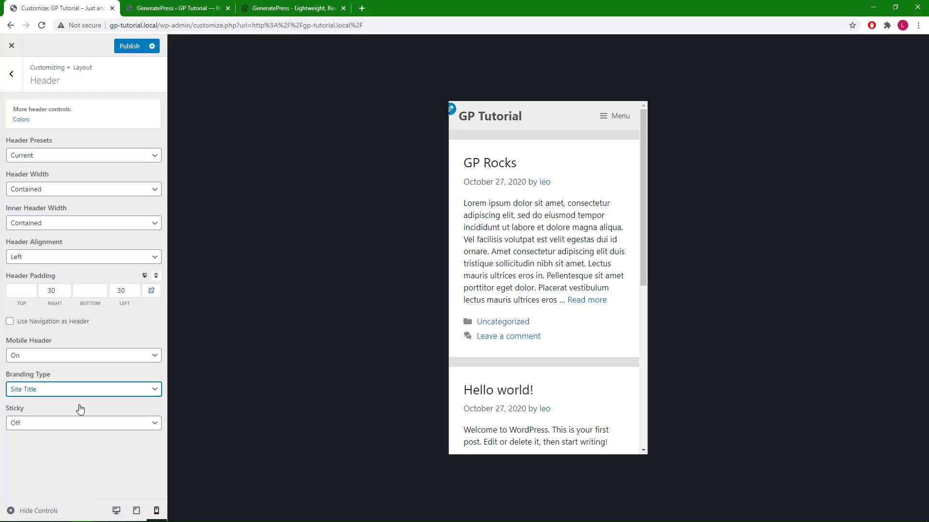
# - Set Sticky to On with 'Hide when scrolling down' enabled
pyautogui.click(74, 425)
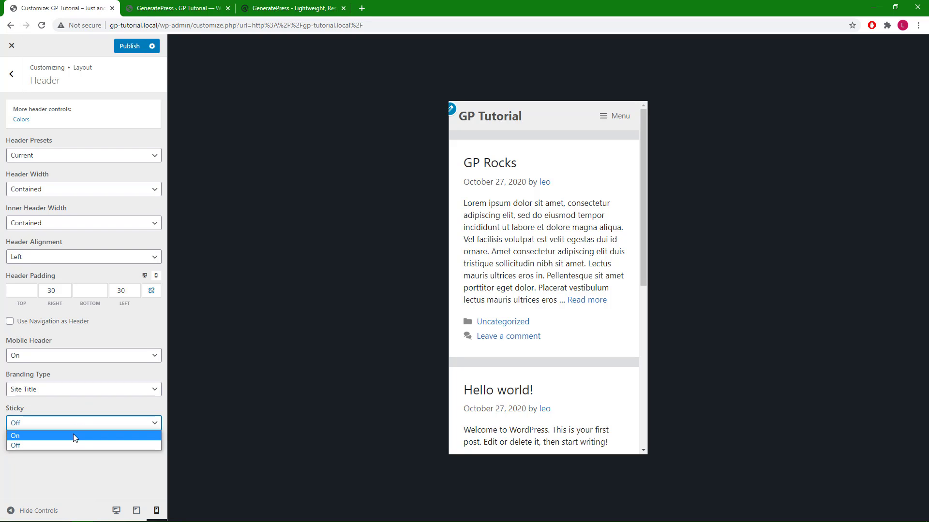
pyautogui.click(74, 434)
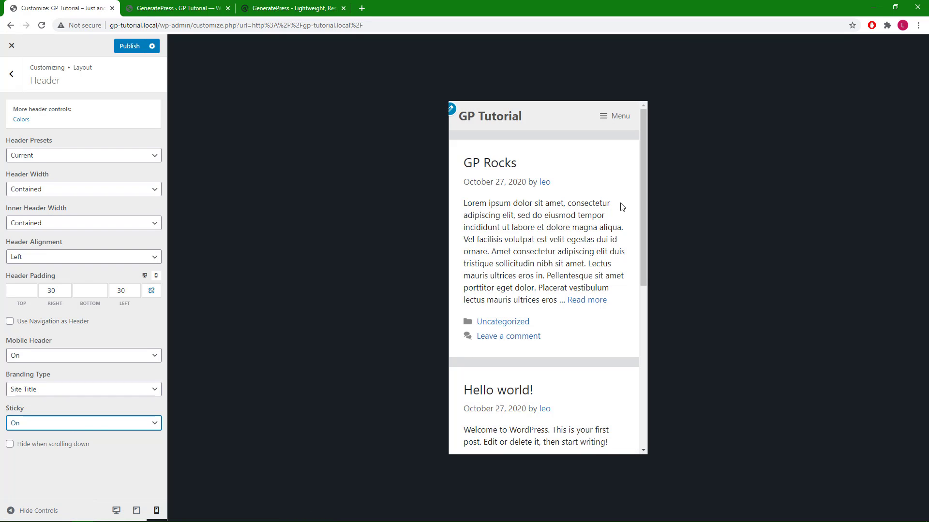
pyautogui.moveTo(643, 185)
pyautogui.mouseDown()
pyautogui.moveTo(657, 297)
pyautogui.moveTo(655, 174)
pyautogui.mouseUp()
pyautogui.click(51, 448)
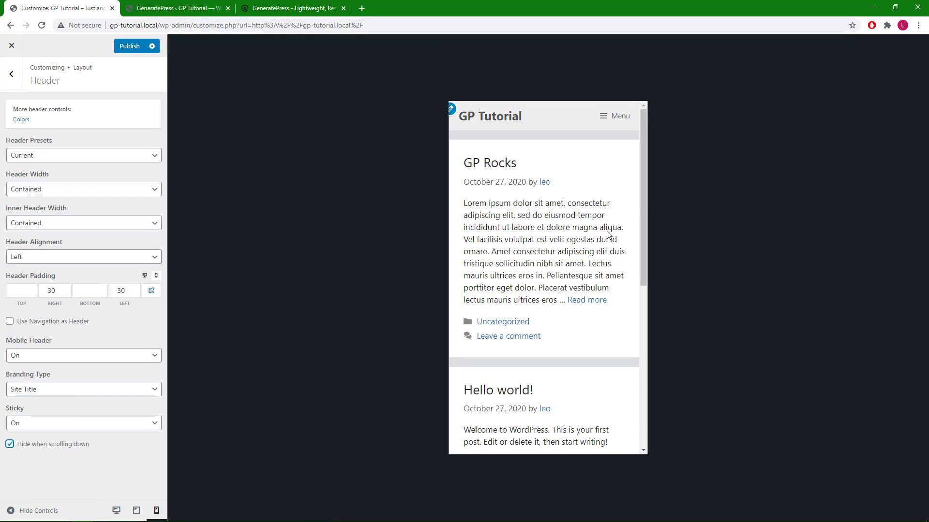
pyautogui.moveTo(644, 189)
pyautogui.mouseDown()
pyautogui.moveTo(659, 300)
pyautogui.moveTo(651, 215)
pyautogui.moveTo(642, 297)
pyautogui.moveTo(649, 179)
pyautogui.mouseUp()
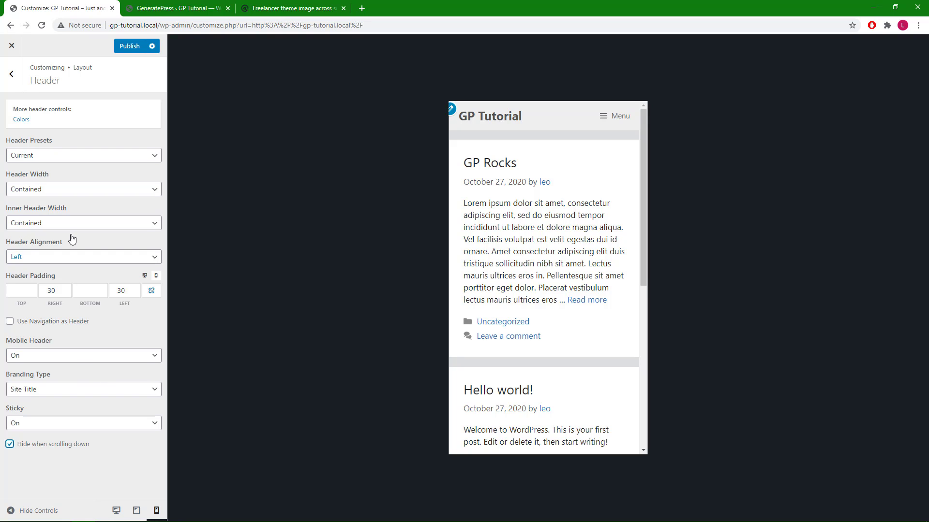
# - Go back from the Header panel to the Layout section list
pyautogui.click(15, 85)
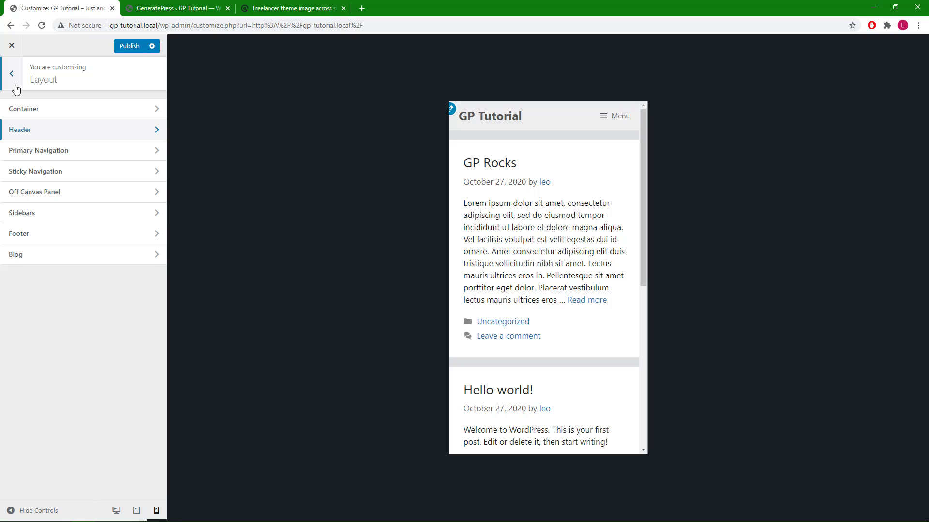
# - In Primary Navigation, clear the Mobile Menu Label so only the hamburger icon shows
pyautogui.click(67, 151)
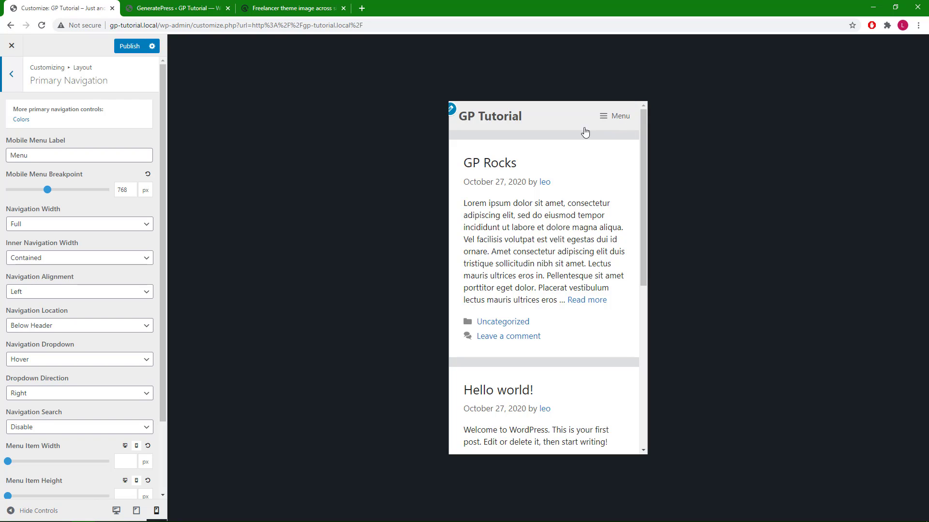
pyautogui.doubleClick(16, 154)
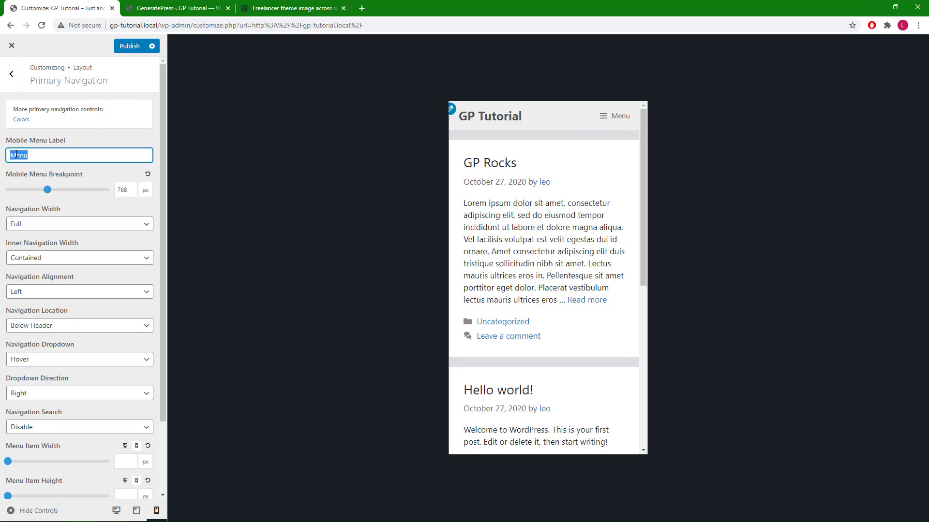
pyautogui.press('BackSpace')
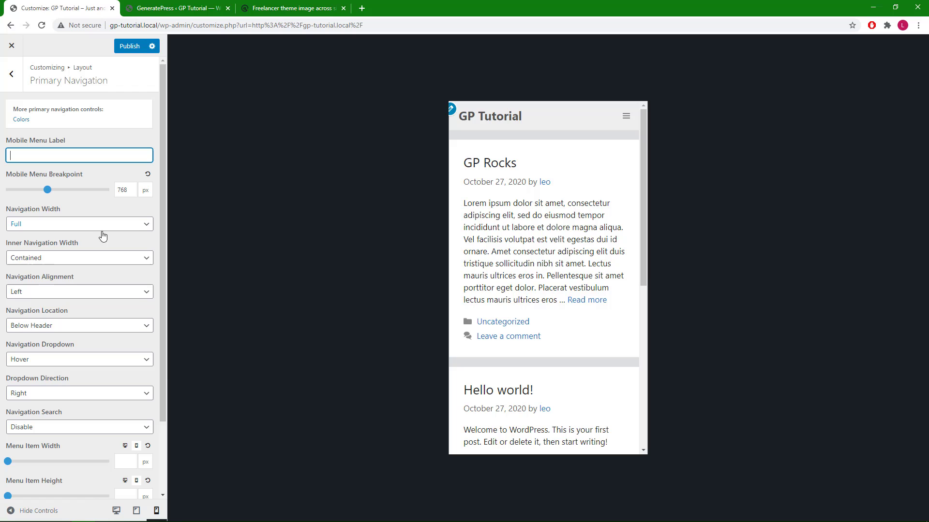
# - Toggle desktop and mobile preview and test opening and closing the hamburger menu
pyautogui.click(116, 511)
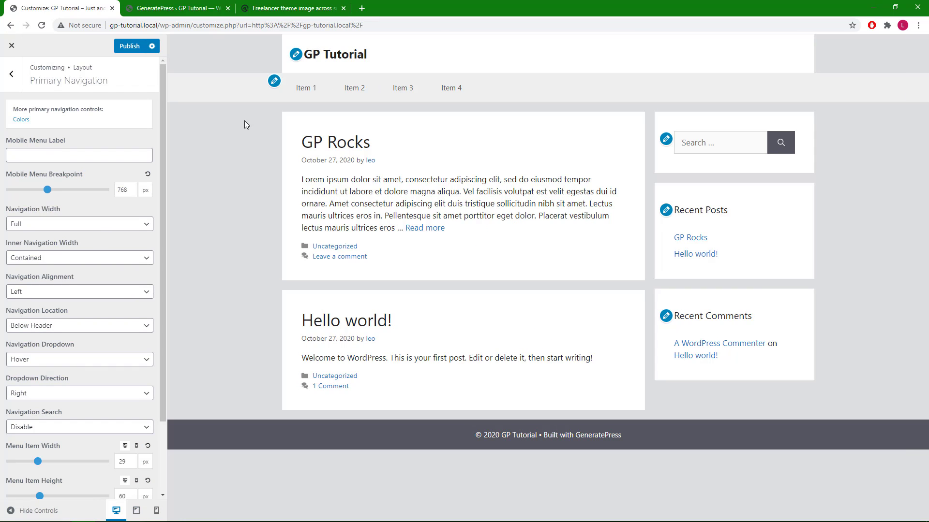
pyautogui.click(157, 511)
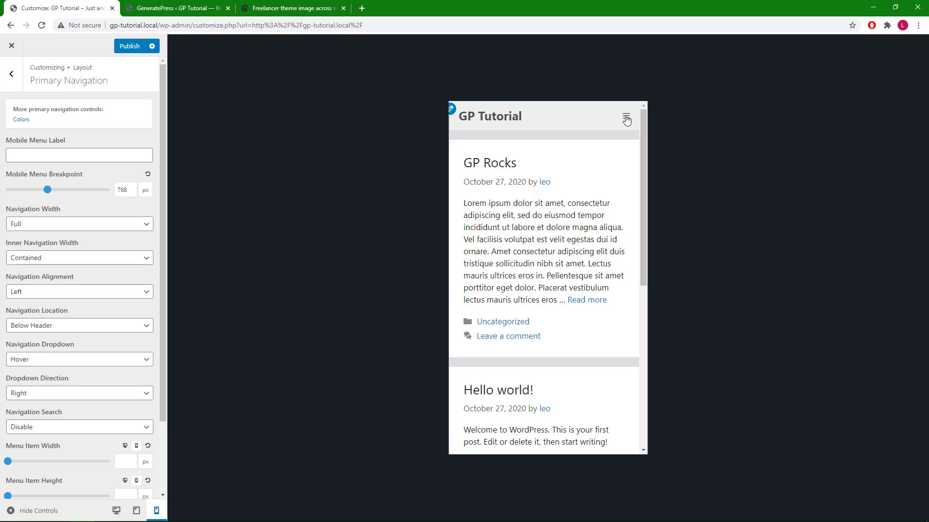
pyautogui.click(627, 120)
pyautogui.click(627, 120)
pyautogui.click(627, 119)
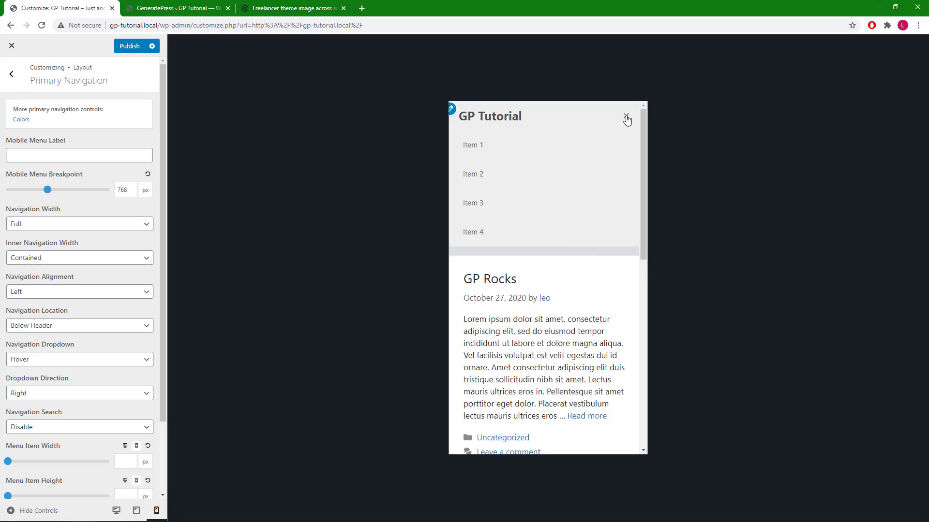
pyautogui.click(627, 119)
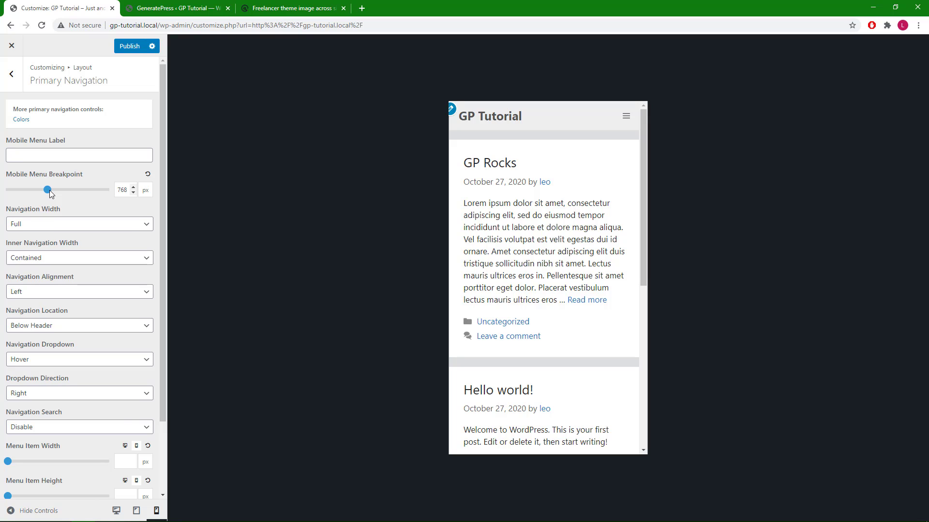
# - In desktop preview, try Navigation Width Contained, then set it back to Full
pyautogui.click(117, 511)
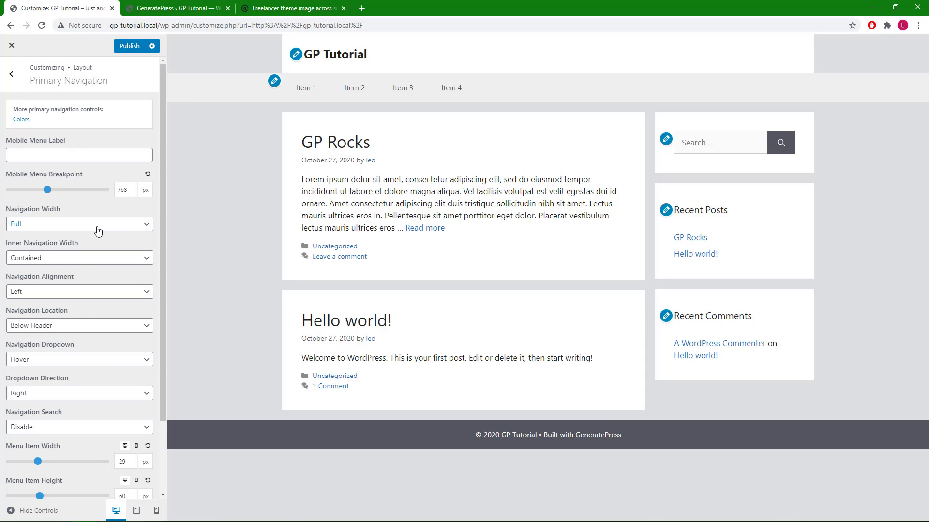
pyautogui.click(98, 231)
pyautogui.click(96, 243)
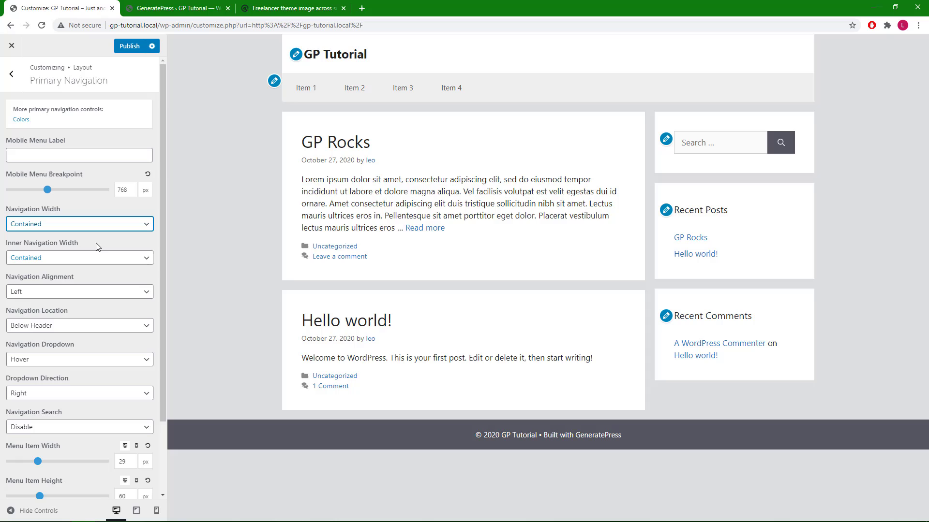
pyautogui.click(90, 228)
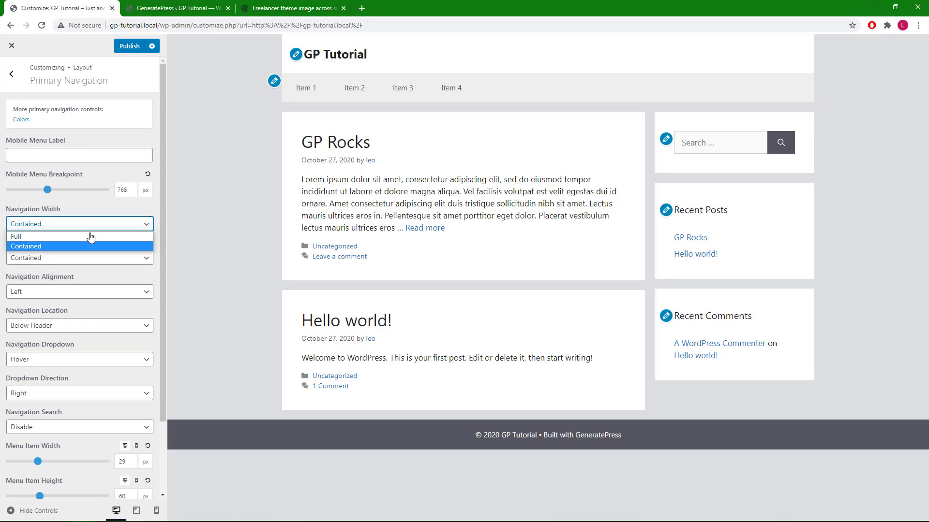
pyautogui.click(90, 236)
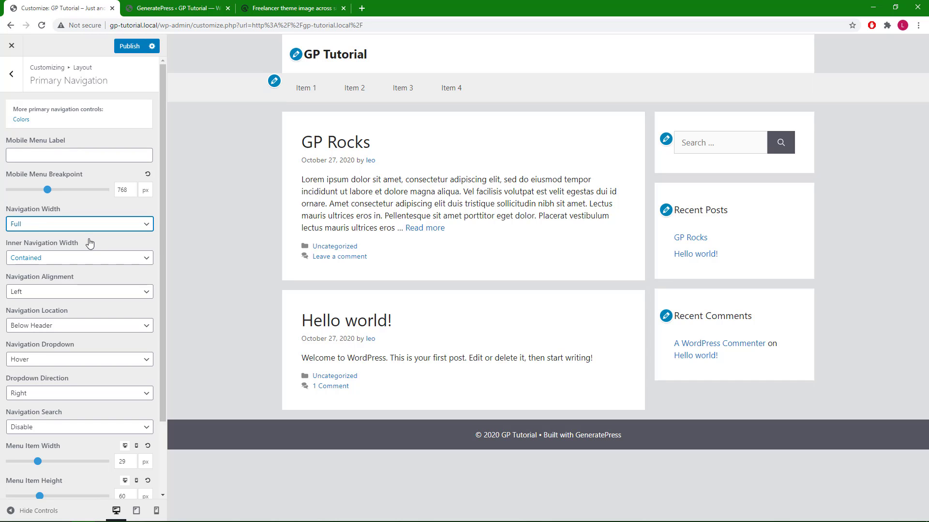
# - Try Inner Navigation Width Full, then return it to Contained
pyautogui.click(84, 258)
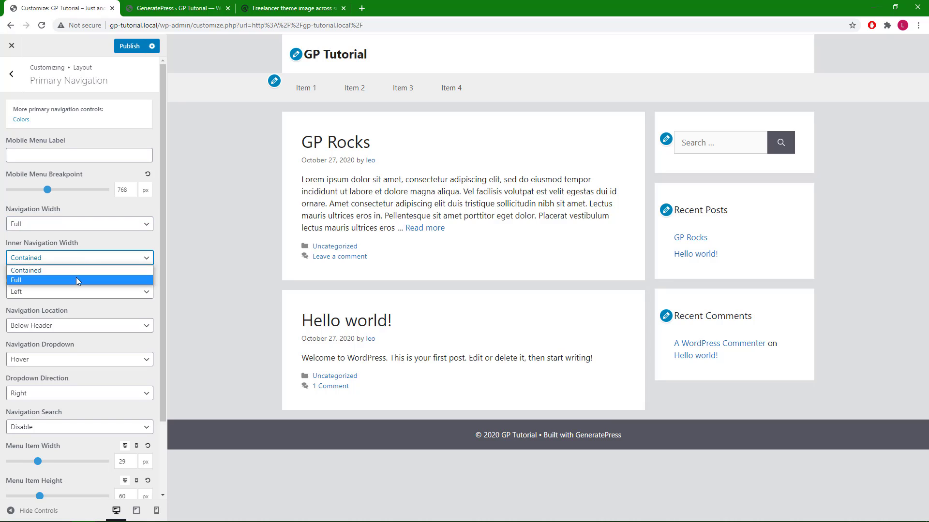
pyautogui.click(77, 280)
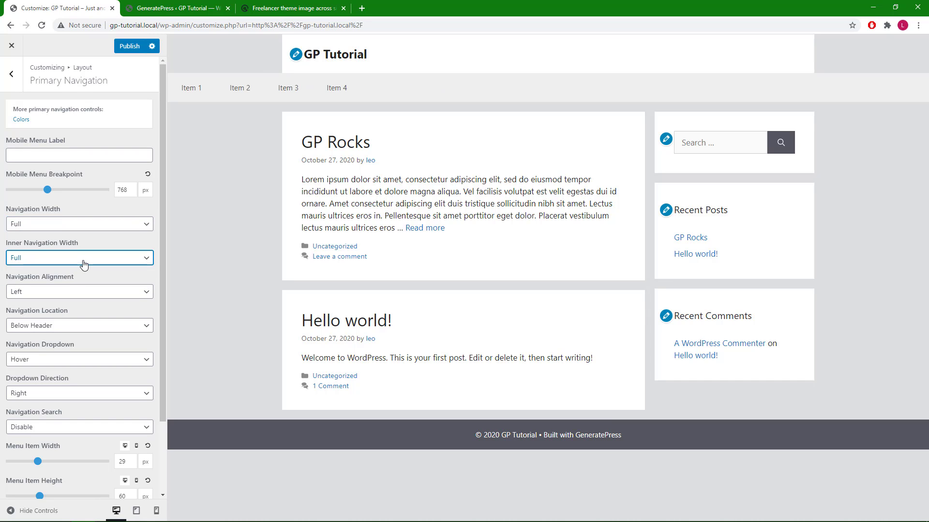
pyautogui.click(81, 258)
pyautogui.click(83, 270)
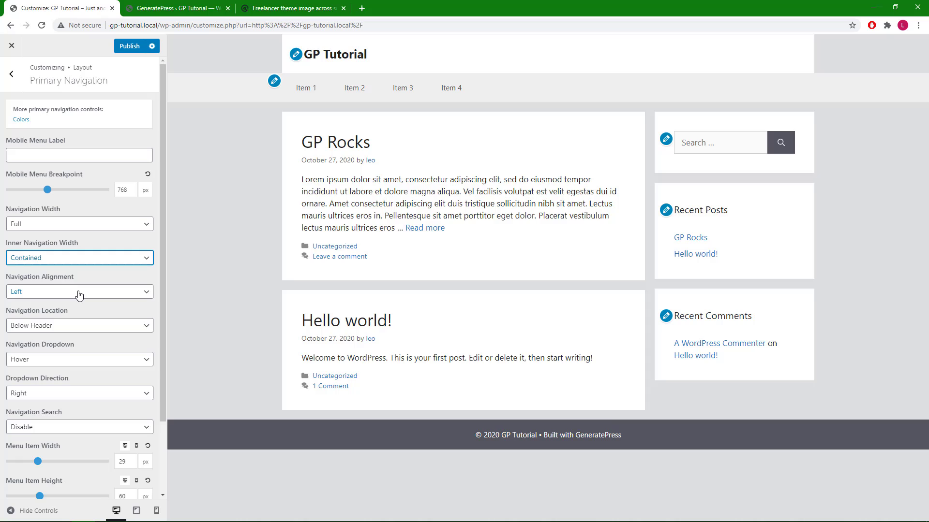
# - Try Navigation Alignment Center and Right, then settle on Left
pyautogui.click(78, 294)
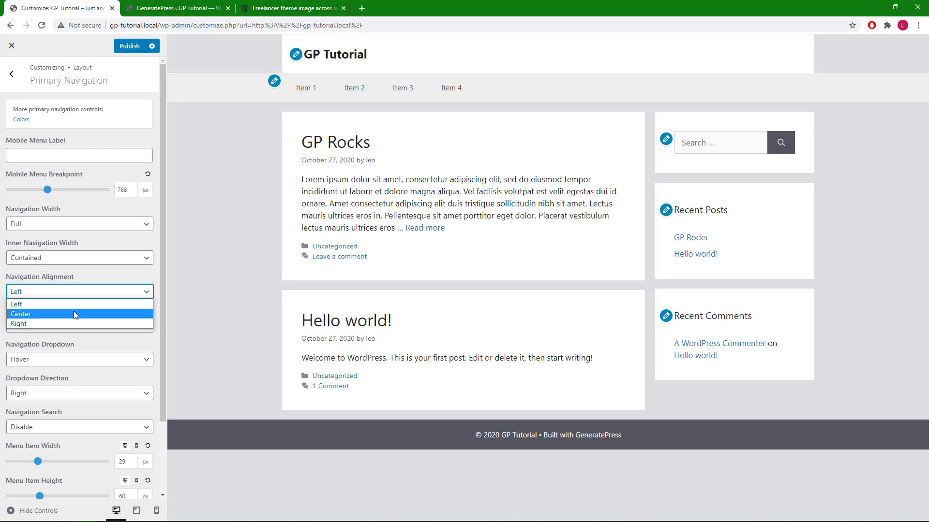
pyautogui.click(73, 312)
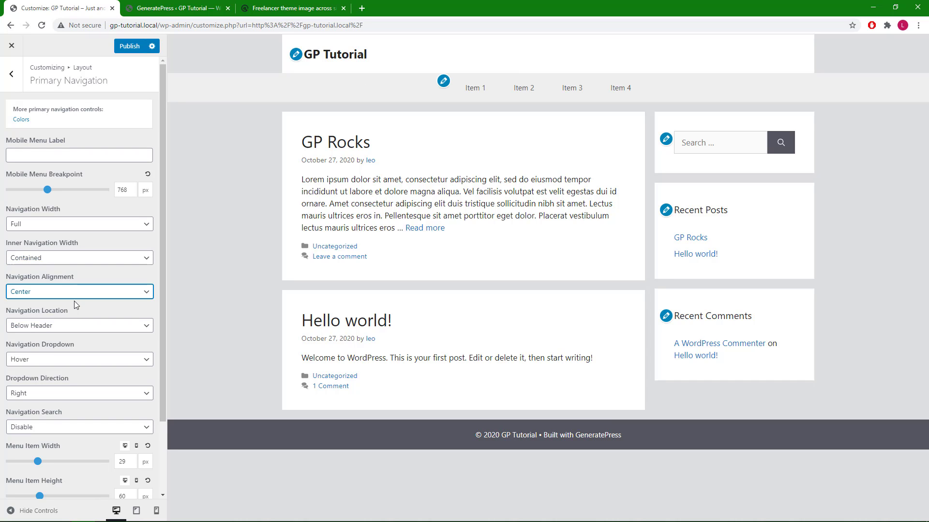
pyautogui.click(72, 294)
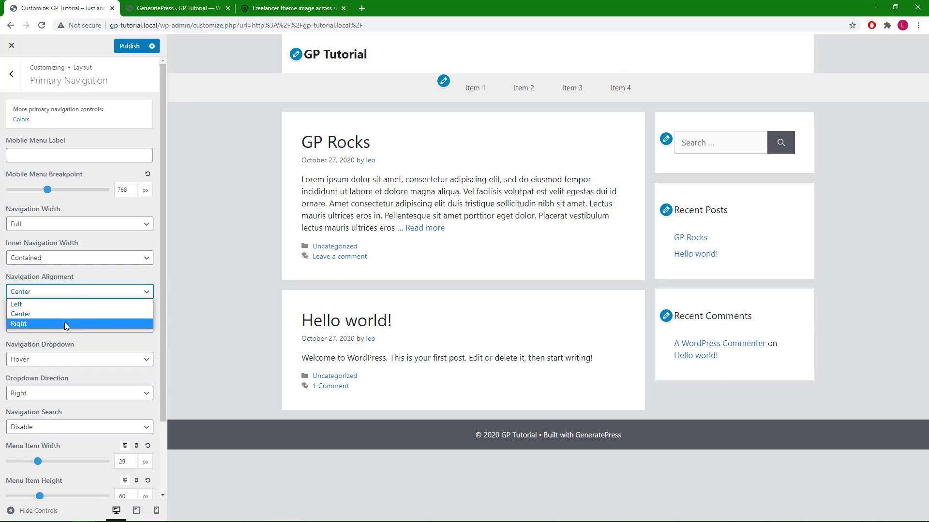
pyautogui.click(65, 324)
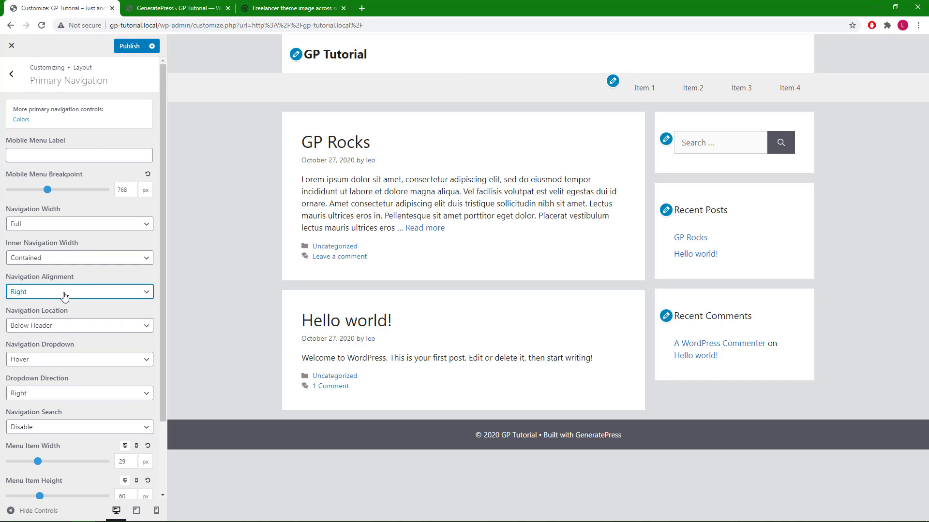
pyautogui.click(65, 296)
pyautogui.click(63, 303)
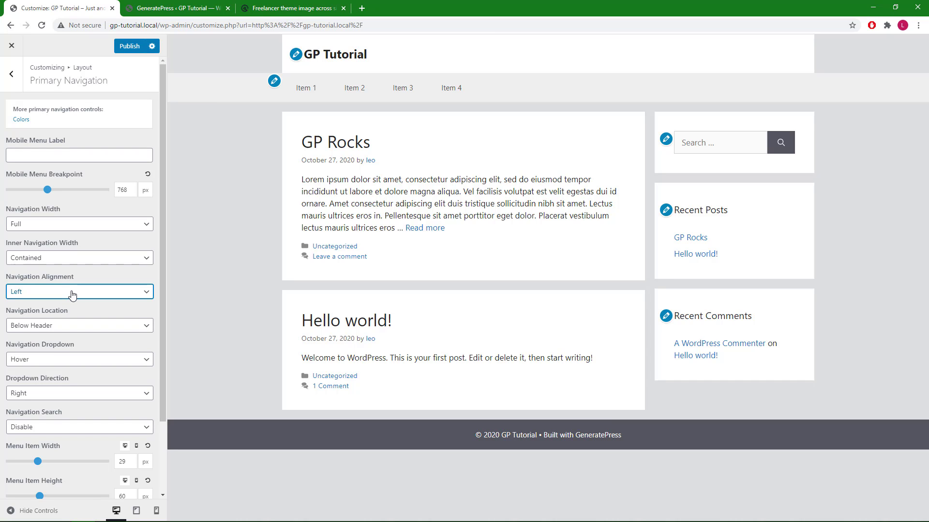
# - Try Navigation Location Above Header, Float Right and Float Left
pyautogui.click(70, 326)
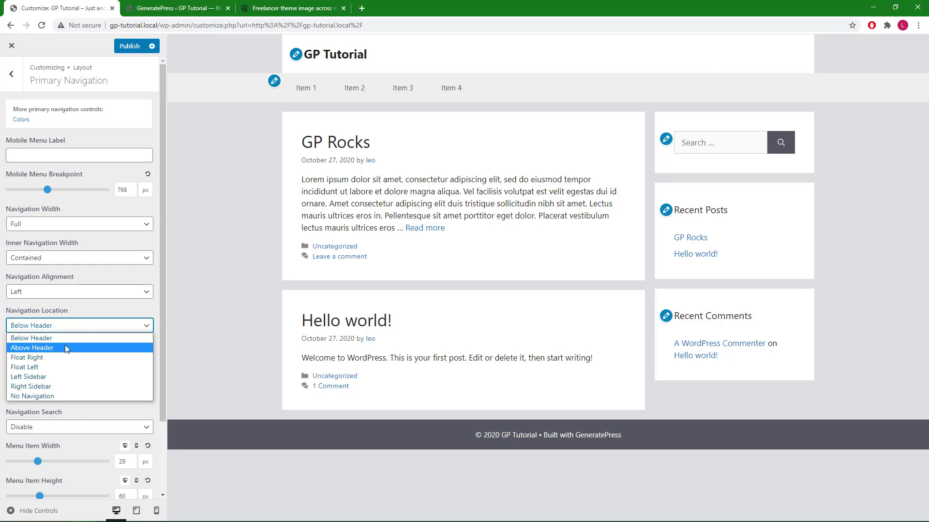
pyautogui.click(64, 347)
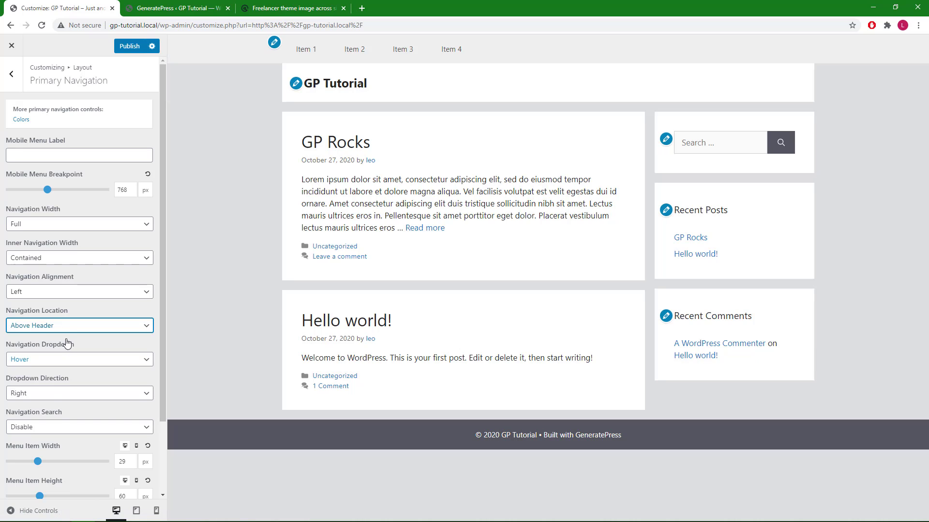
pyautogui.click(70, 331)
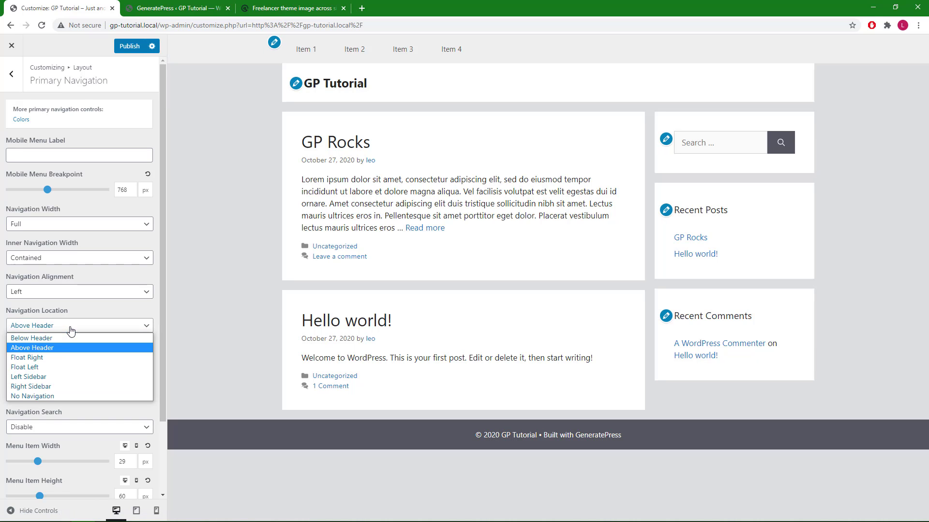
pyautogui.click(63, 358)
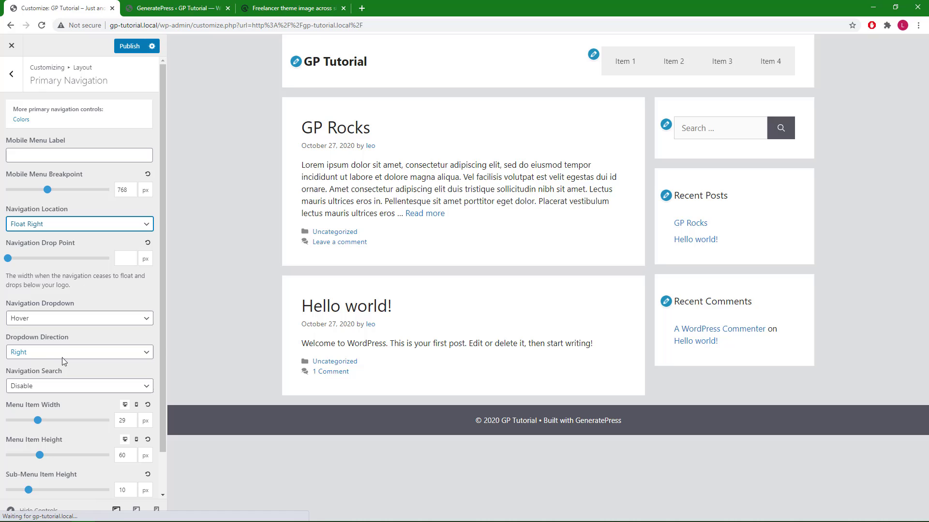
pyautogui.click(84, 231)
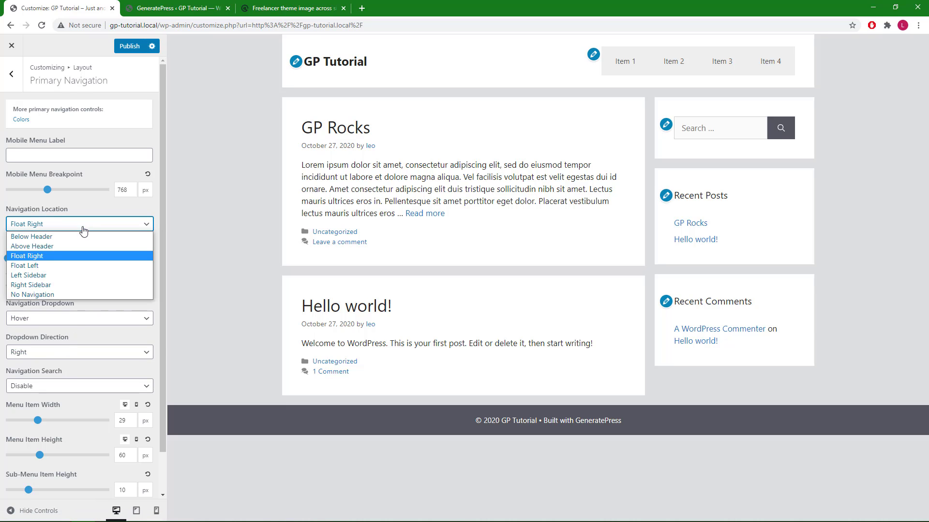
pyautogui.click(69, 263)
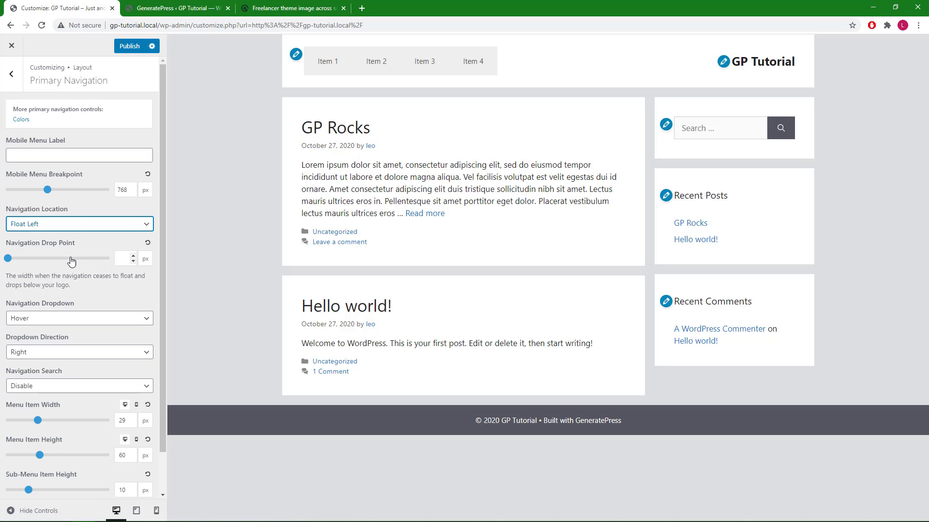
# - Try Right Sidebar and No Navigation, then settle on Float Right
pyautogui.click(76, 233)
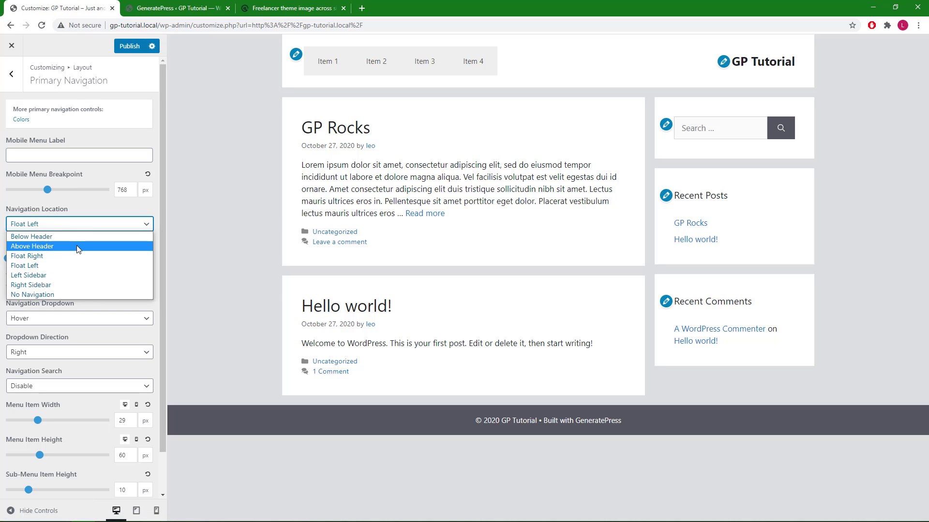
pyautogui.click(72, 288)
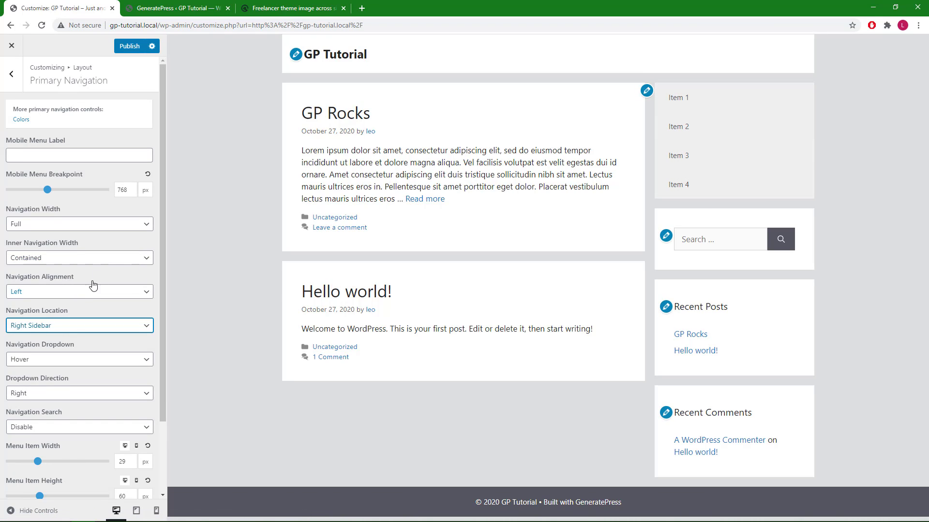
pyautogui.click(73, 329)
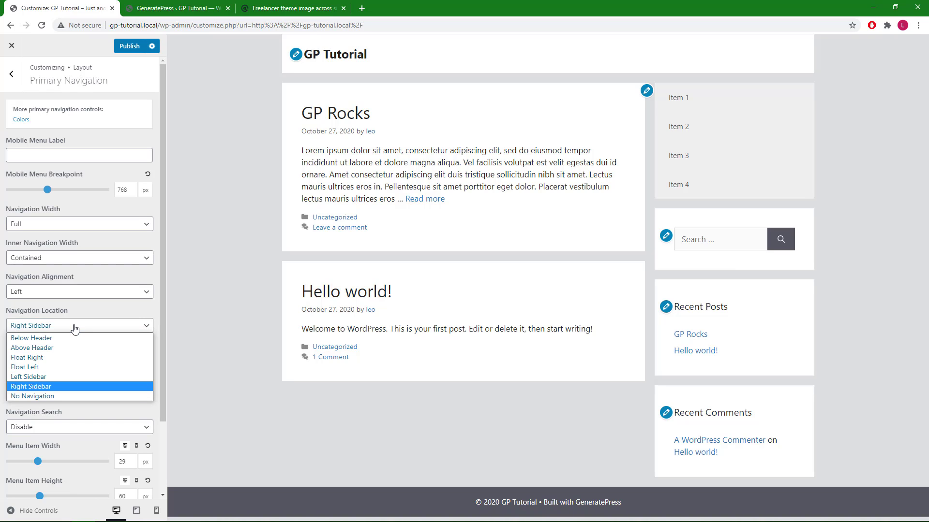
pyautogui.click(63, 396)
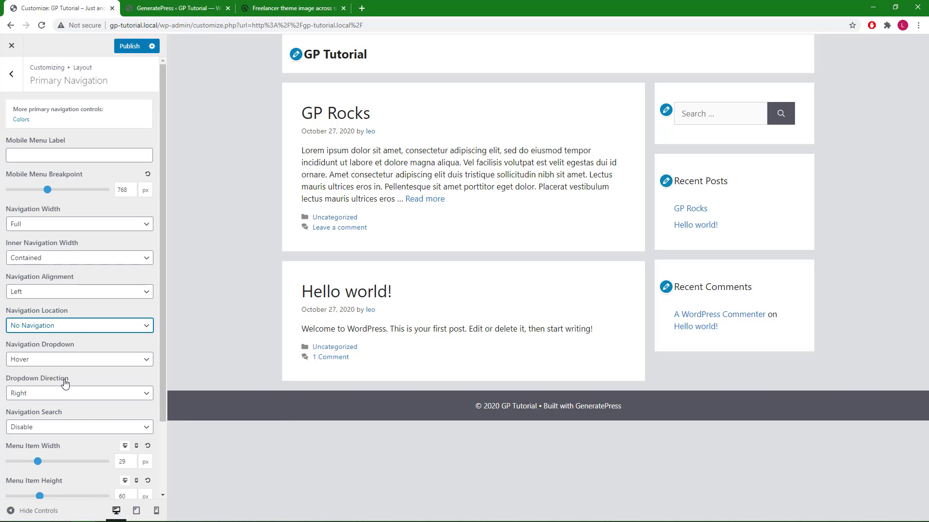
pyautogui.click(80, 328)
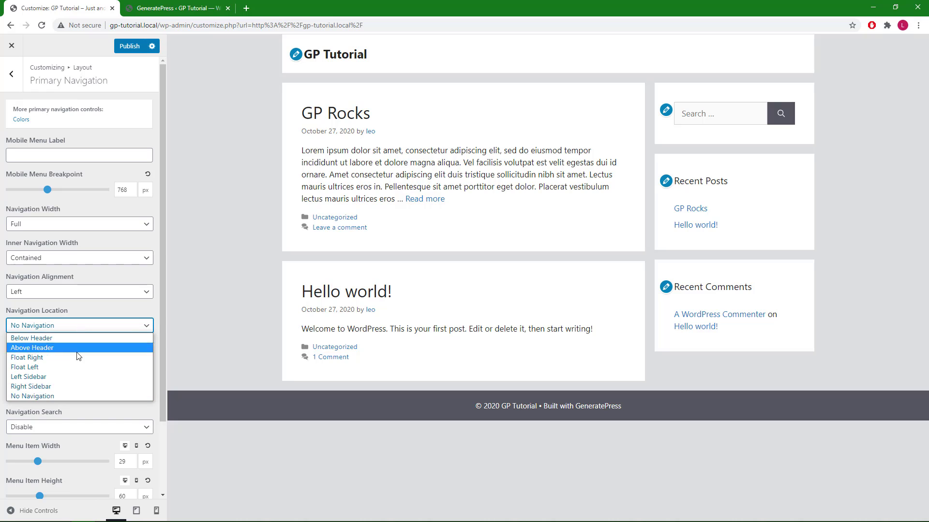
pyautogui.click(76, 357)
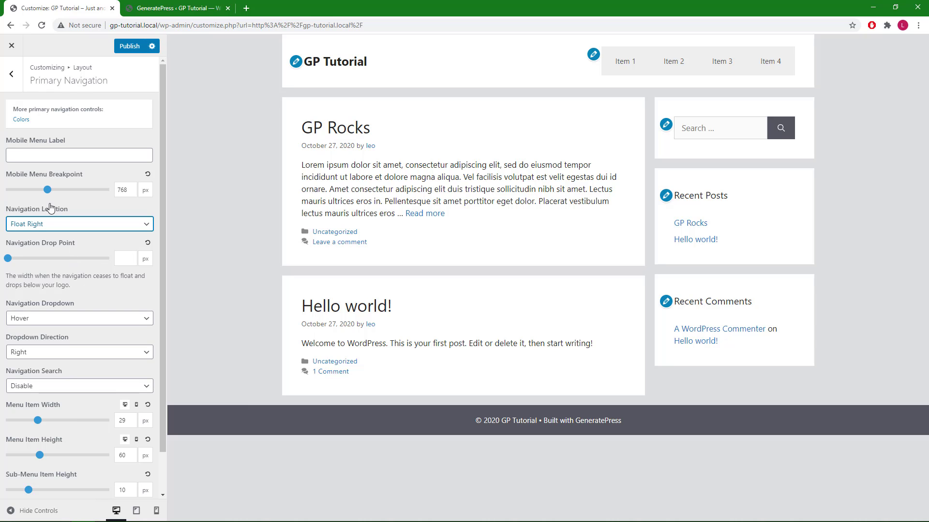
# - Lower Mobile Menu Breakpoint to 245 px and resize the restored browser window narrower then wider
pyautogui.moveTo(47, 191); pyautogui.dragTo(20, 193)
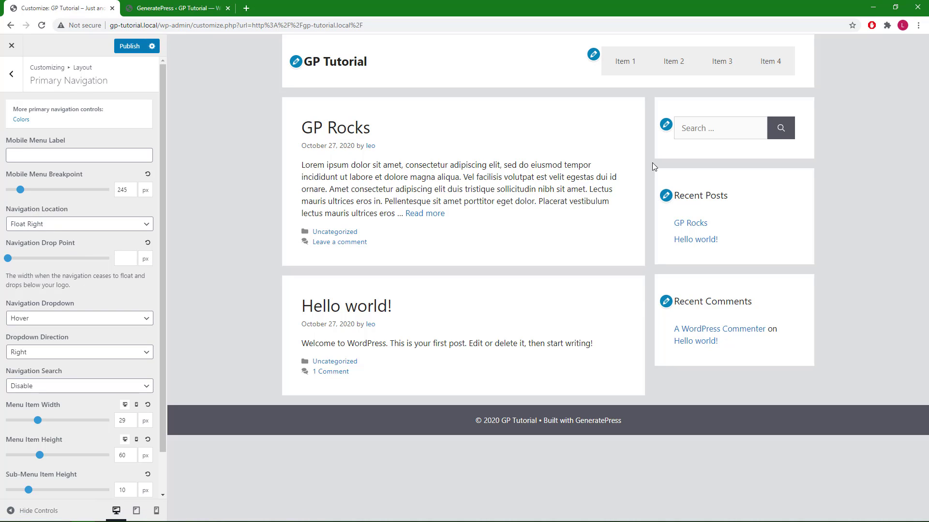
pyautogui.click(896, 7)
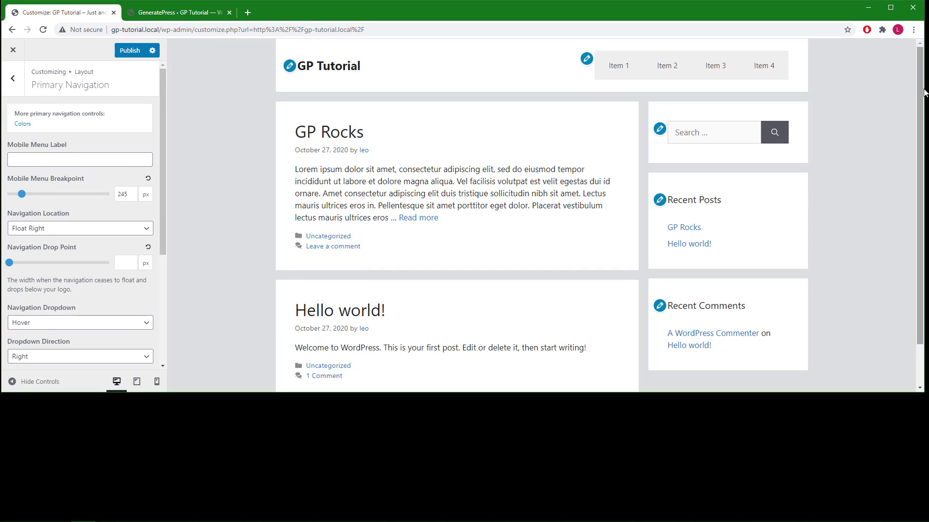
pyautogui.moveTo(922, 89); pyautogui.dragTo(830, 95)
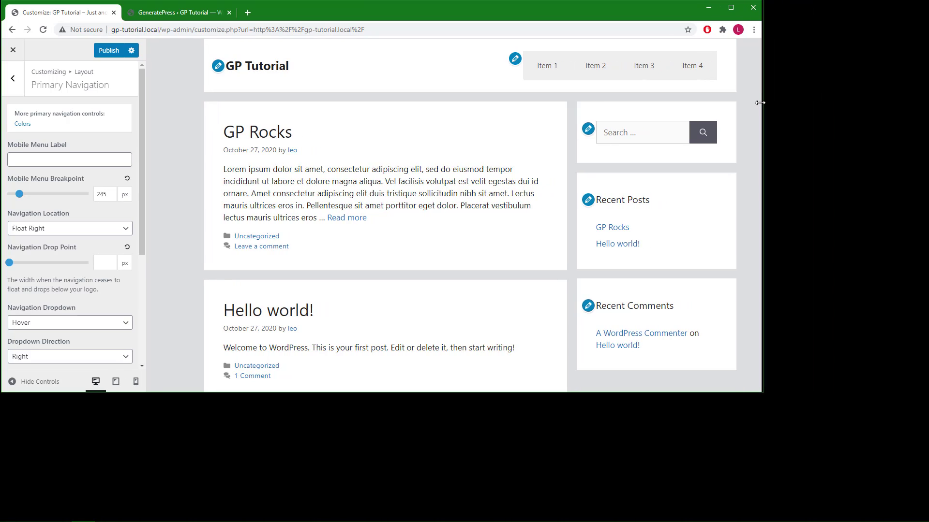
pyautogui.moveTo(831, 94); pyautogui.dragTo(486, 124)
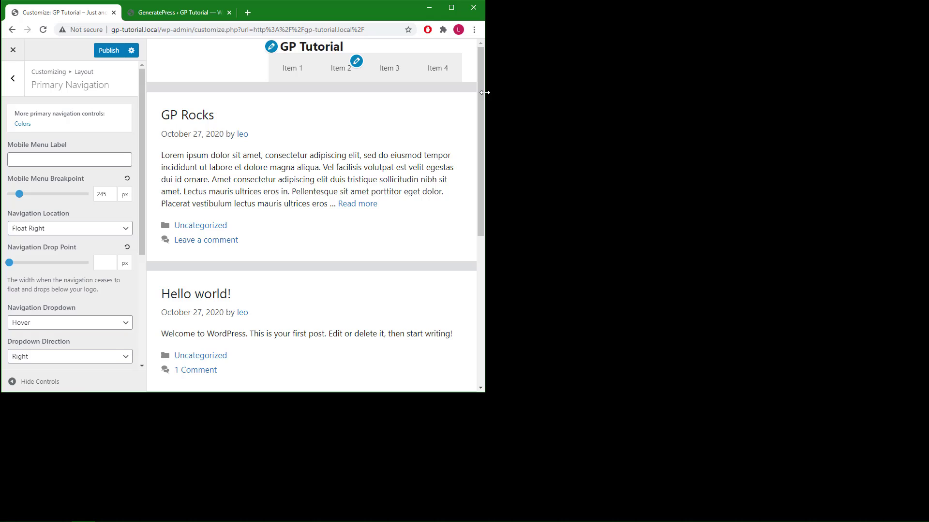
pyautogui.moveTo(484, 97); pyautogui.dragTo(718, 100)
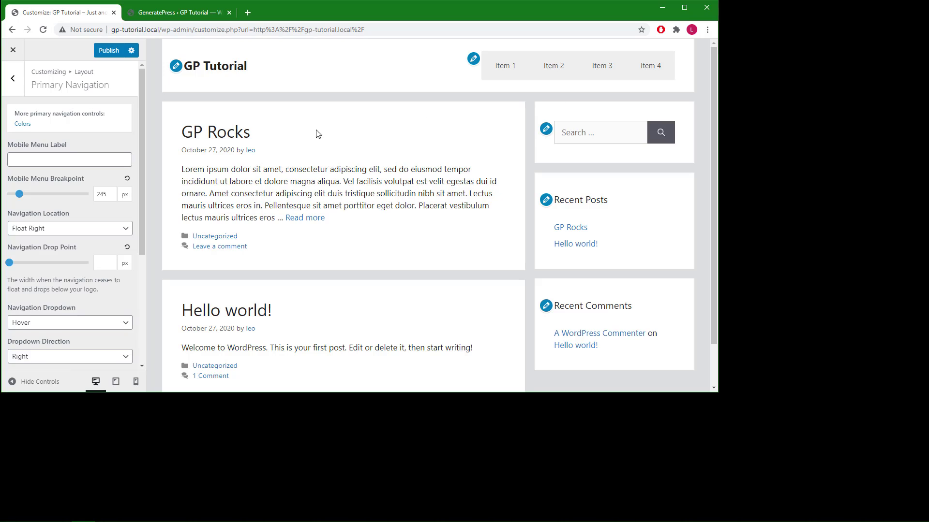
# - Set Navigation Drop Point to 1000 px, test it by resizing, then restore Mobile Menu Breakpoint to 768 px
pyautogui.click(106, 262)
pyautogui.write('000')
pyautogui.moveTo(718, 175); pyautogui.dragTo(600, 177)
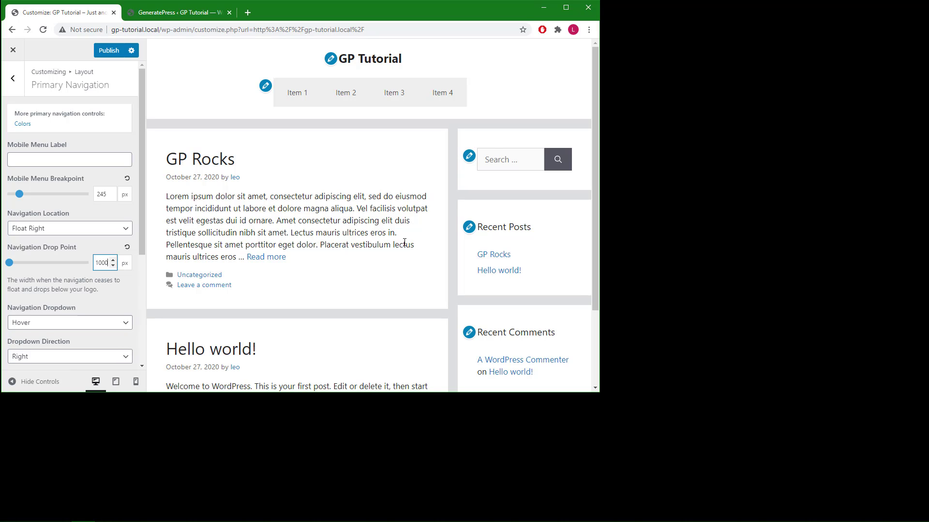
pyautogui.click(566, 7)
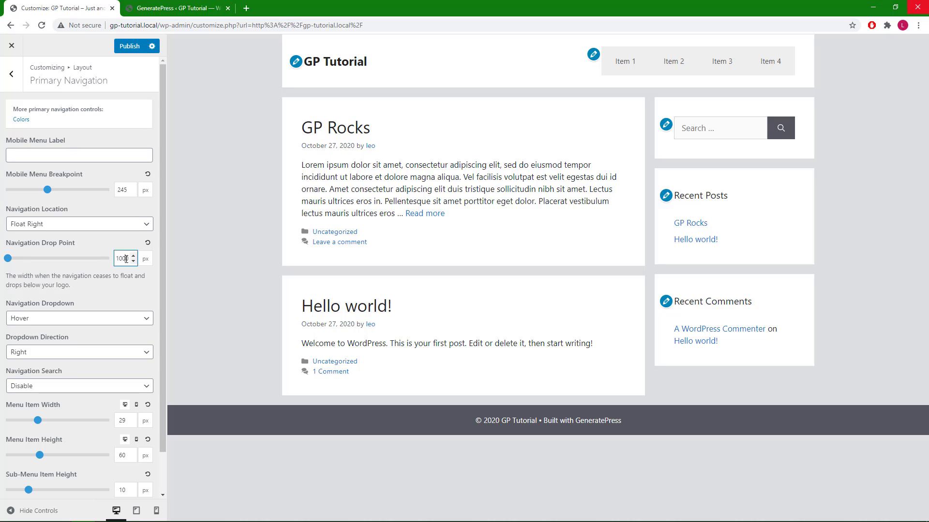
pyautogui.moveTo(128, 190); pyautogui.dragTo(113, 186)
pyautogui.write('7')
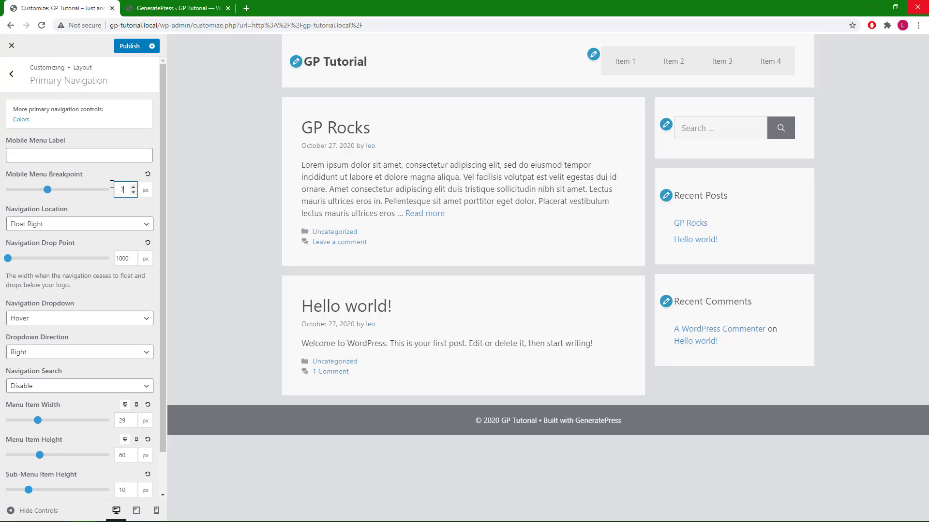
pyautogui.write('68')
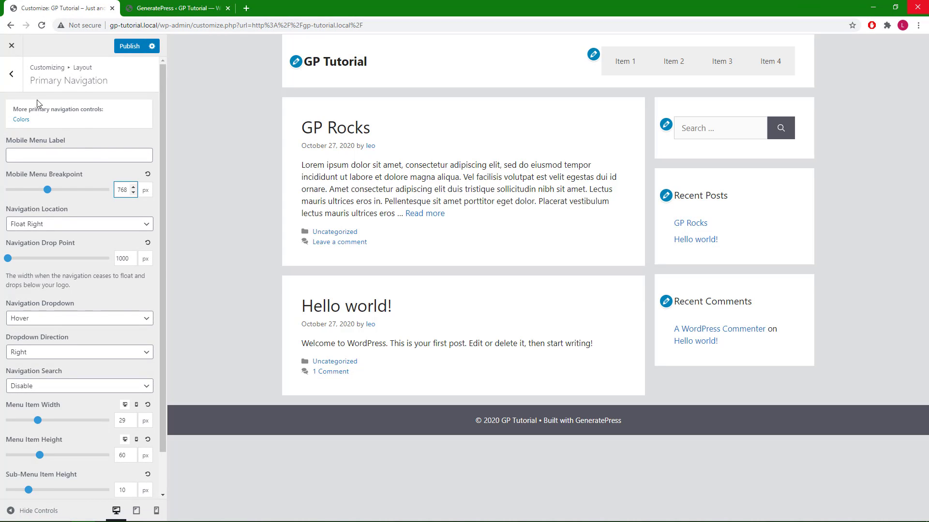
# - Return to the Layout list and go into the Header settings
pyautogui.click(9, 84)
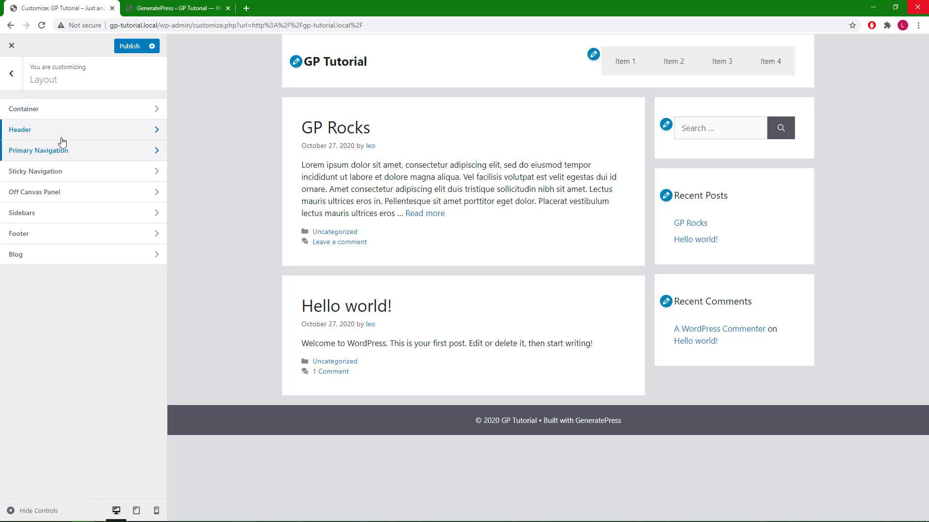
pyautogui.click(62, 140)
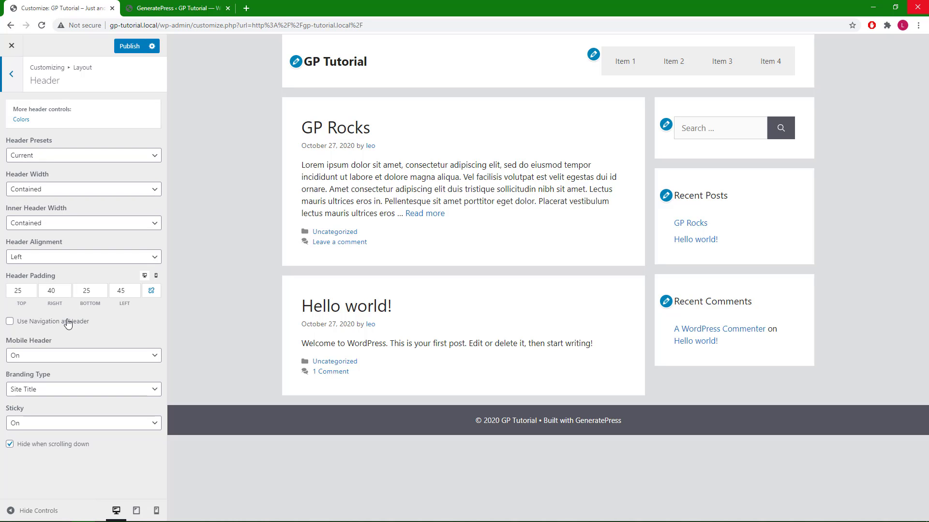
# - Toggle Use Navigation as Header on and off twice, leaving it off
pyautogui.click(67, 322)
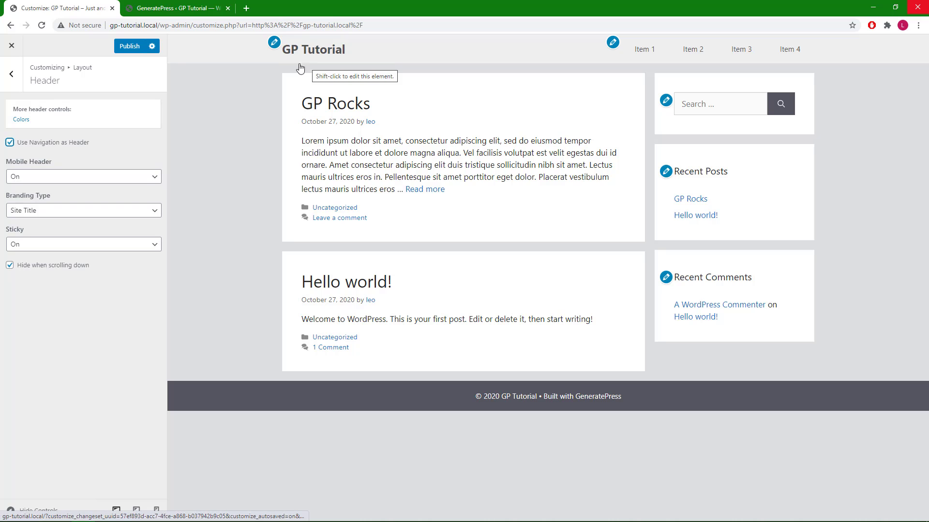
pyautogui.click(58, 142)
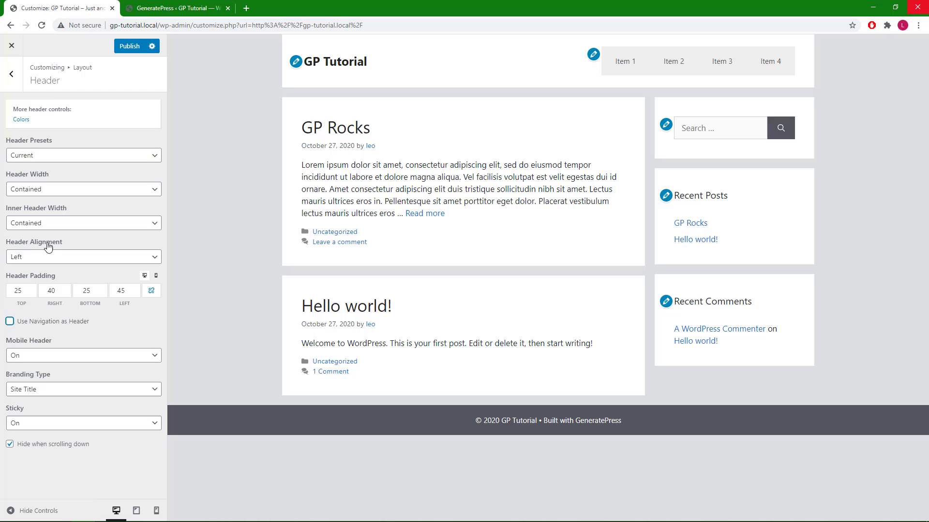
pyautogui.click(51, 321)
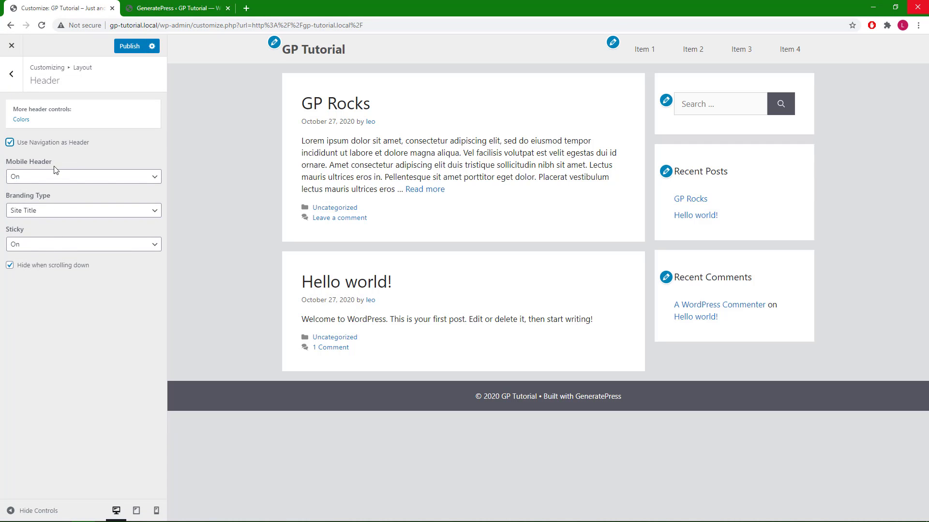
pyautogui.click(63, 143)
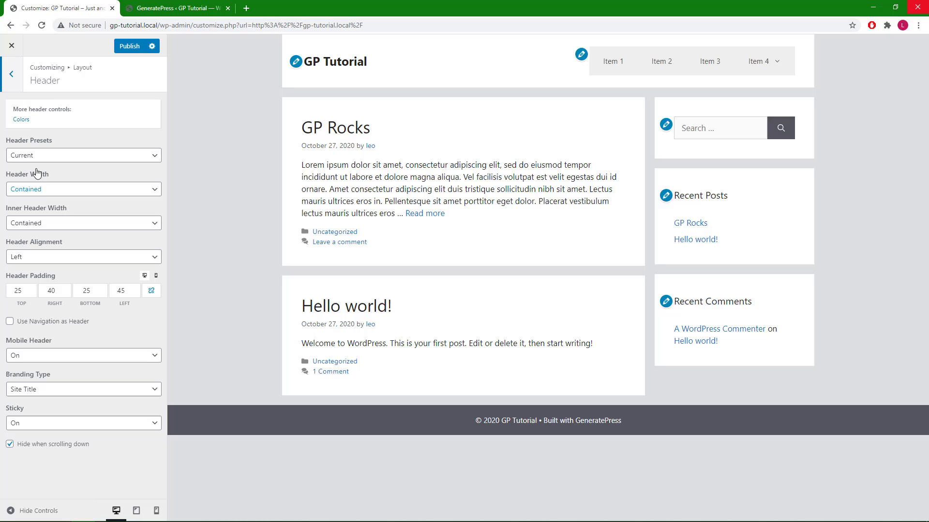
# - In Primary Navigation set Navigation Dropdown to Click - Menu Item and test Item 4's submenu in the preview
pyautogui.click(13, 76)
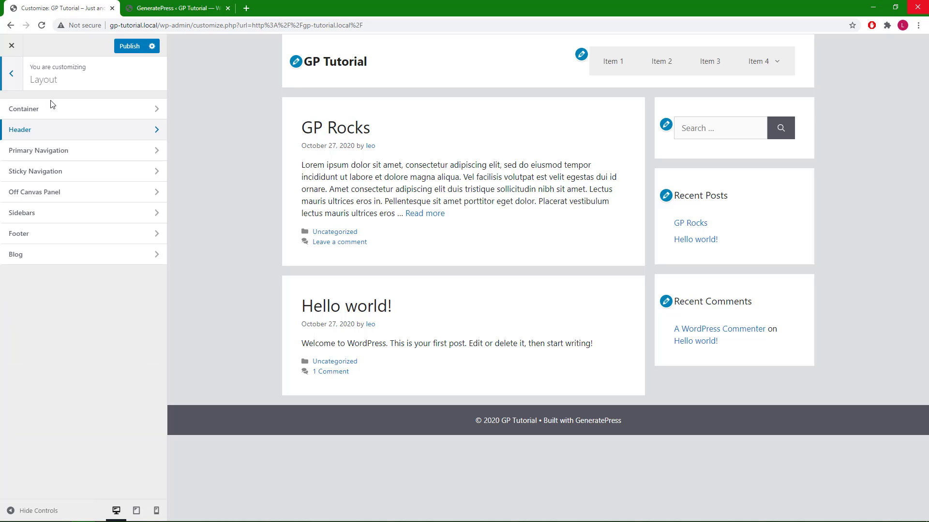
pyautogui.click(72, 152)
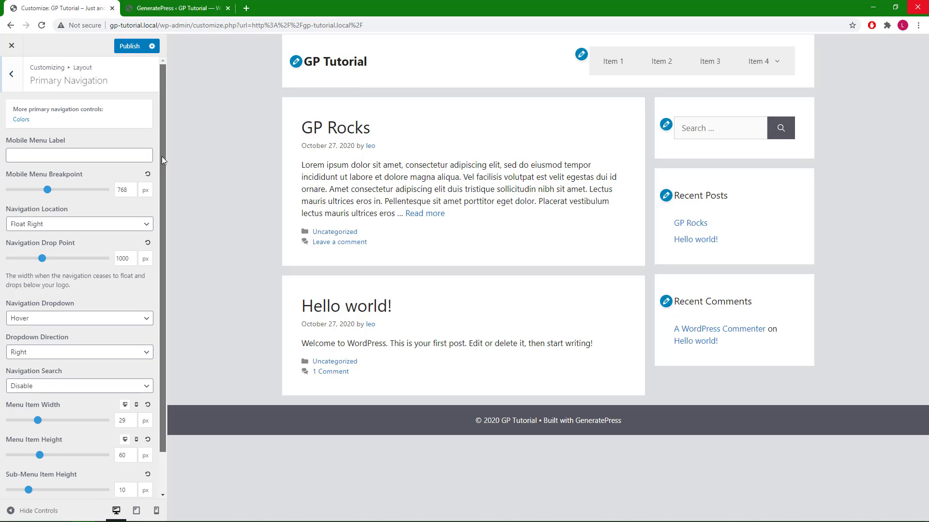
pyautogui.moveTo(162, 160); pyautogui.dragTo(164, 218)
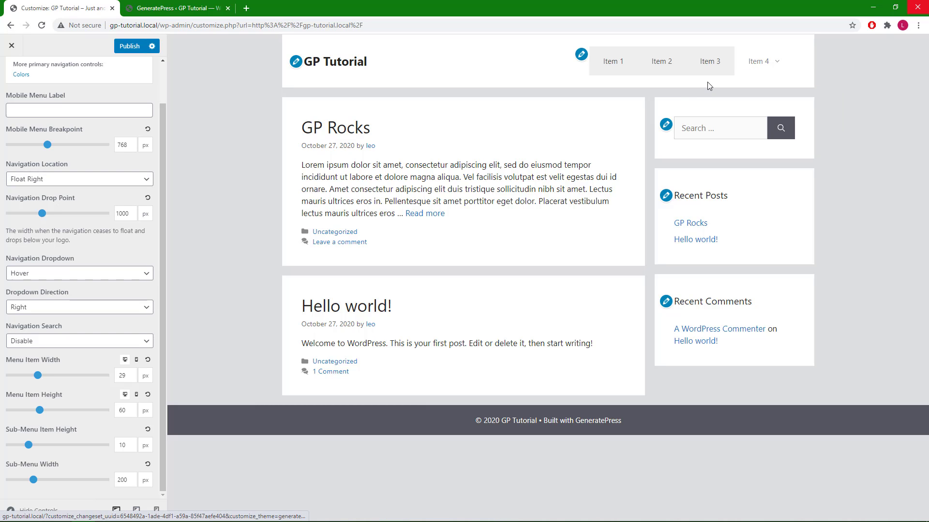
pyautogui.click(93, 277)
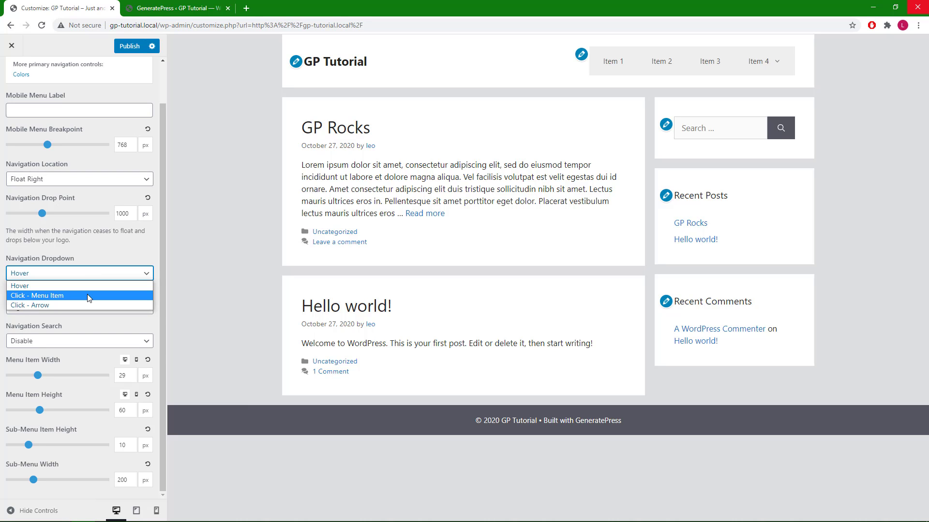
pyautogui.click(88, 296)
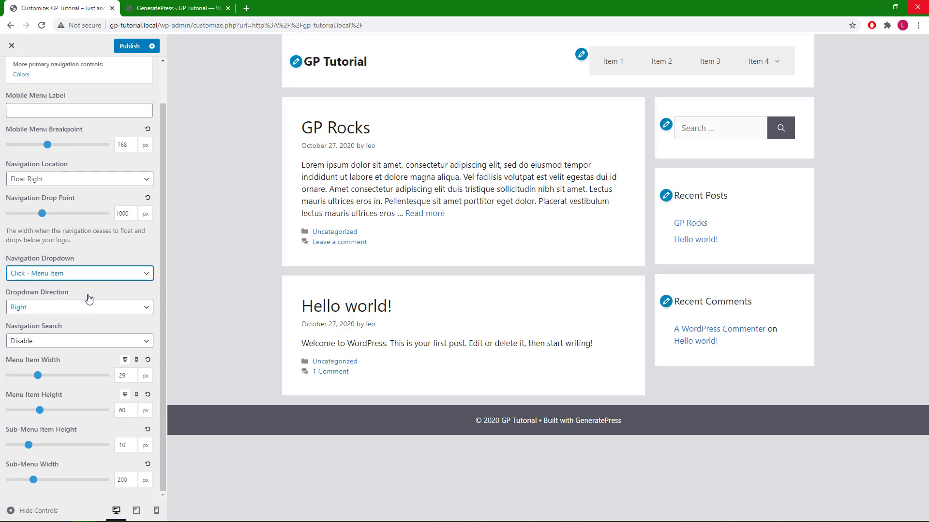
pyautogui.click(762, 69)
pyautogui.click(762, 68)
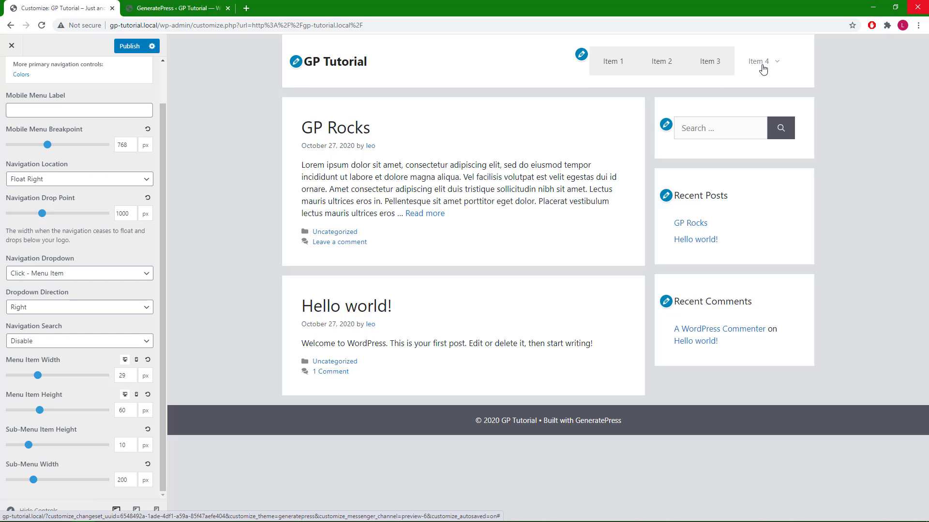
pyautogui.click(763, 69)
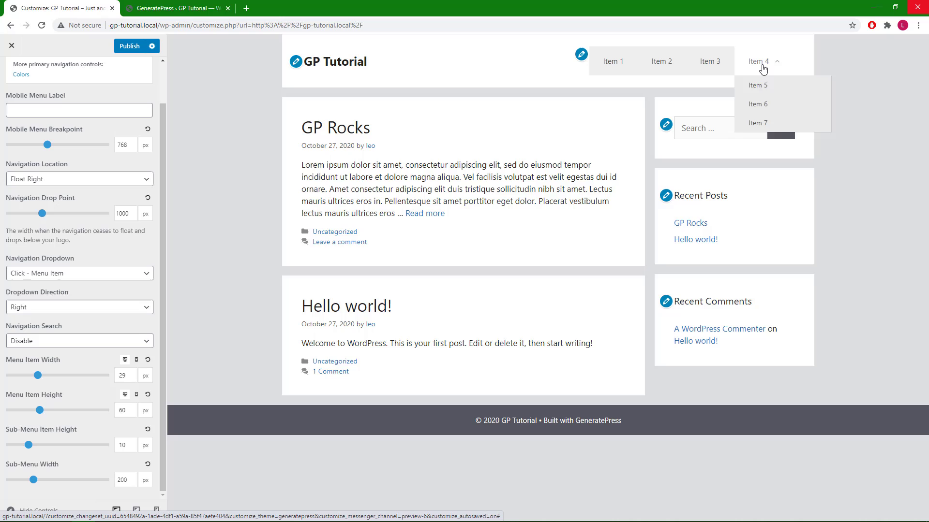
pyautogui.click(763, 70)
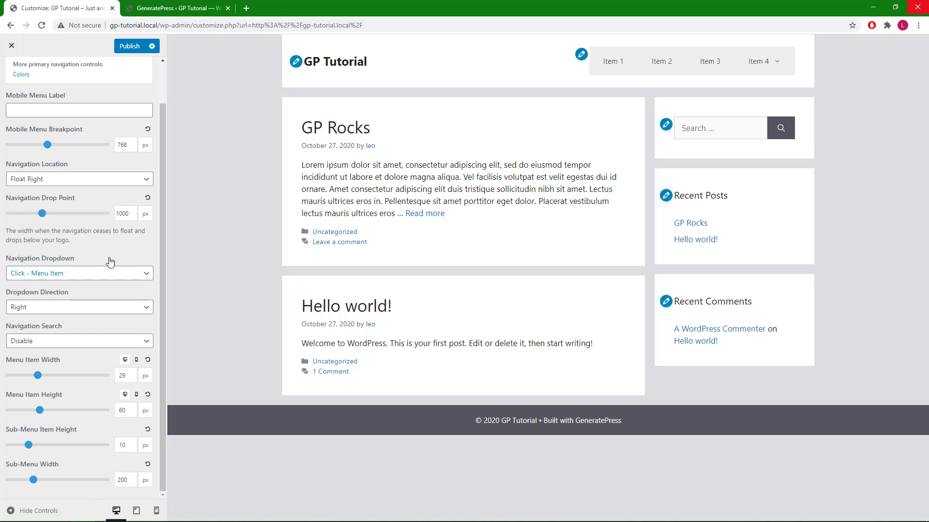
# - Change Navigation Dropdown to Click - Arrow and test Item 4's submenu via its arrow
pyautogui.click(87, 274)
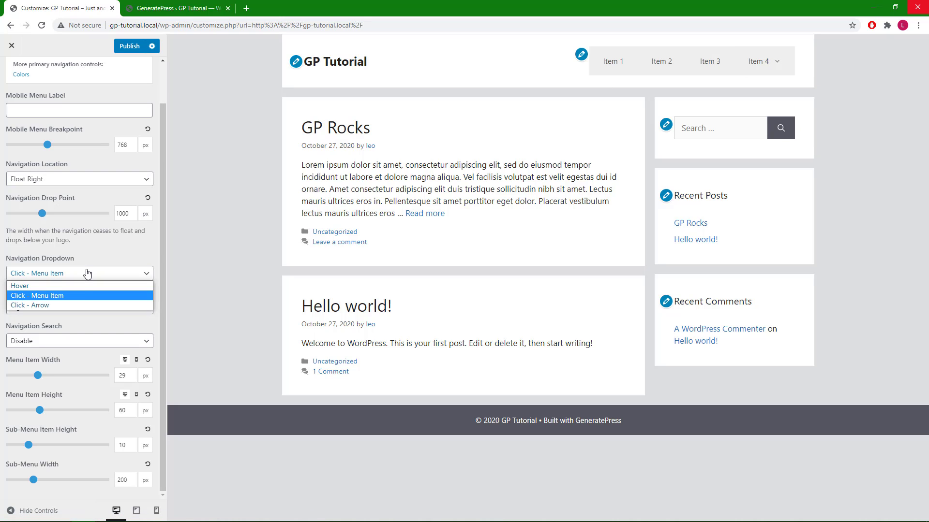
pyautogui.click(76, 305)
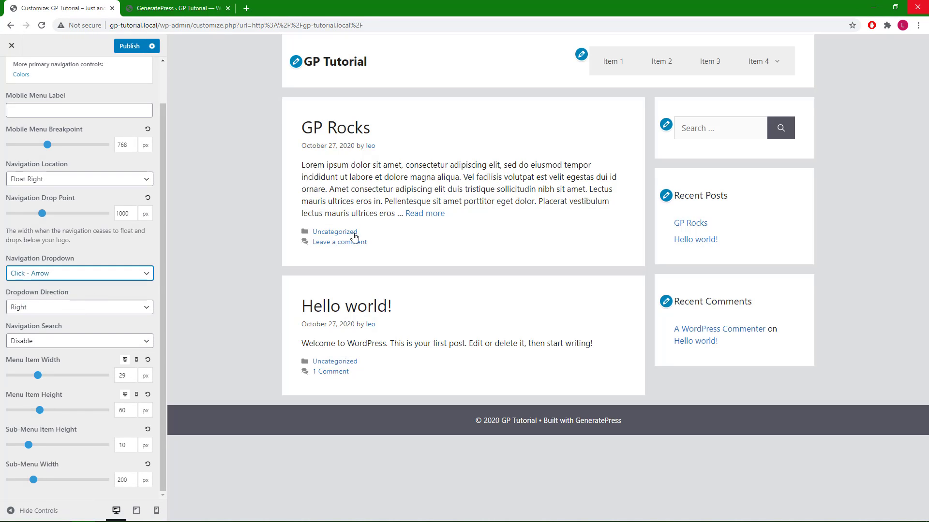
pyautogui.click(778, 64)
pyautogui.click(778, 66)
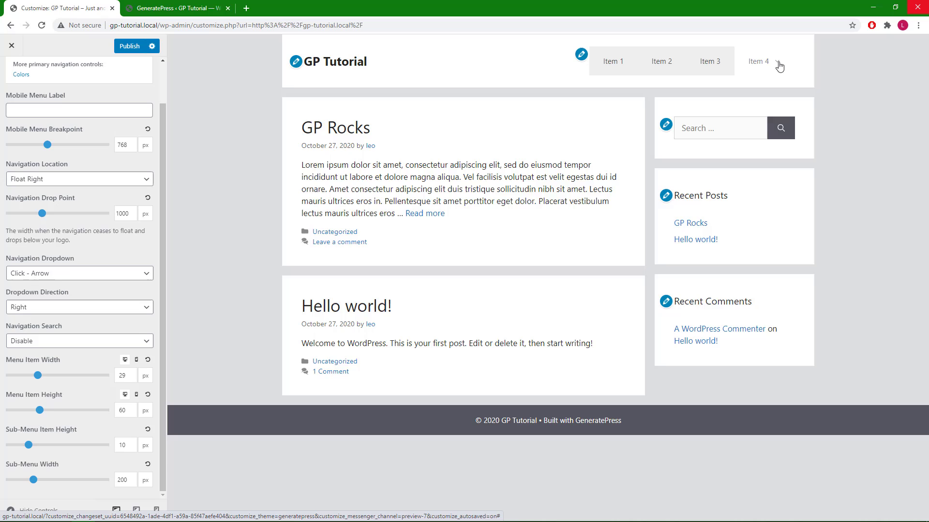
pyautogui.click(779, 66)
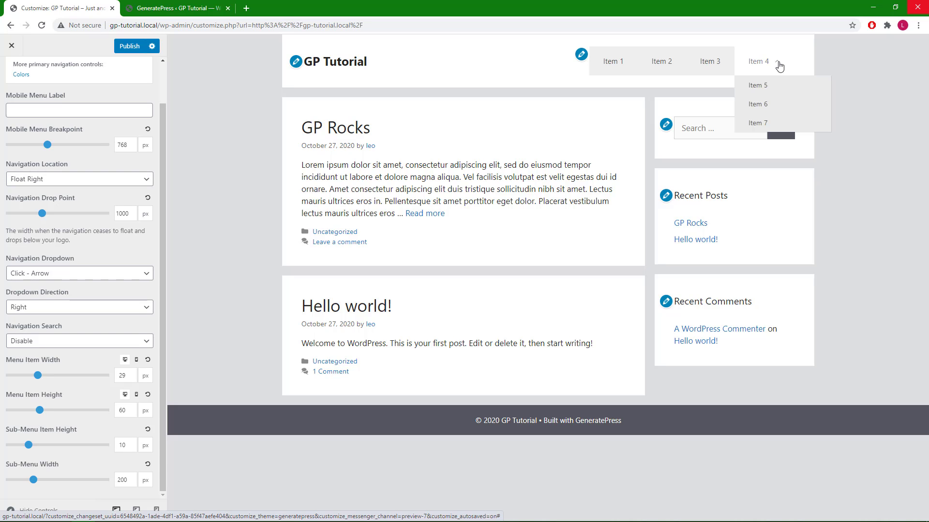
pyautogui.click(778, 66)
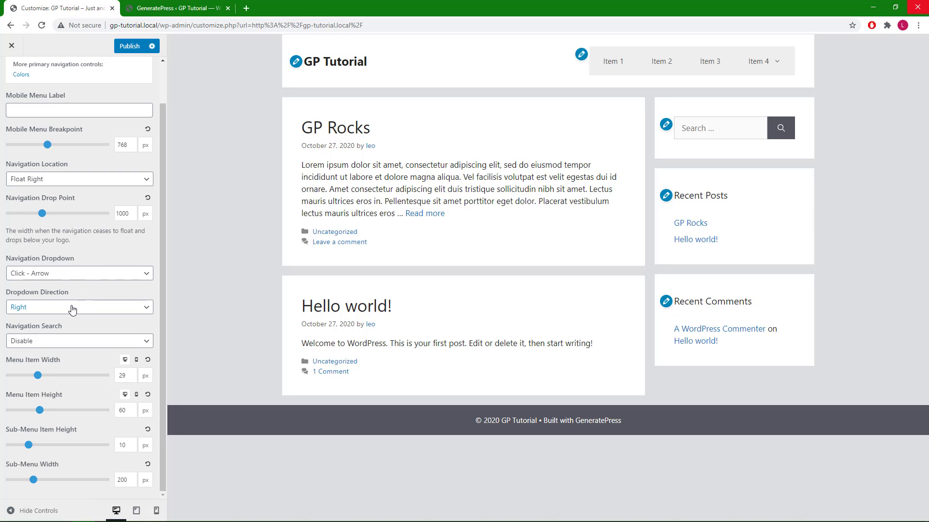
# - Set Dropdown Direction to Left and check Item 4's submenu opens leftward in the preview
pyautogui.click(779, 67)
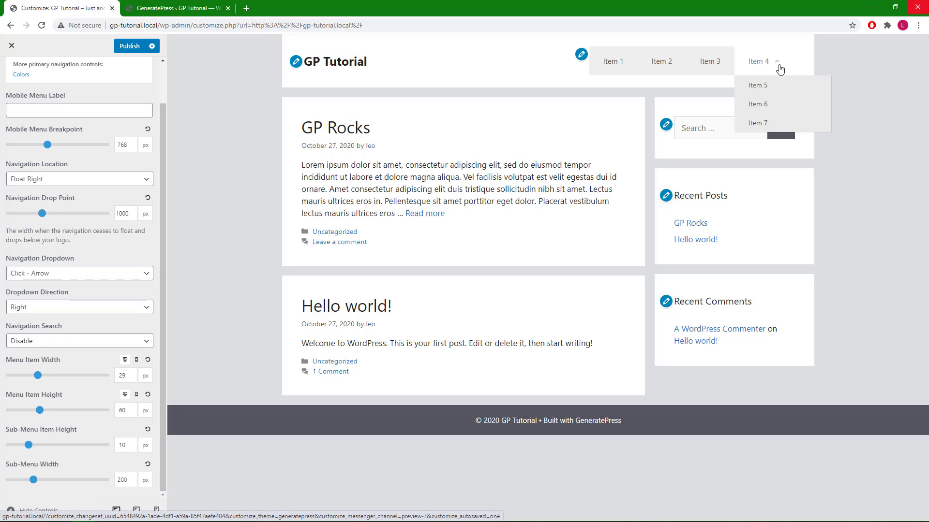
pyautogui.click(778, 67)
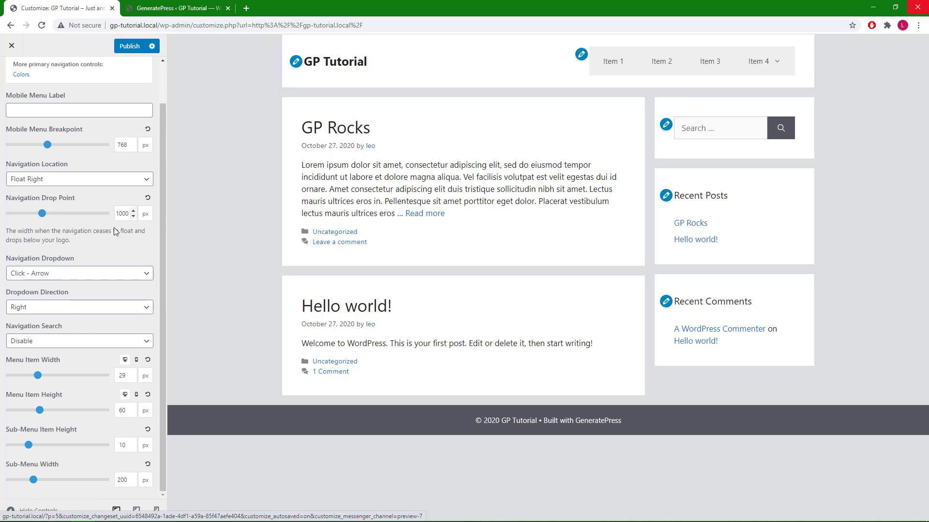
pyautogui.click(70, 308)
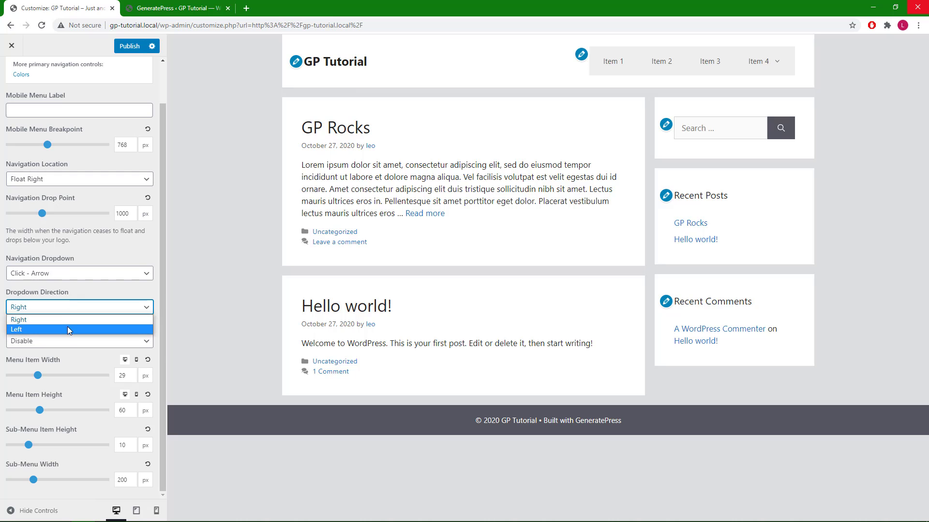
pyautogui.click(68, 329)
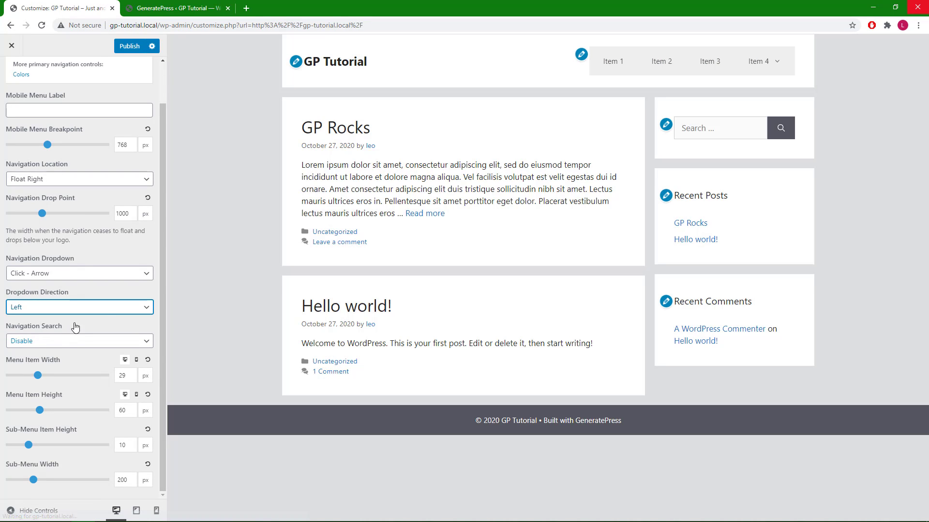
pyautogui.click(777, 68)
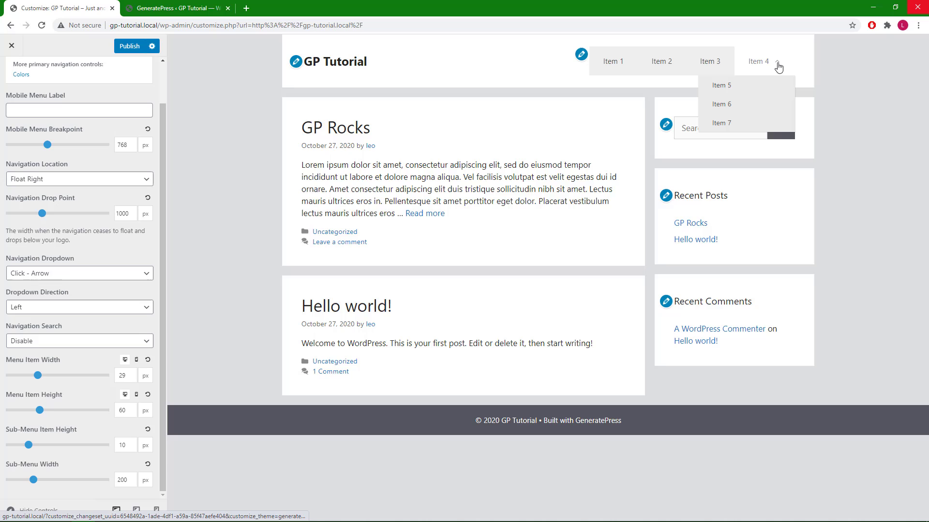
pyautogui.click(777, 67)
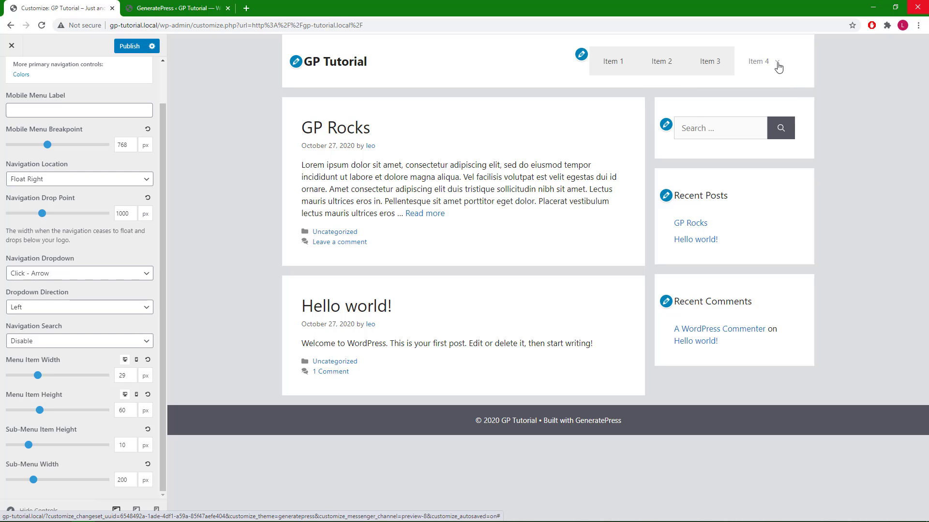
pyautogui.click(777, 66)
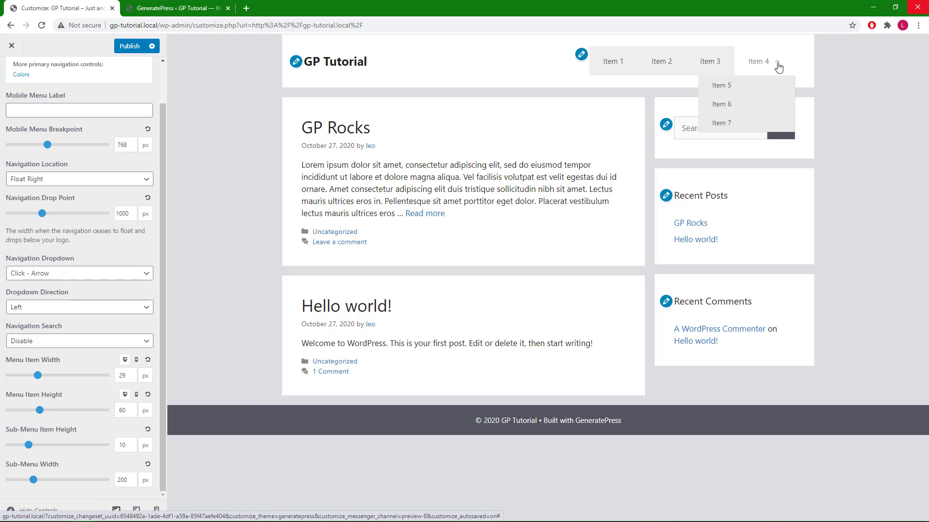
pyautogui.click(778, 66)
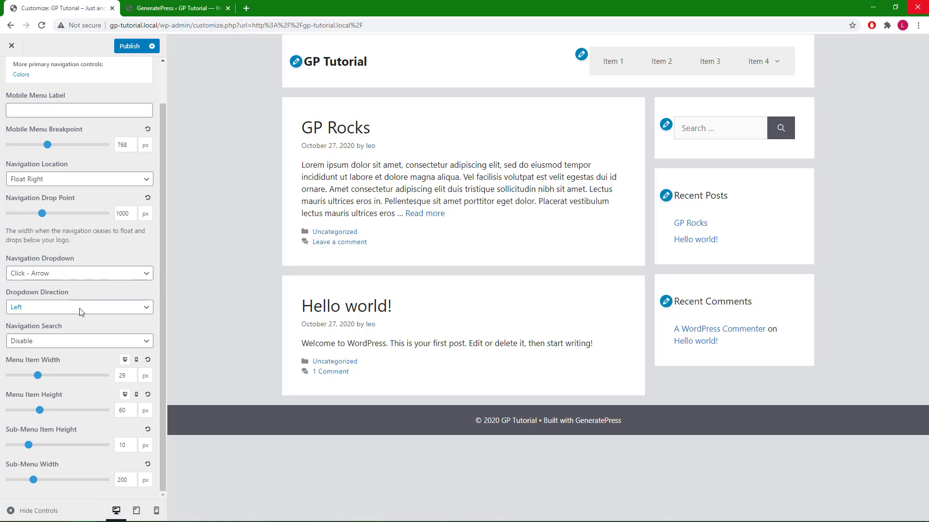
# - Enable Navigation Search and open and close the new search field in the preview
pyautogui.click(80, 346)
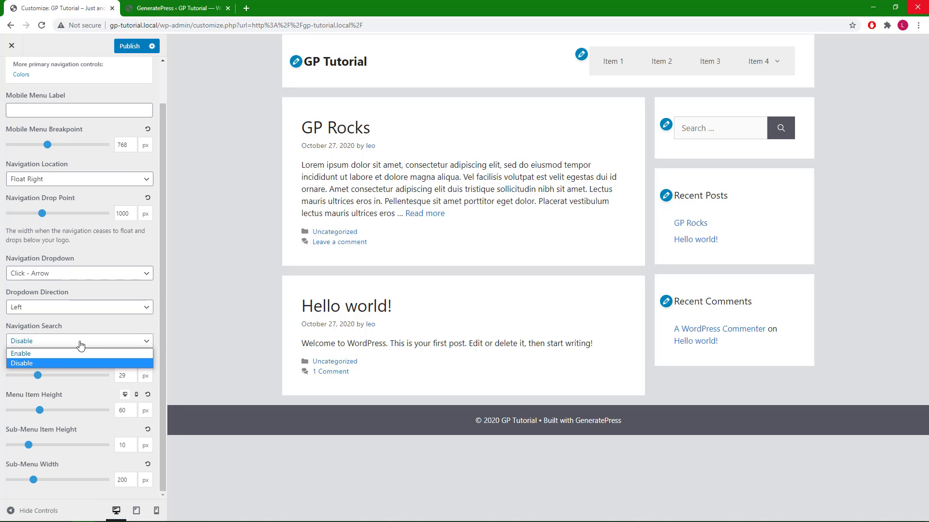
pyautogui.click(80, 353)
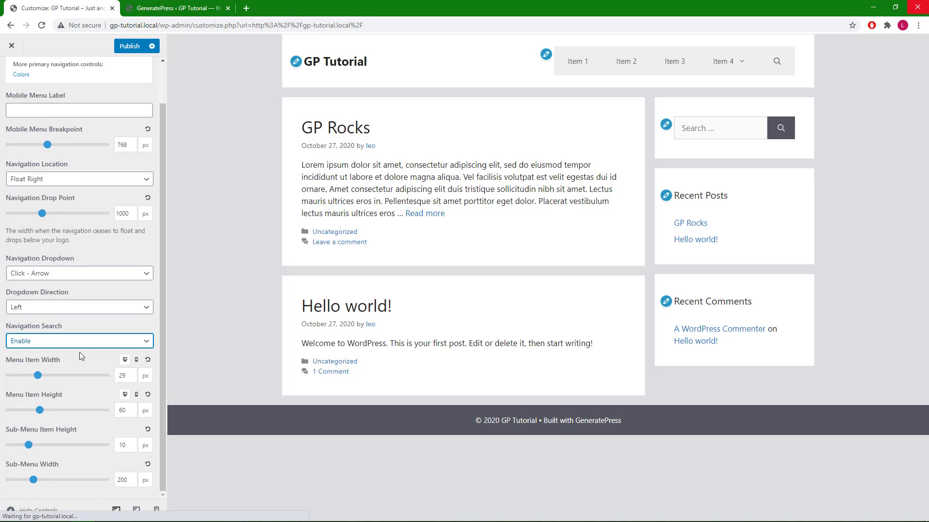
pyautogui.click(779, 64)
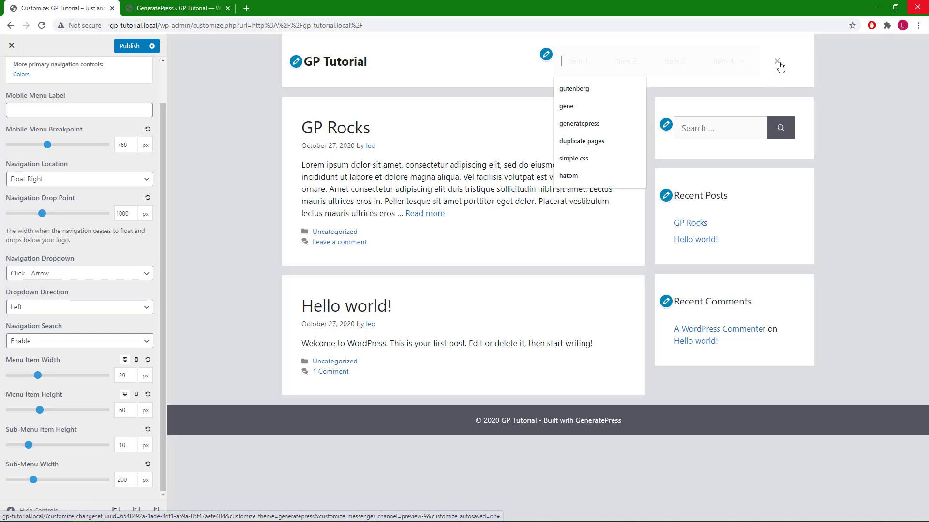
pyautogui.click(778, 64)
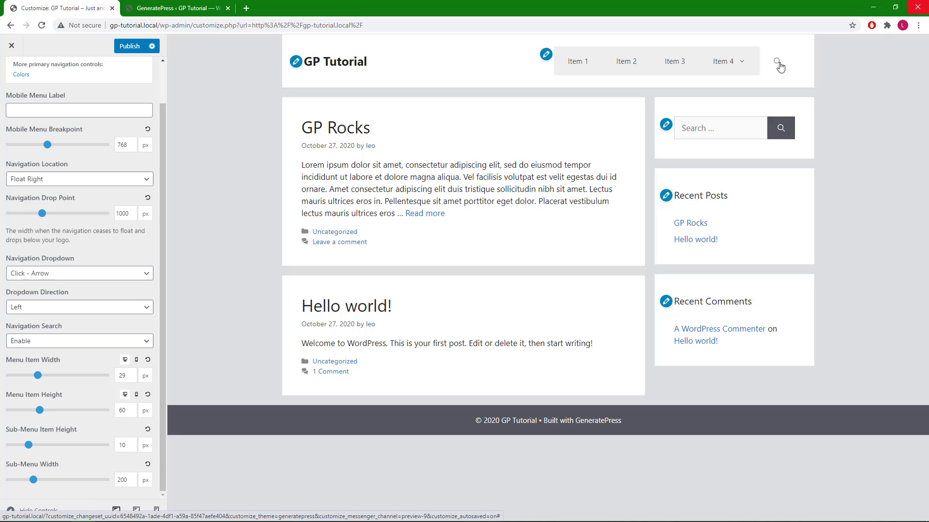
pyautogui.click(778, 64)
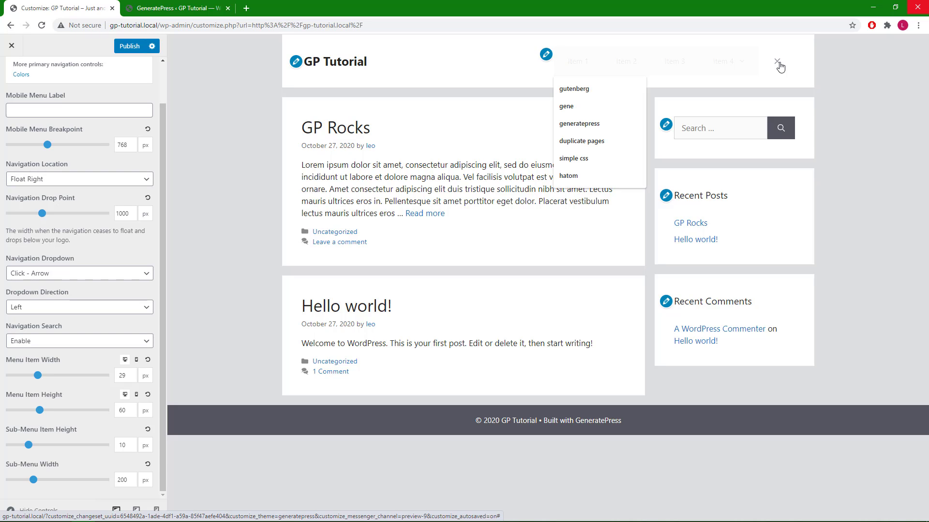
pyautogui.click(780, 66)
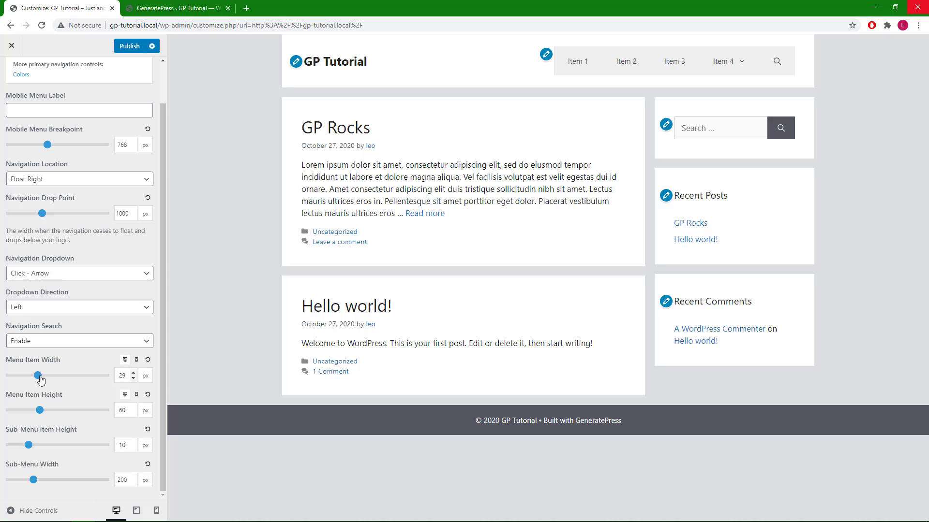
# - Adjust Menu Item Width, set then clear a mobile-only width, and return to the desktop preview
pyautogui.moveTo(40, 377)
pyautogui.mouseDown()
pyautogui.moveTo(64, 378)
pyautogui.moveTo(39, 382)
pyautogui.mouseUp()
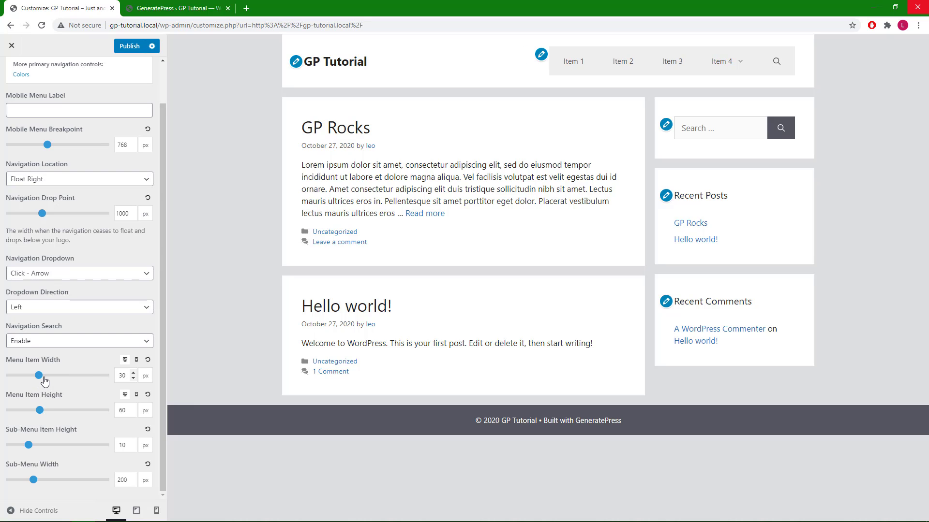
pyautogui.click(135, 361)
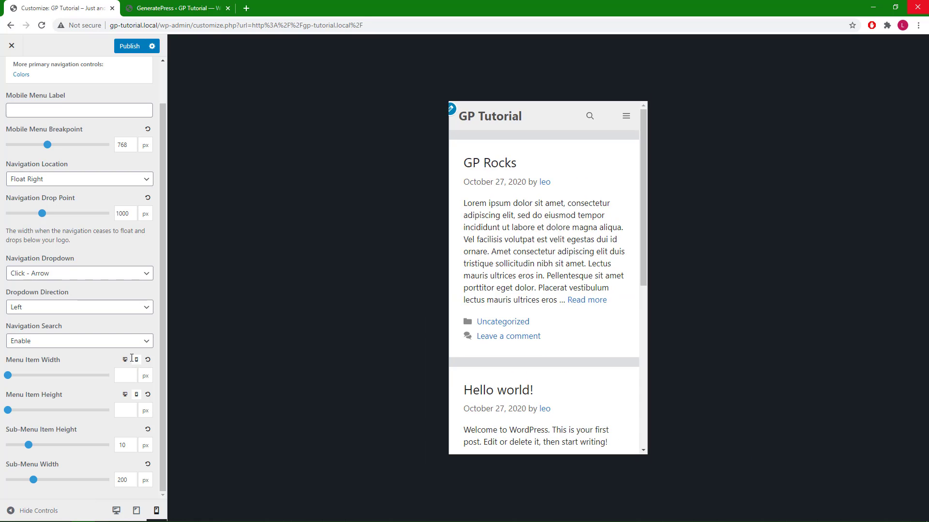
pyautogui.moveTo(9, 378)
pyautogui.mouseDown()
pyautogui.moveTo(52, 379)
pyautogui.moveTo(17, 379)
pyautogui.mouseUp()
pyautogui.doubleClick(123, 374)
pyautogui.press('BackSpace')
pyautogui.click(124, 361)
pyautogui.write('30')
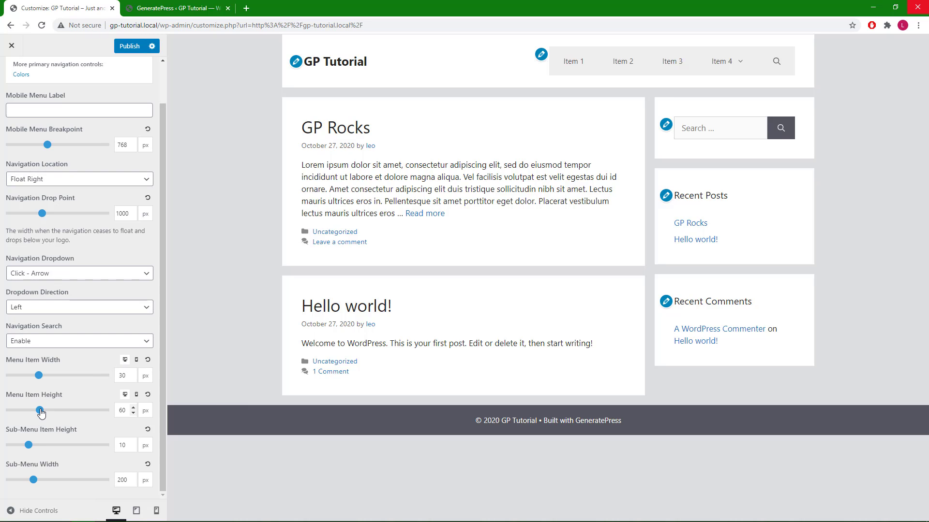
# - Raise the desktop Menu Item Height, then view the mobile preview with its hamburger menu open
pyautogui.moveTo(41, 413)
pyautogui.mouseDown()
pyautogui.moveTo(78, 414)
pyautogui.moveTo(28, 414)
pyautogui.mouseUp()
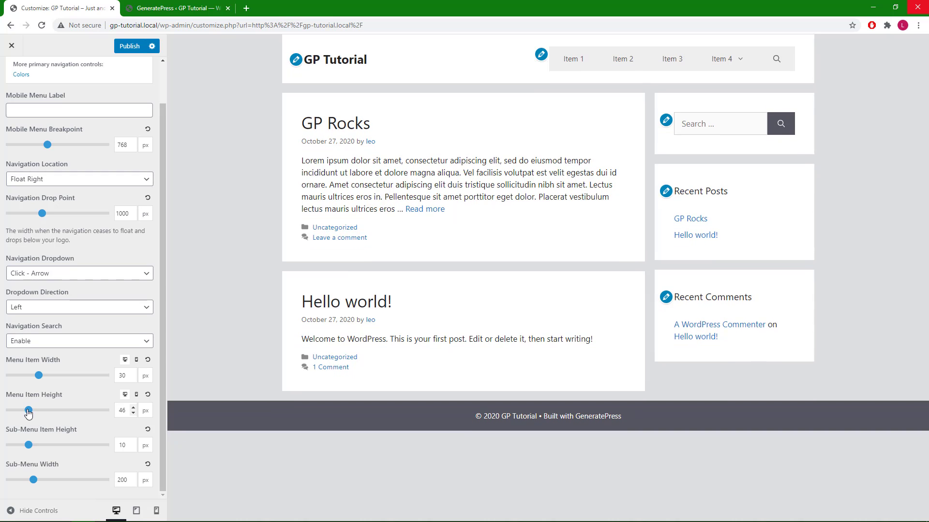
pyautogui.click(137, 395)
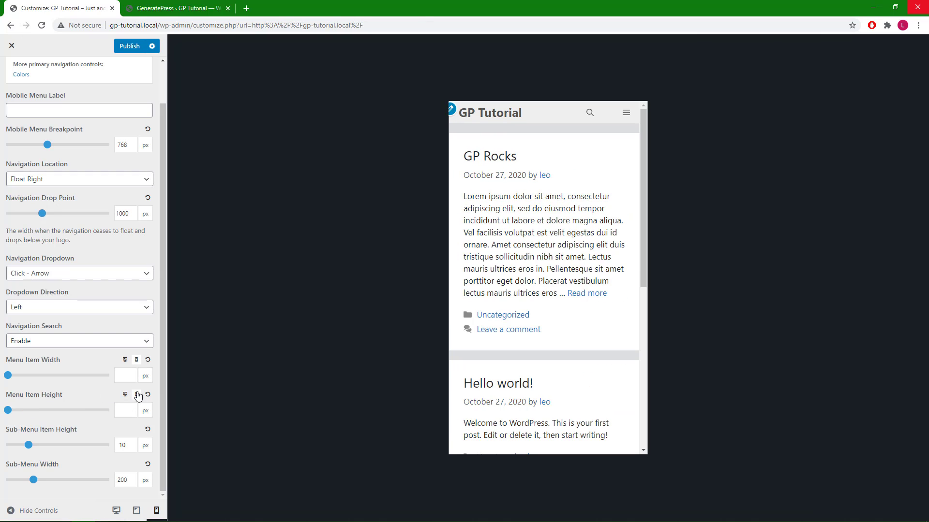
pyautogui.click(627, 115)
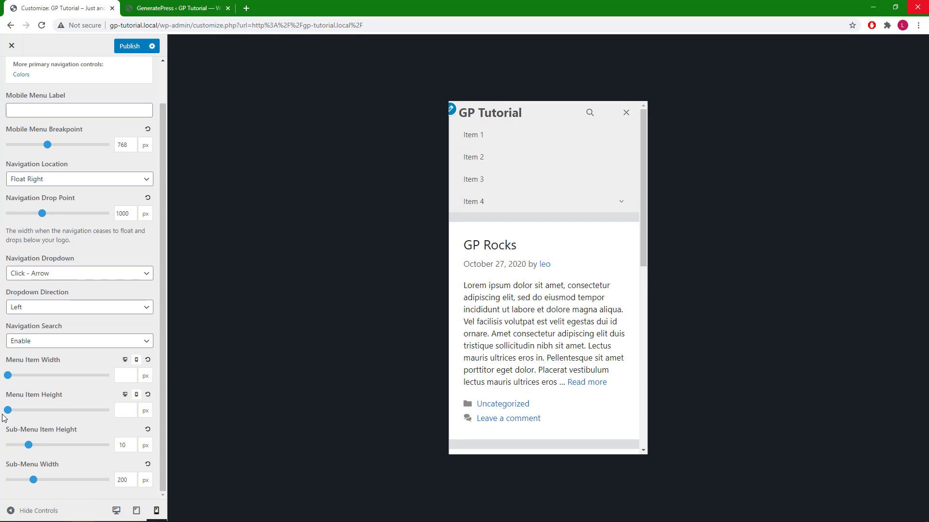
# - Drag the mobile Menu Item Height slider to about 59 px
pyautogui.moveTo(8, 412); pyautogui.dragTo(39, 411)
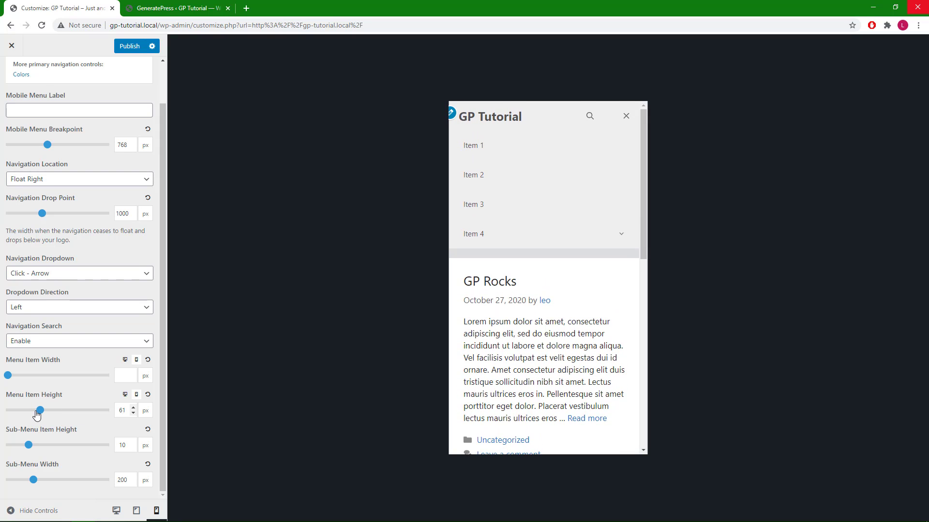
pyautogui.moveTo(39, 414)
pyautogui.mouseDown()
pyautogui.moveTo(19, 416)
pyautogui.moveTo(43, 416)
pyautogui.mouseUp()
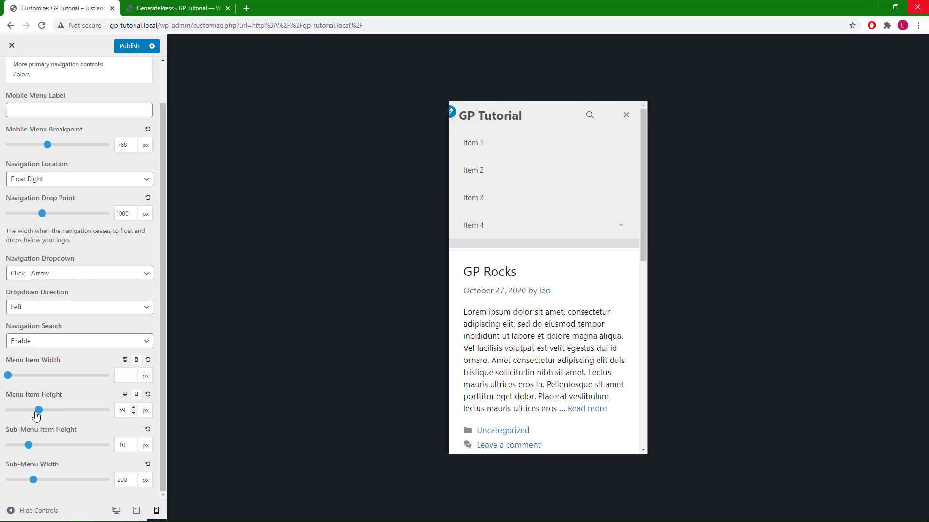
# - Set mobile Menu Item Height to 42 px and return to desktop with the Item 4 submenu open
pyautogui.moveTo(41, 415); pyautogui.dragTo(25, 415)
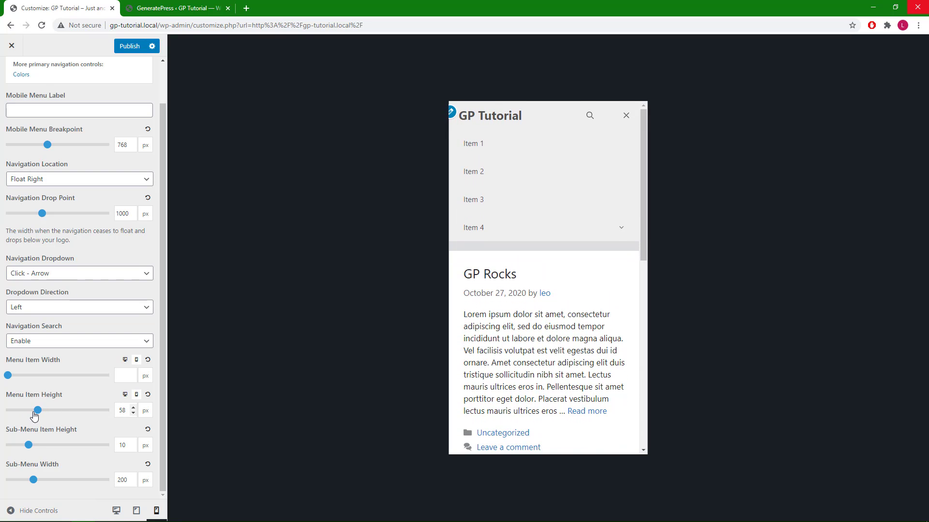
pyautogui.click(124, 395)
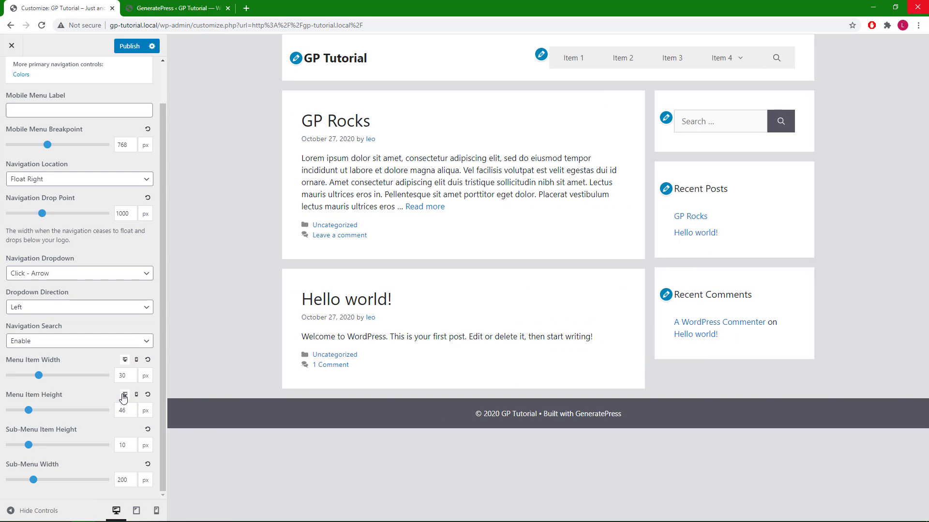
pyautogui.click(30, 446)
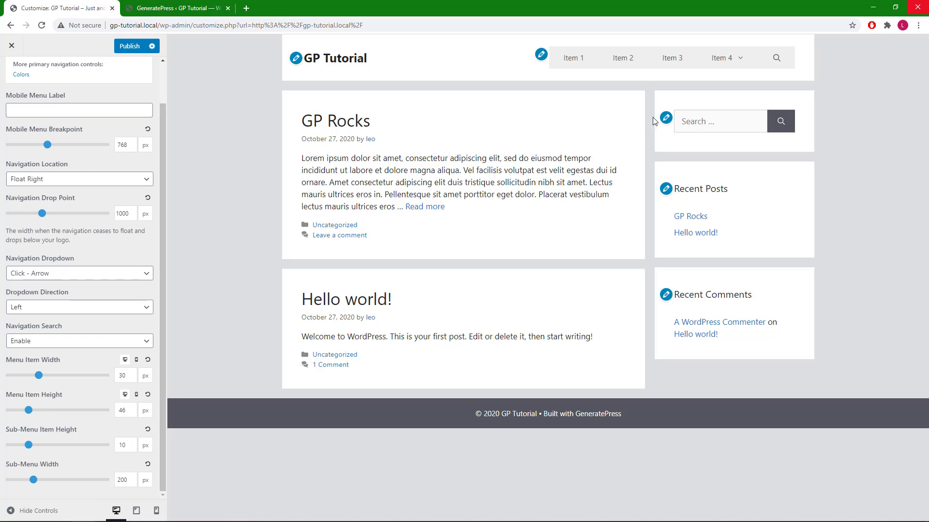
pyautogui.click(732, 70)
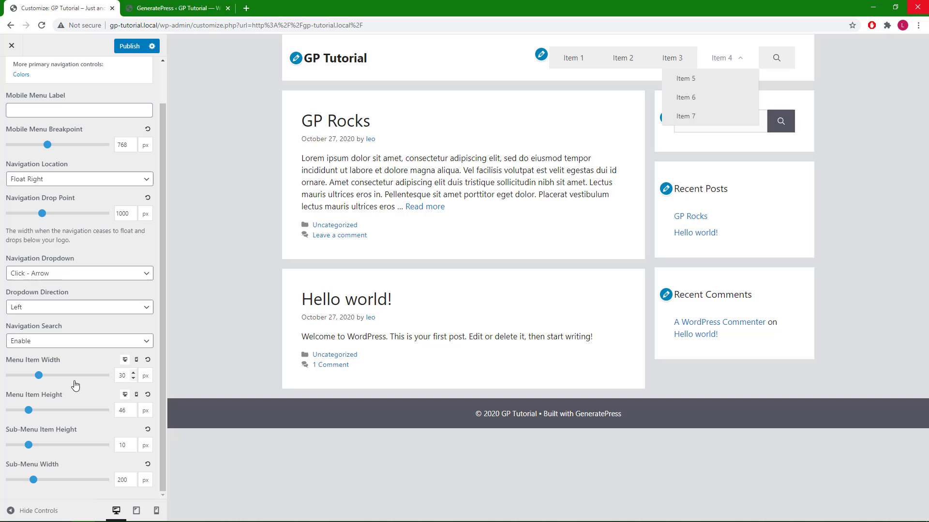
# - Set Sub-Menu Item Height 12 px, Sub-Menu Width 170 px and desktop Menu Item Height 62 px
pyautogui.moveTo(29, 446)
pyautogui.mouseDown()
pyautogui.moveTo(44, 445)
pyautogui.moveTo(28, 450)
pyautogui.mouseUp()
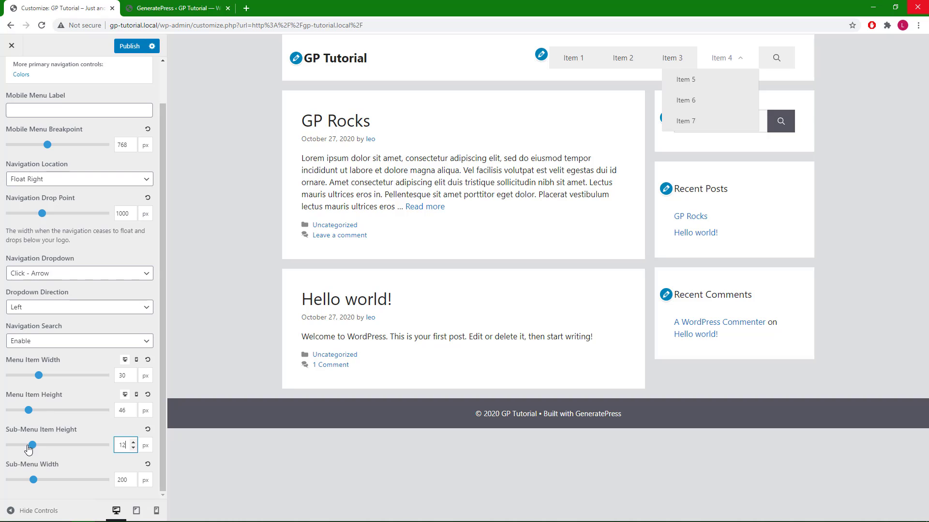
pyautogui.moveTo(33, 481); pyautogui.dragTo(57, 483)
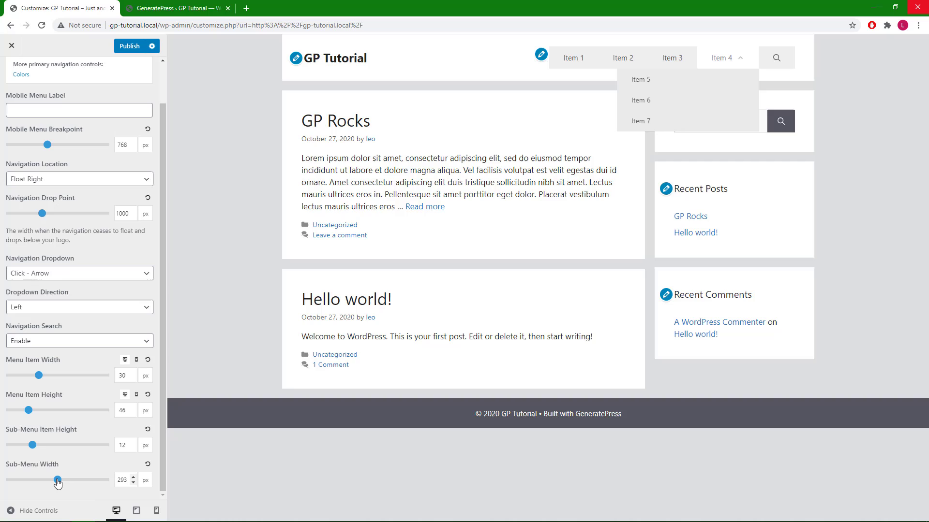
pyautogui.moveTo(57, 483); pyautogui.dragTo(26, 482)
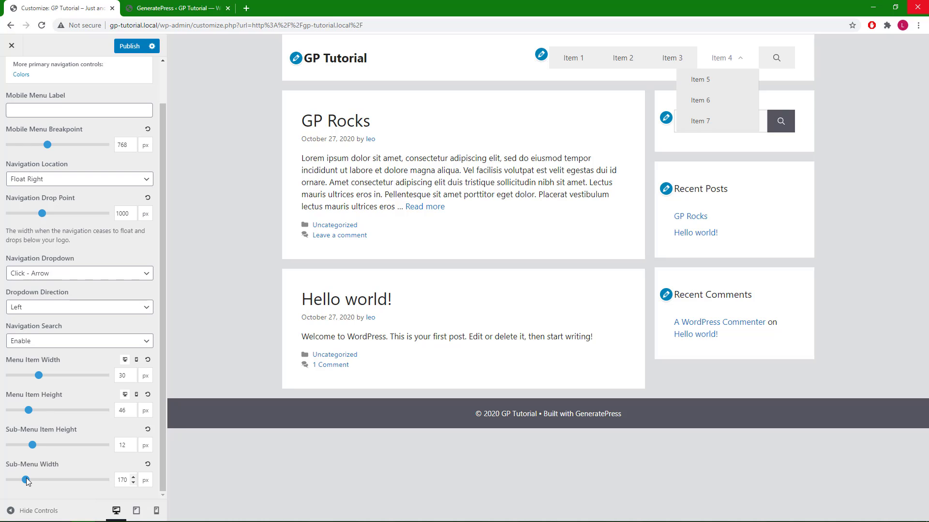
pyautogui.moveTo(28, 410); pyautogui.dragTo(41, 411)
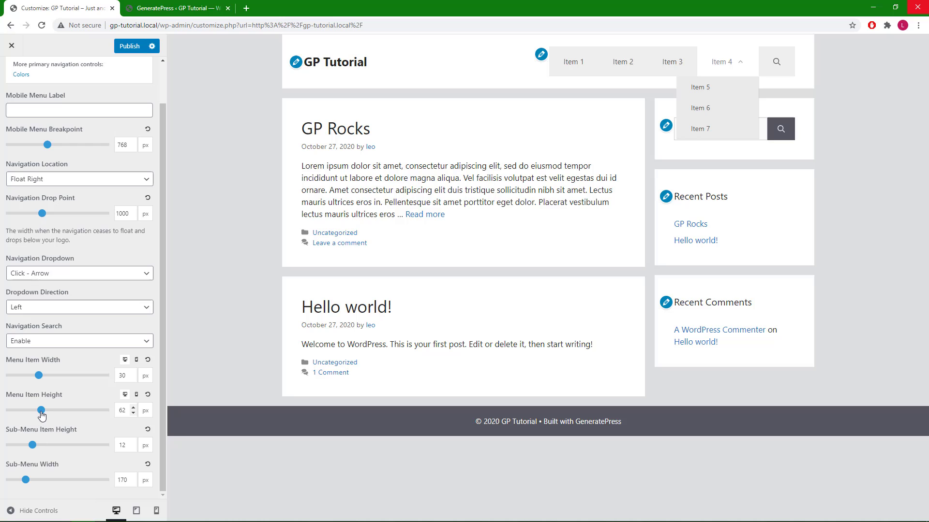
pyautogui.scroll(2, 82, 312)
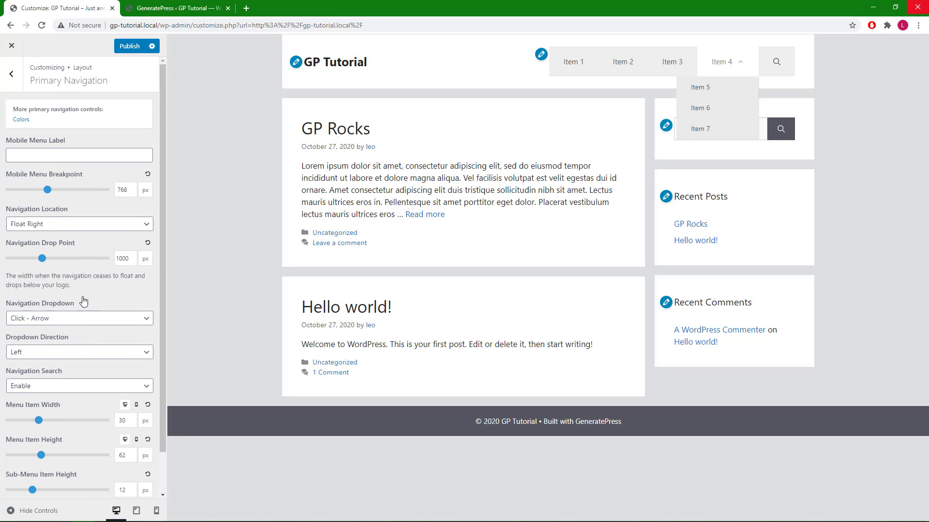
# - In Layout > Header, enable Use Navigation as Header so the title sits in the menu bar
pyautogui.click(20, 88)
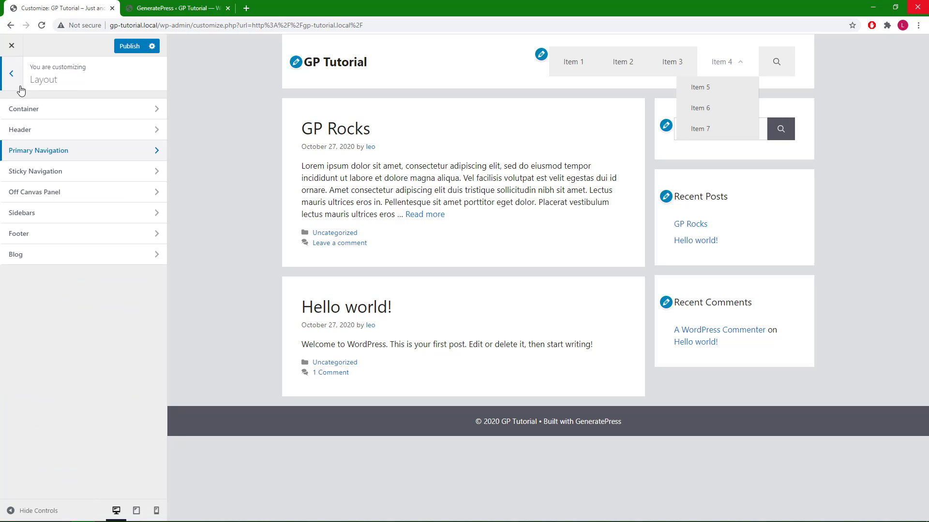
pyautogui.click(51, 131)
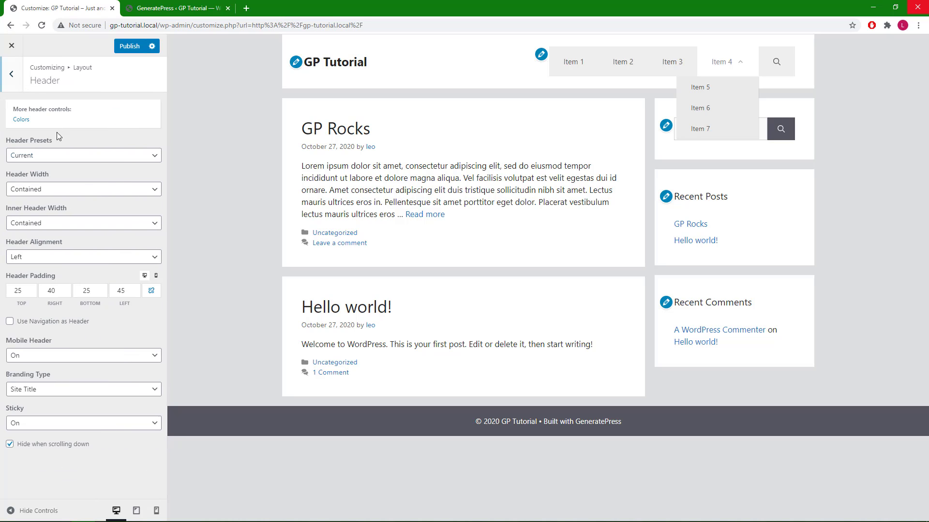
pyautogui.click(61, 324)
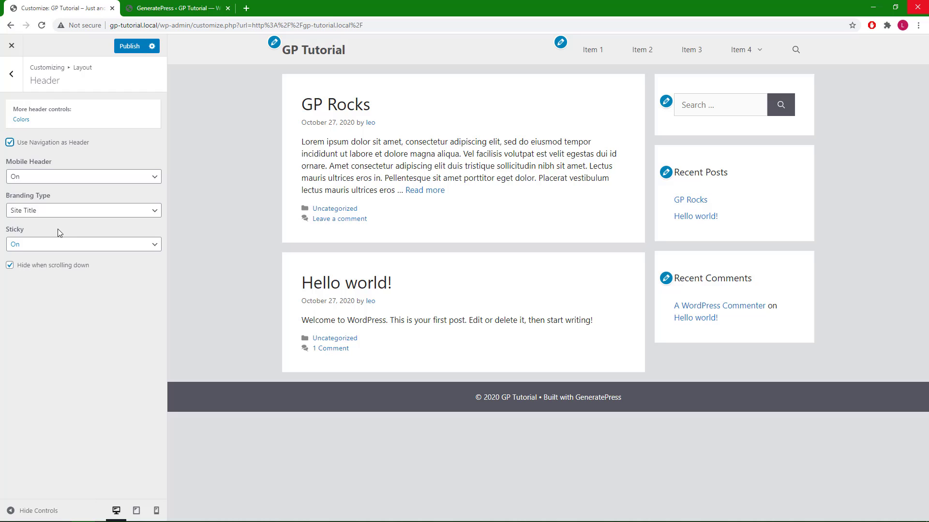
pyautogui.click(13, 80)
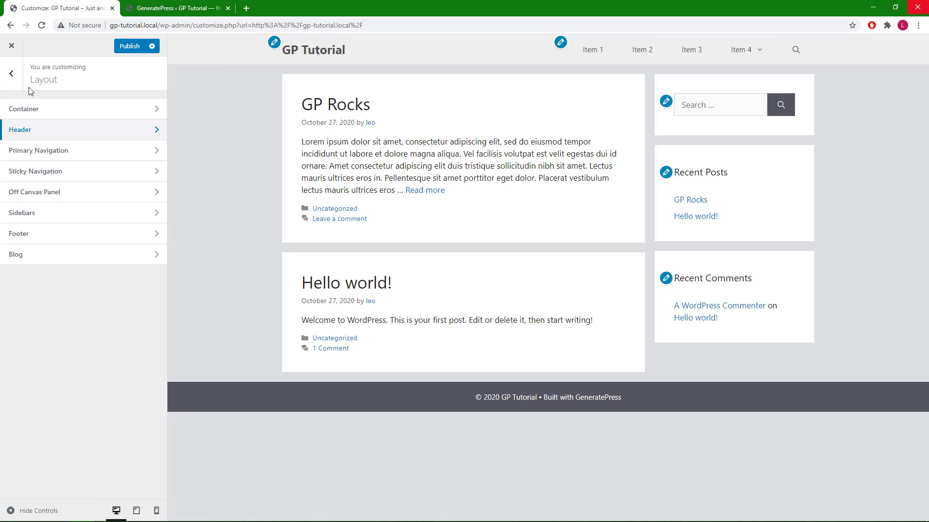
# - In Site Identity, set the round GP image as the site logo without cropping
pyautogui.click(14, 80)
pyautogui.click(55, 150)
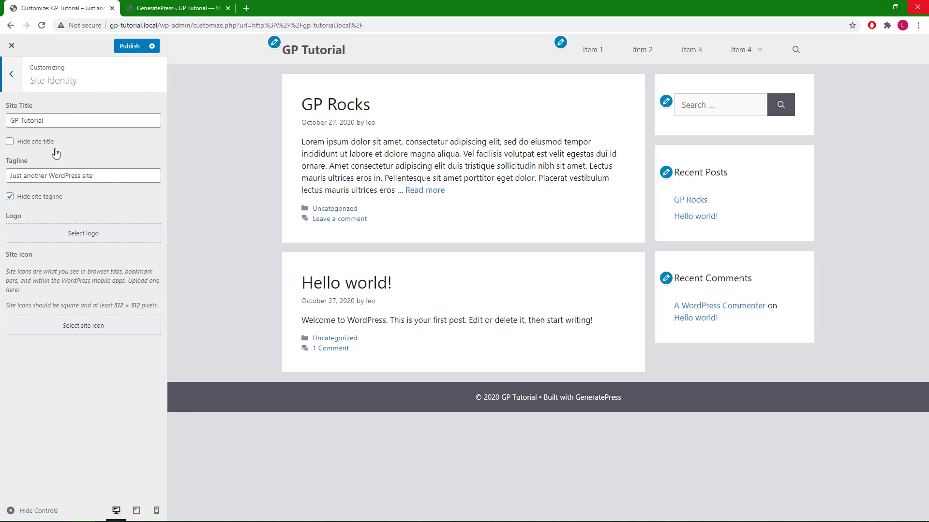
pyautogui.click(70, 233)
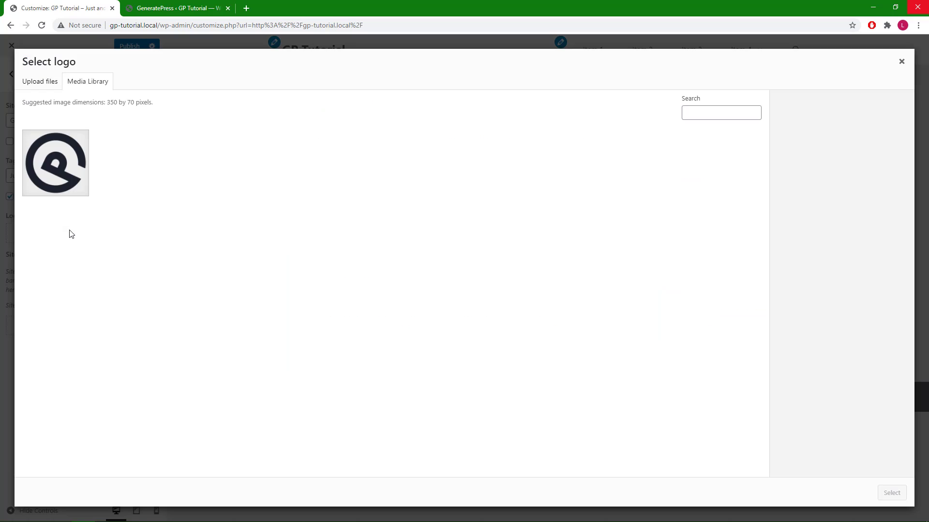
pyautogui.click(61, 185)
pyautogui.click(883, 493)
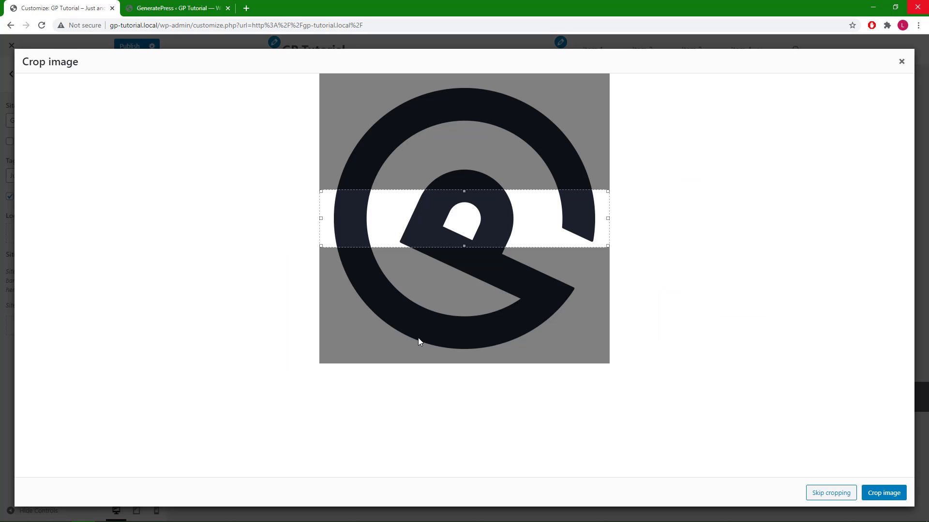
pyautogui.click(824, 496)
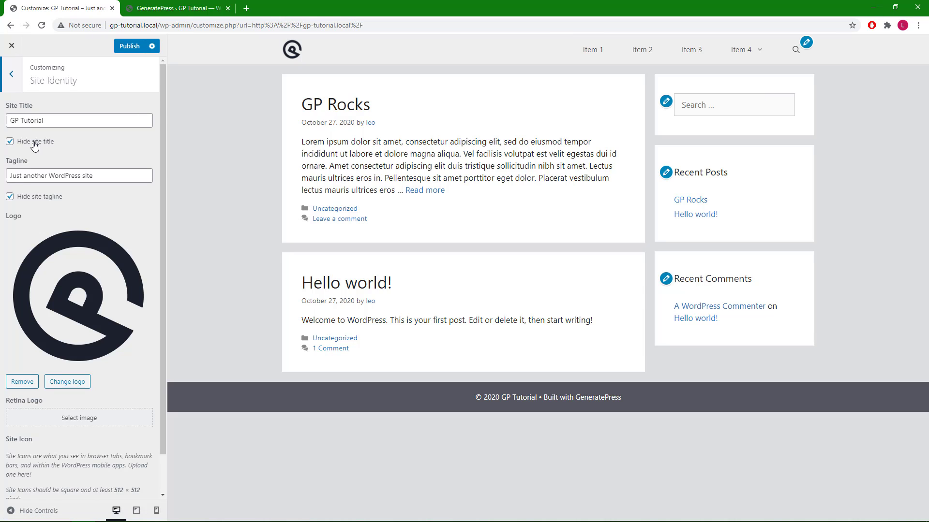
pyautogui.click(19, 75)
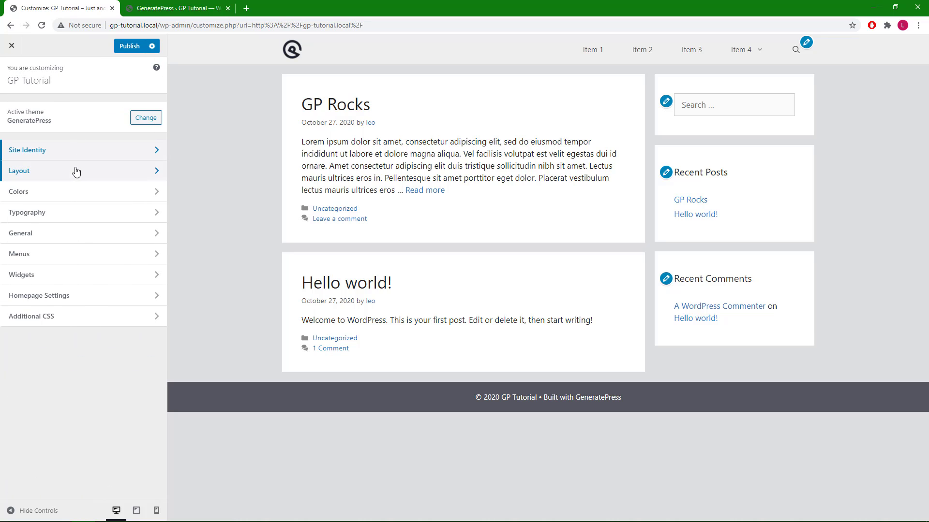
# - In Layout > Sticky Navigation, turn Sticky Navigation On and load the GP Rocks post in the preview
pyautogui.click(76, 176)
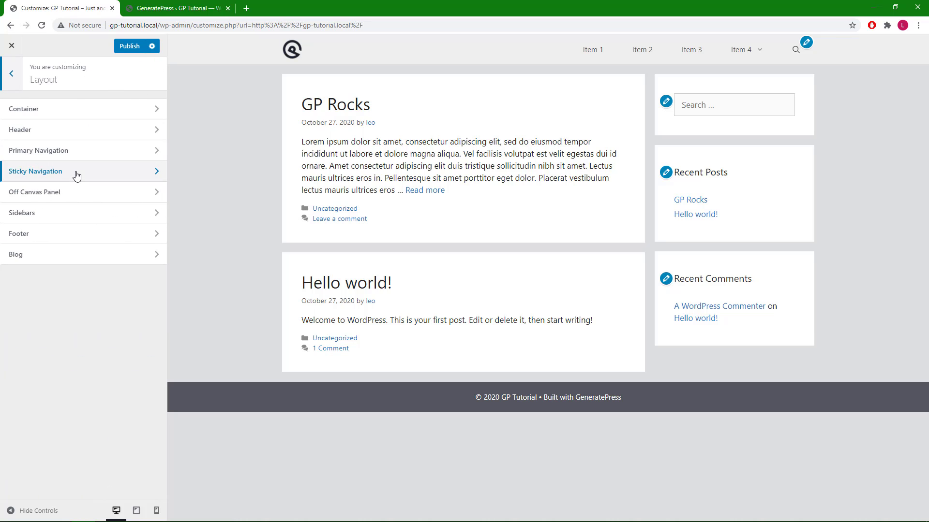
pyautogui.click(86, 176)
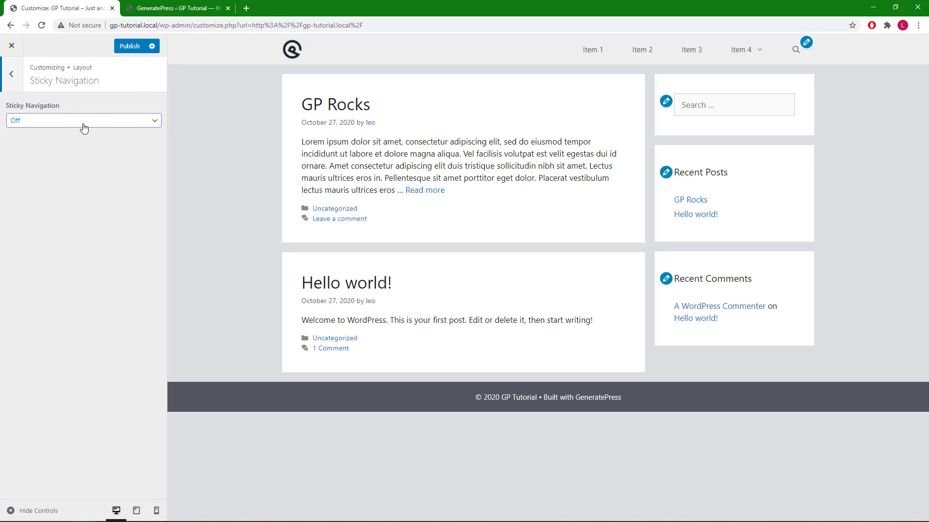
pyautogui.click(84, 122)
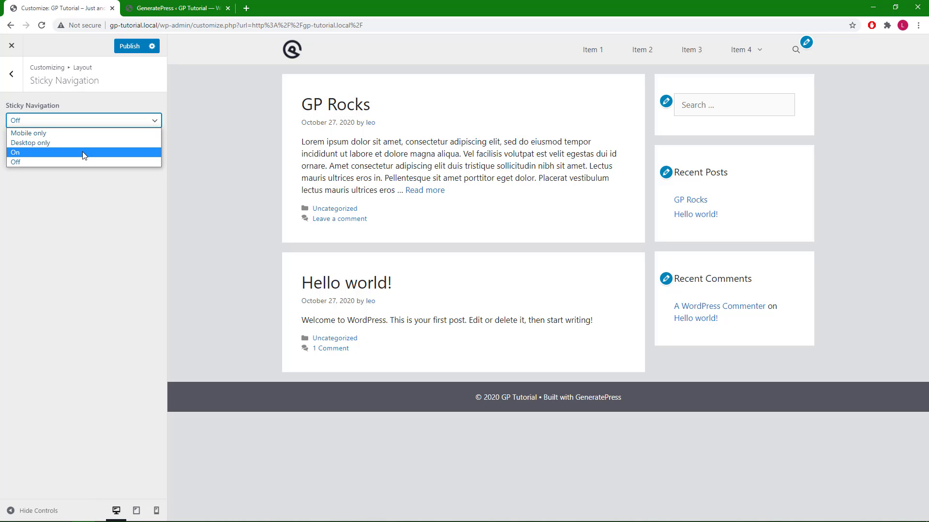
pyautogui.click(82, 153)
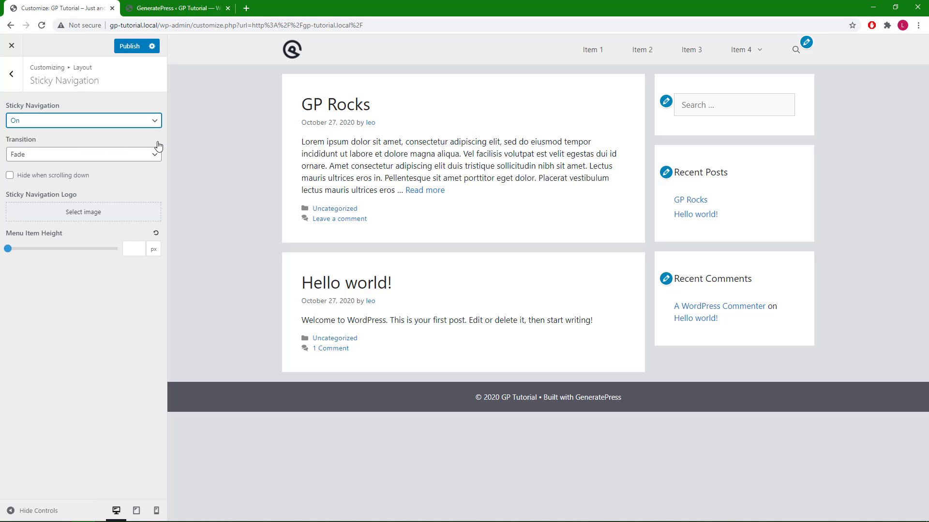
pyautogui.click(335, 110)
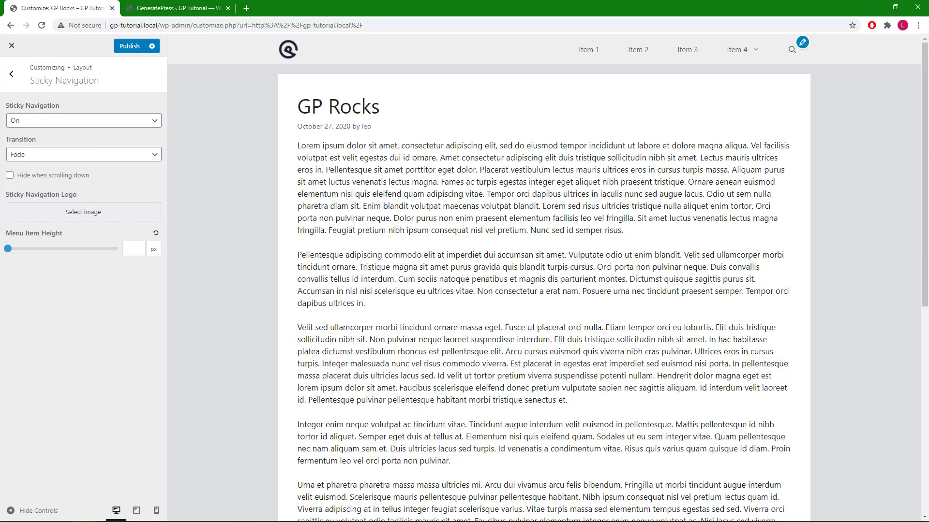
pyautogui.moveTo(926, 154)
pyautogui.mouseDown()
pyautogui.moveTo(926, 216)
pyautogui.moveTo(925, 146)
pyautogui.moveTo(926, 211)
pyautogui.moveTo(925, 155)
pyautogui.mouseUp()
# - Try the Slide sticky transition, then set Transition to None
pyautogui.click(92, 153)
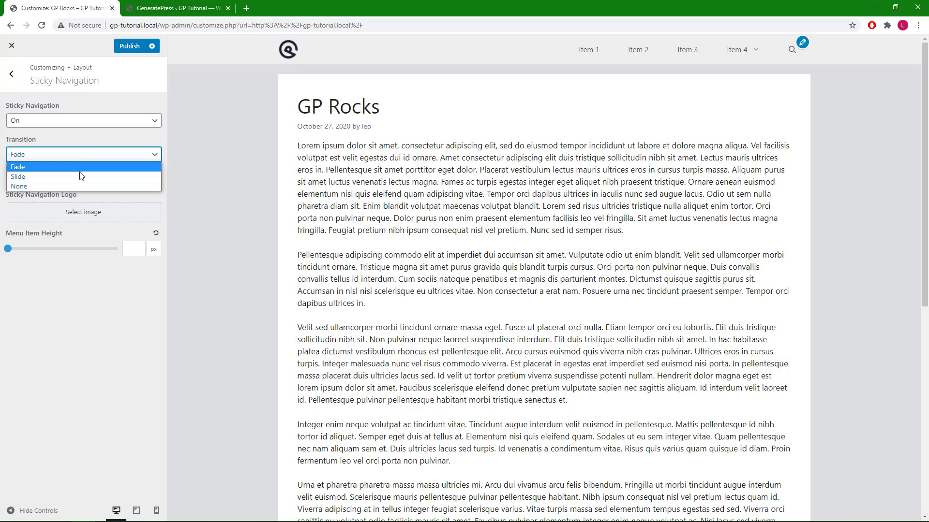
pyautogui.click(80, 176)
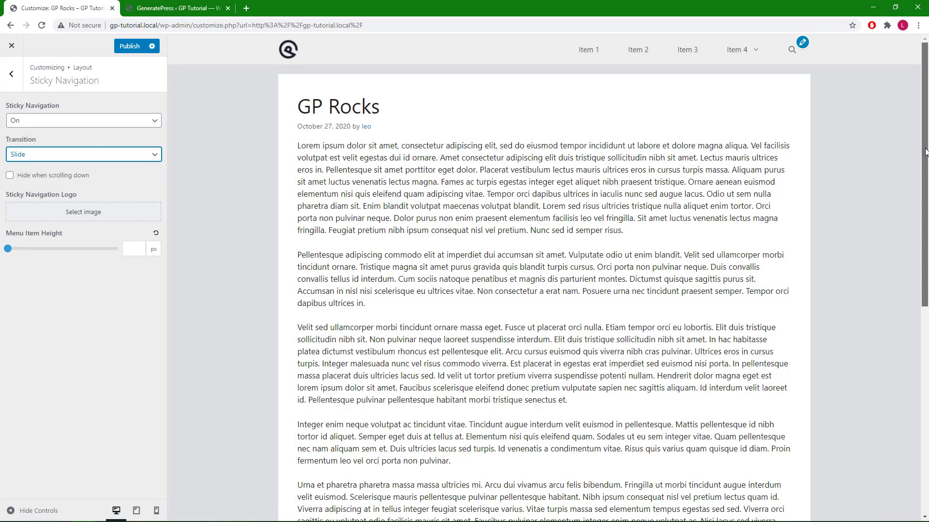
pyautogui.moveTo(921, 152)
pyautogui.mouseDown()
pyautogui.moveTo(926, 199)
pyautogui.moveTo(927, 140)
pyautogui.moveTo(927, 202)
pyautogui.moveTo(927, 151)
pyautogui.mouseUp()
pyautogui.click(78, 154)
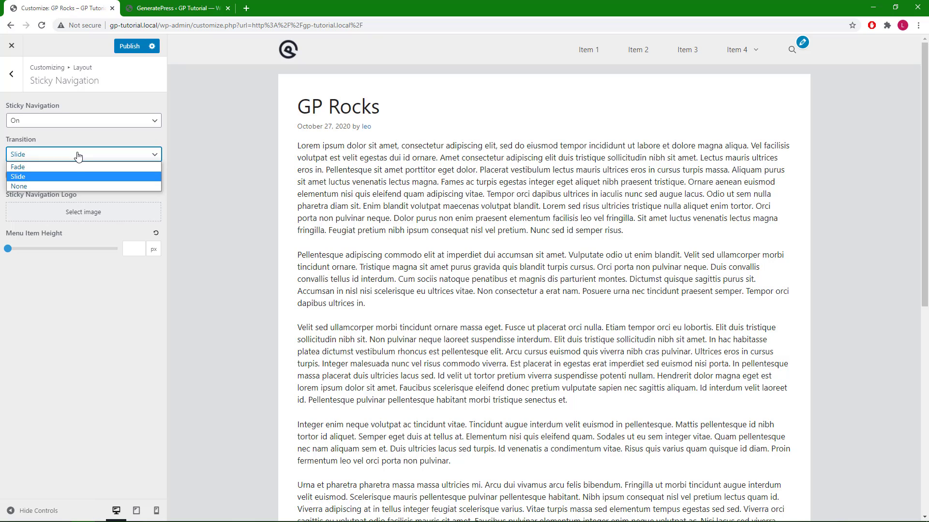
pyautogui.click(70, 186)
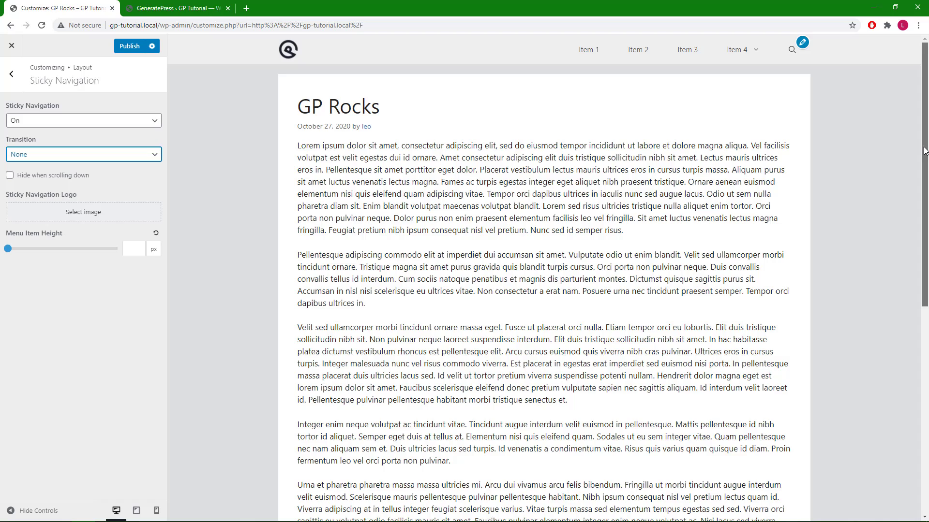
pyautogui.scroll(-2, 924, 151)
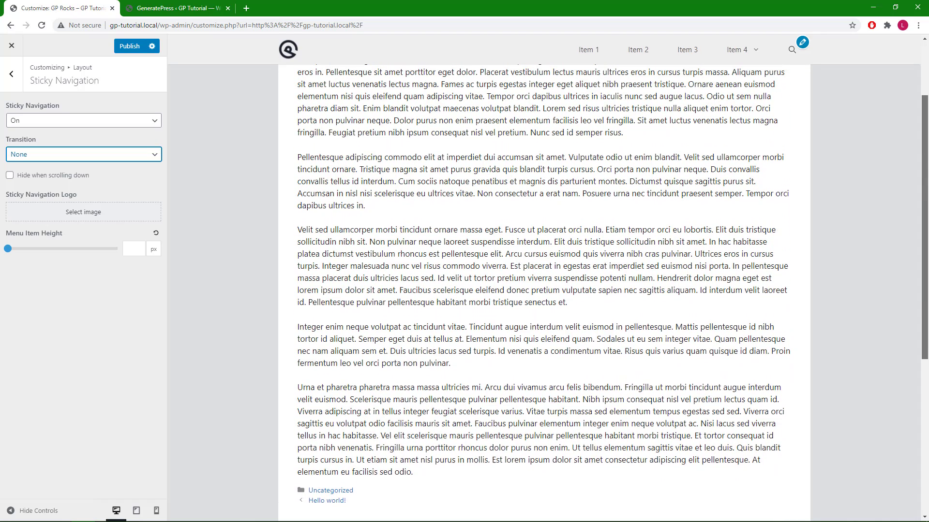
pyautogui.scroll(2, 925, 151)
pyautogui.moveTo(924, 152)
pyautogui.mouseDown()
pyautogui.moveTo(926, 218)
pyautogui.moveTo(926, 151)
pyautogui.mouseUp()
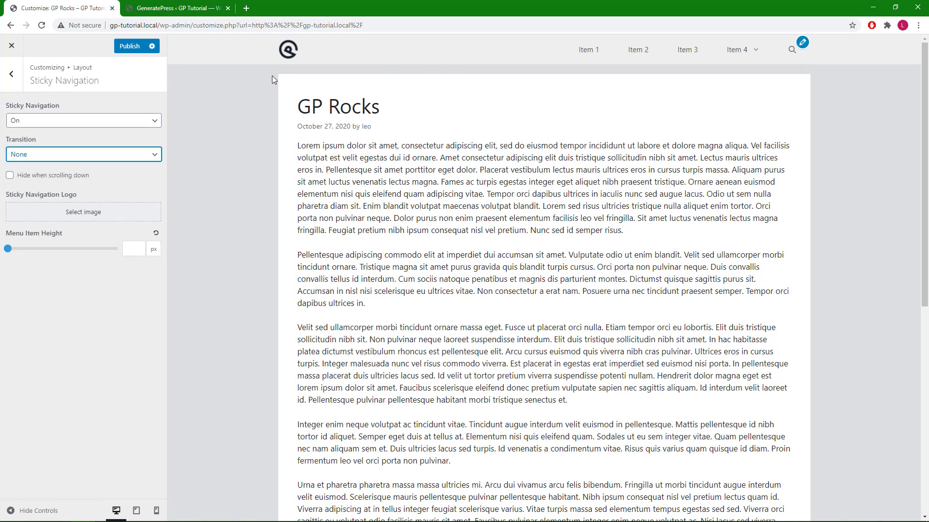
# - Test 'Hide when scrolling down' and leave it unticked so the bar stays pinned
pyautogui.click(62, 179)
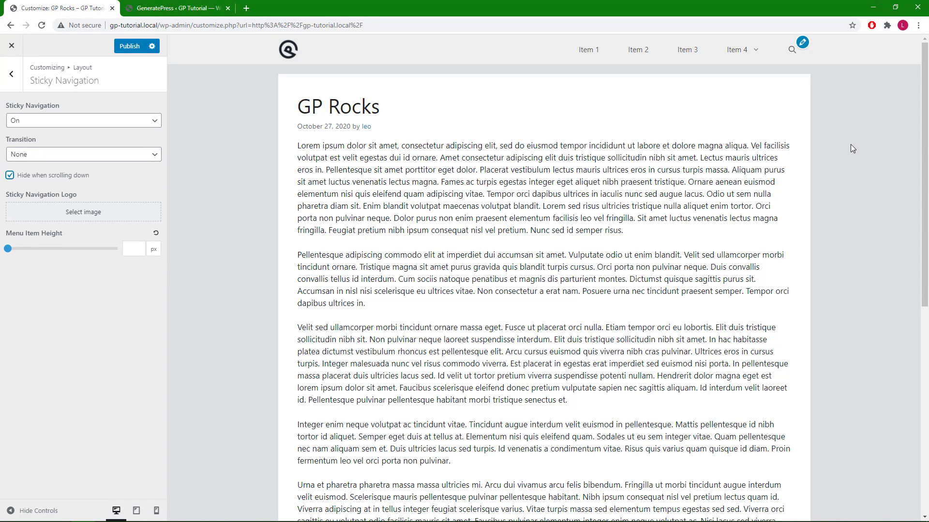
pyautogui.moveTo(924, 143)
pyautogui.mouseDown()
pyautogui.moveTo(919, 259)
pyautogui.moveTo(924, 134)
pyautogui.mouseUp()
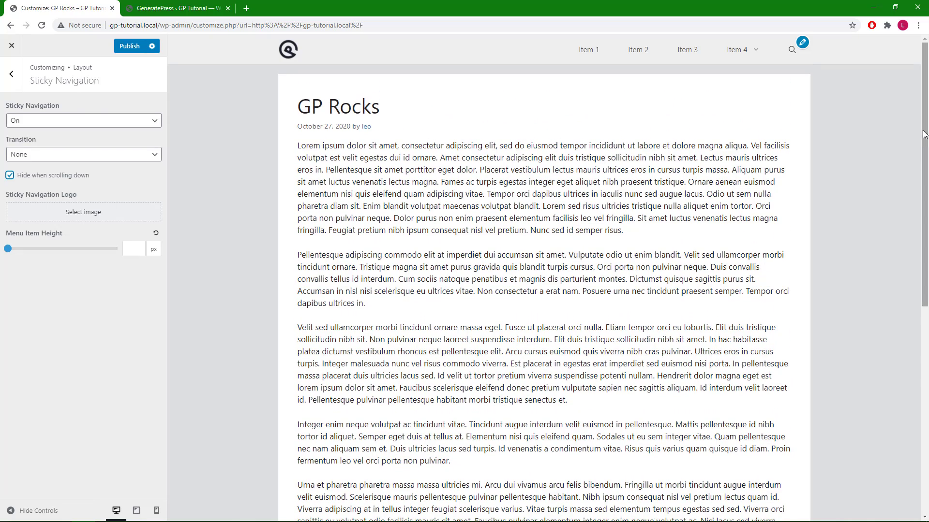
pyautogui.click(37, 179)
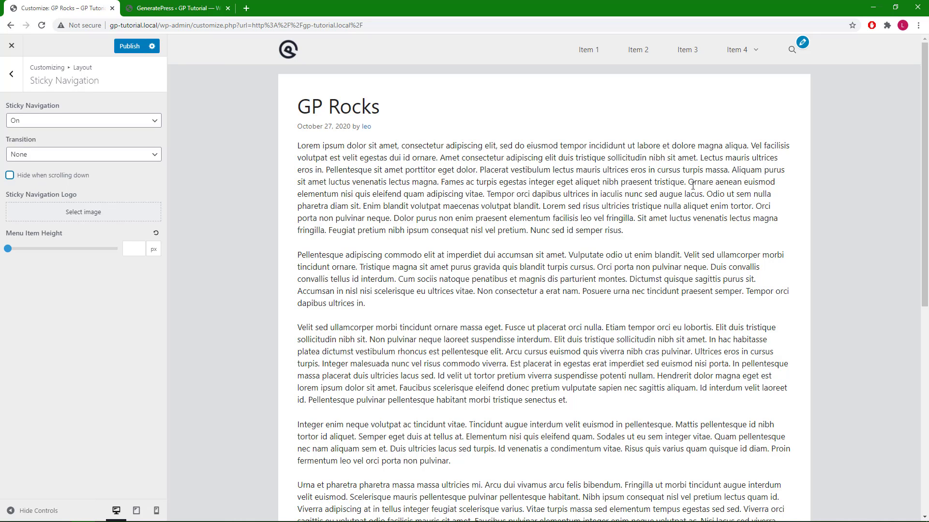
pyautogui.scroll(-2, 599, 125)
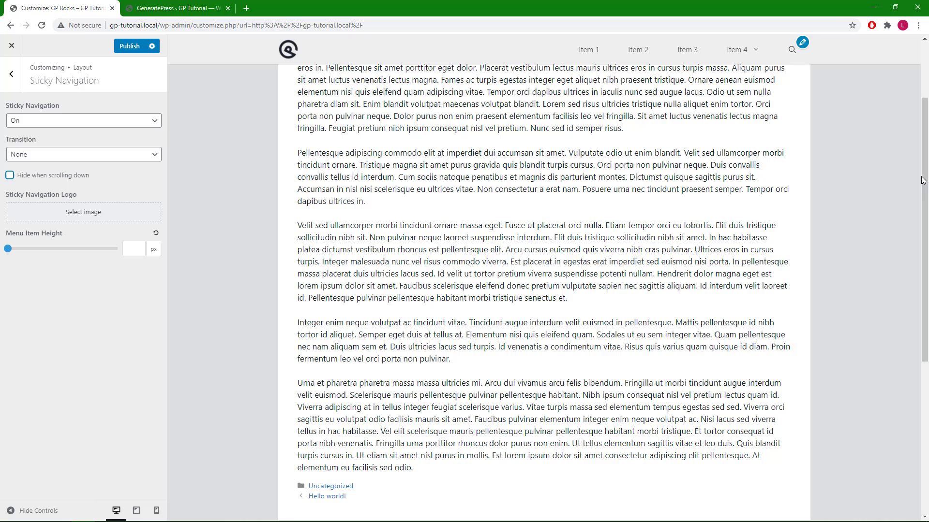
pyautogui.moveTo(922, 180); pyautogui.dragTo(705, 116)
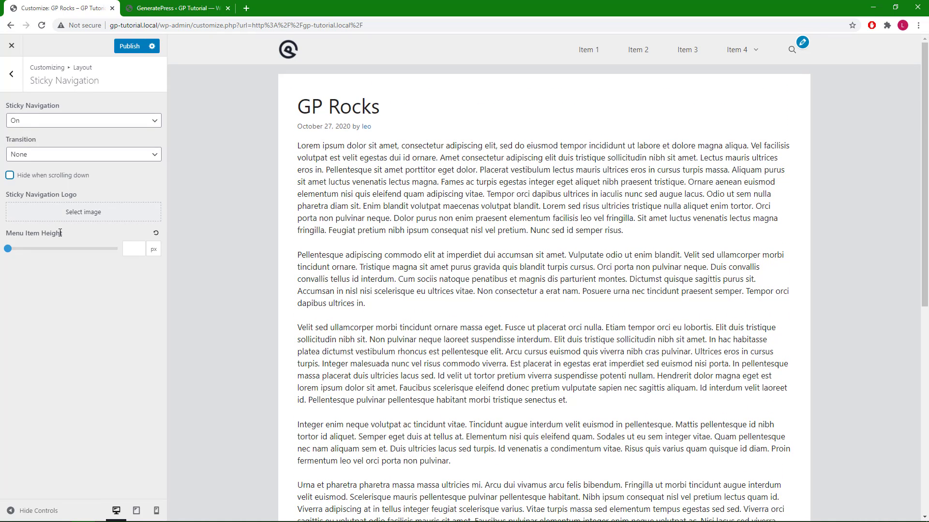
# - Peek at Primary Navigation, then set Sticky Navigation's Menu Item Height to 50 px
pyautogui.click(11, 73)
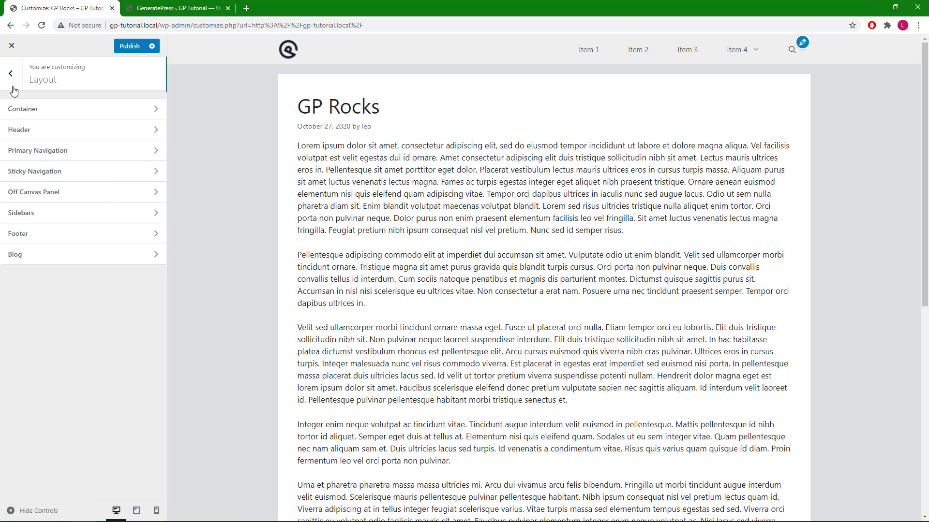
pyautogui.click(35, 151)
pyautogui.moveTo(163, 185); pyautogui.dragTo(164, 302)
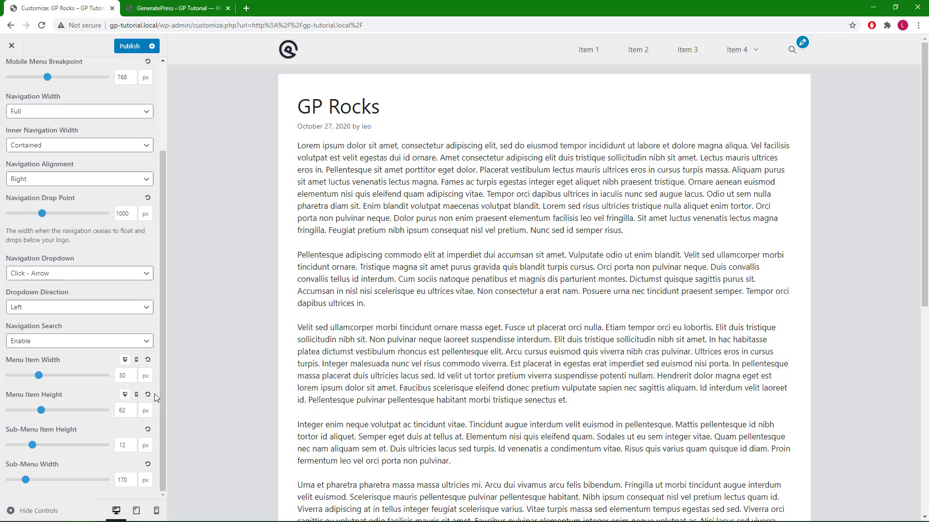
pyautogui.moveTo(163, 391); pyautogui.dragTo(152, 280)
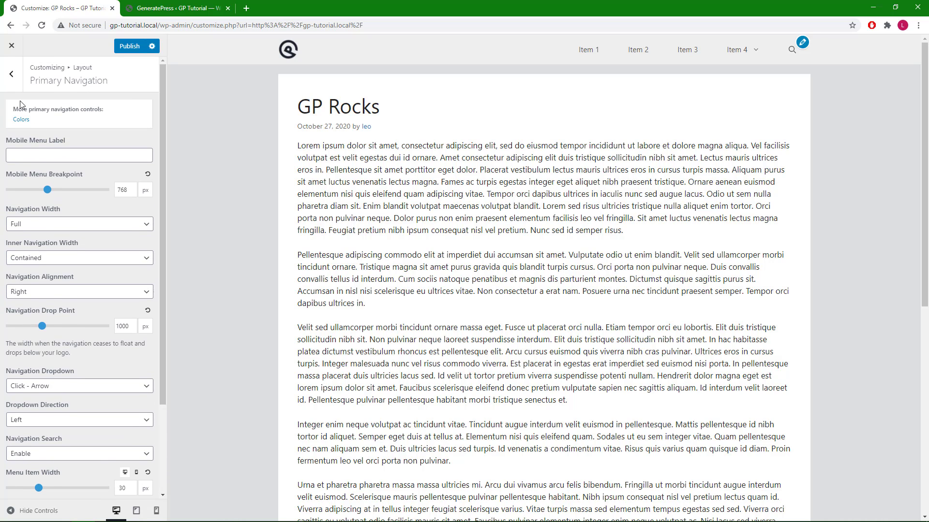
pyautogui.click(11, 73)
pyautogui.click(54, 175)
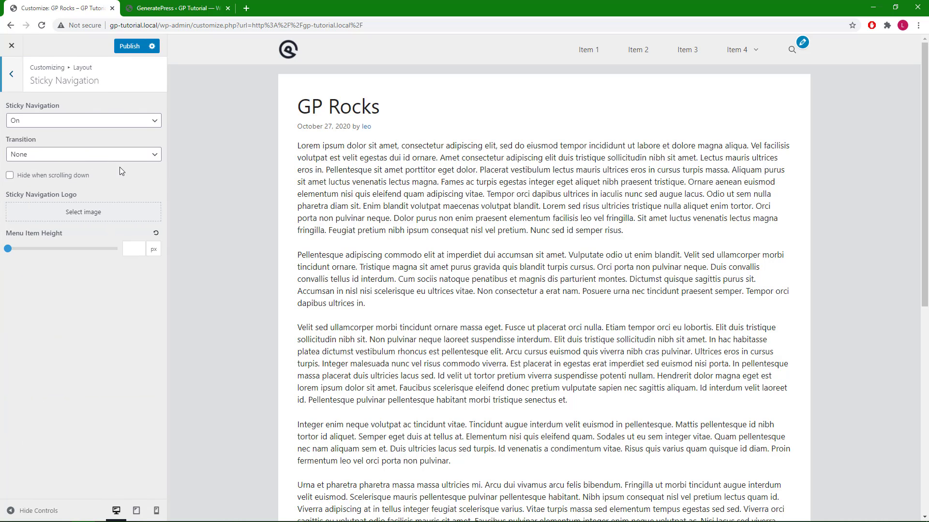
pyautogui.click(132, 246)
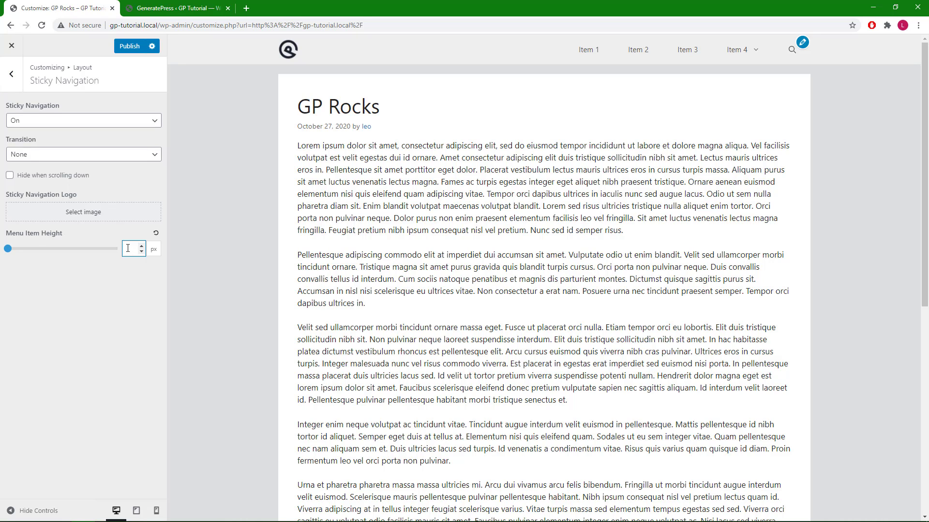
pyautogui.write('50')
pyautogui.moveTo(924, 136)
pyautogui.mouseDown()
pyautogui.moveTo(925, 189)
pyautogui.moveTo(926, 122)
pyautogui.moveTo(926, 181)
pyautogui.mouseUp()
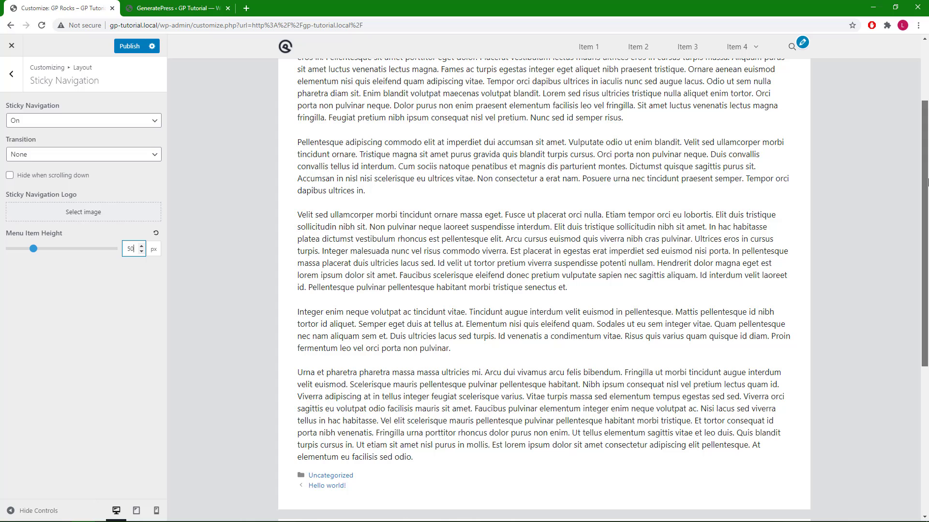
pyautogui.moveTo(927, 182); pyautogui.dragTo(926, 121)
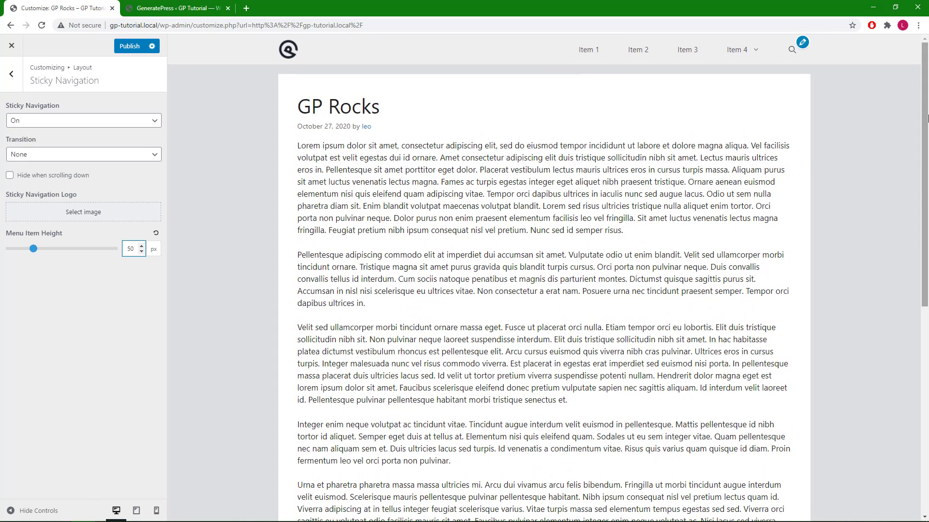
# - In Layout > Off Canvas Panel, enable the off canvas panel for Mobile only
pyautogui.click(13, 78)
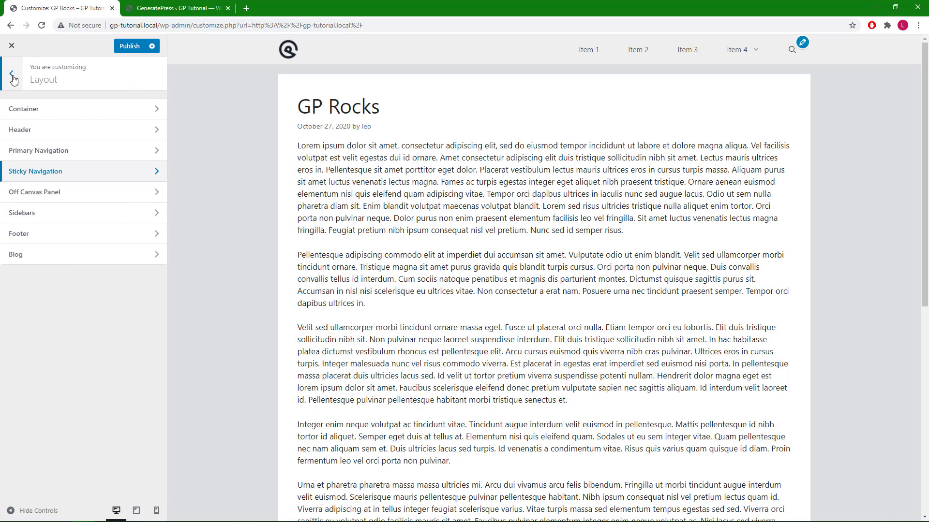
pyautogui.click(67, 197)
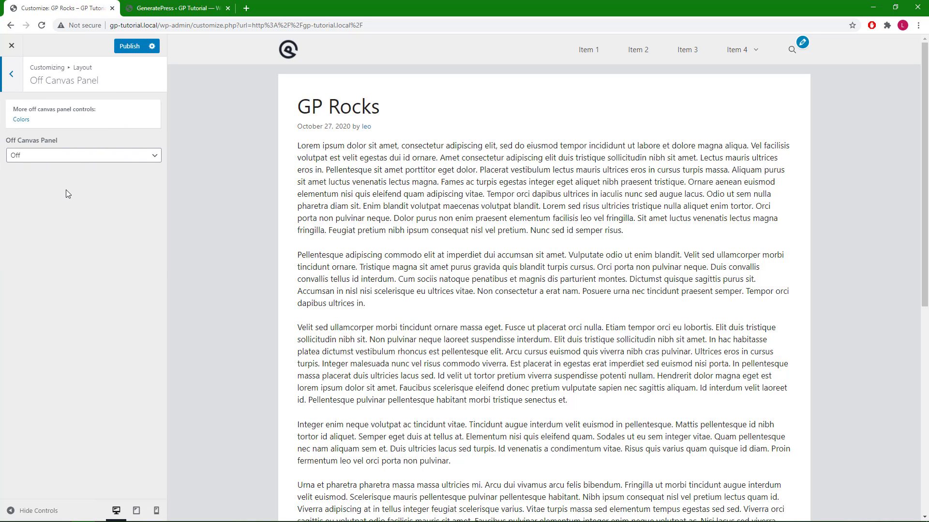
pyautogui.click(70, 165)
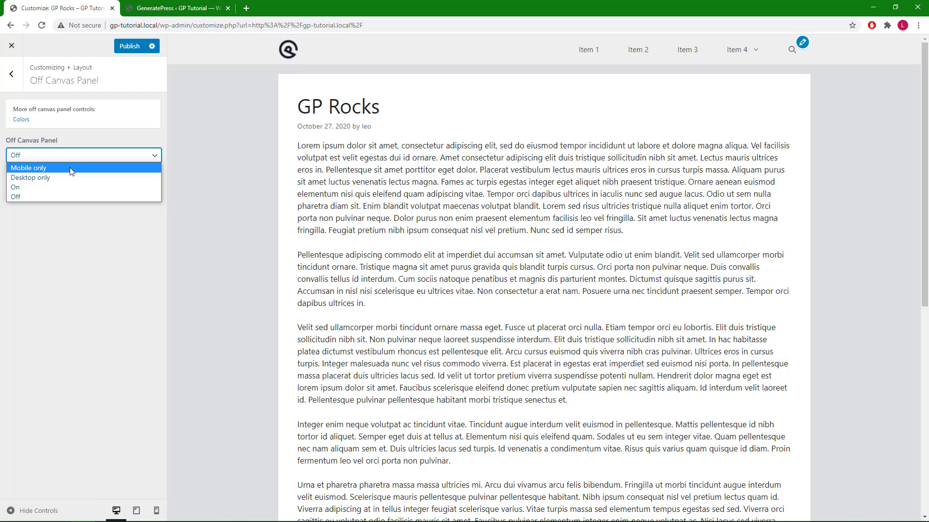
pyautogui.click(70, 168)
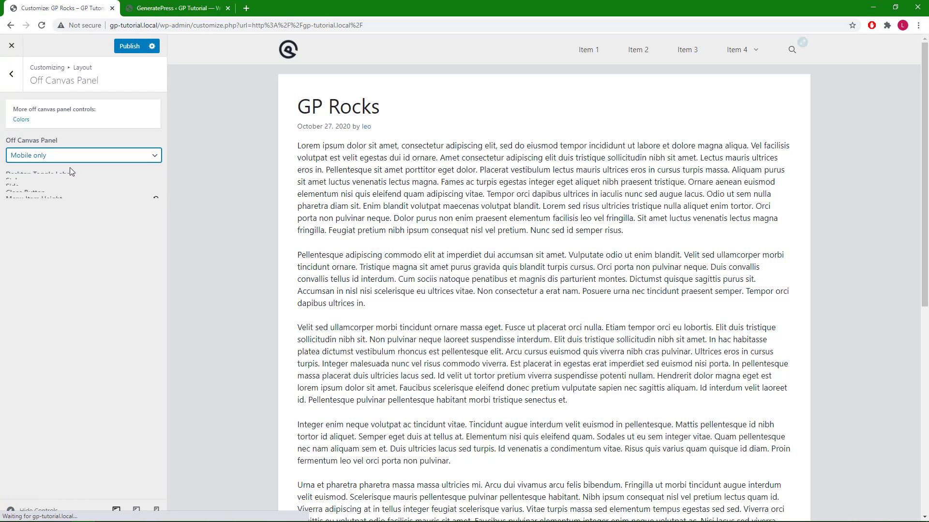
# - Test the off-canvas menu in the mobile-width preview by opening and closing it
pyautogui.click(158, 507)
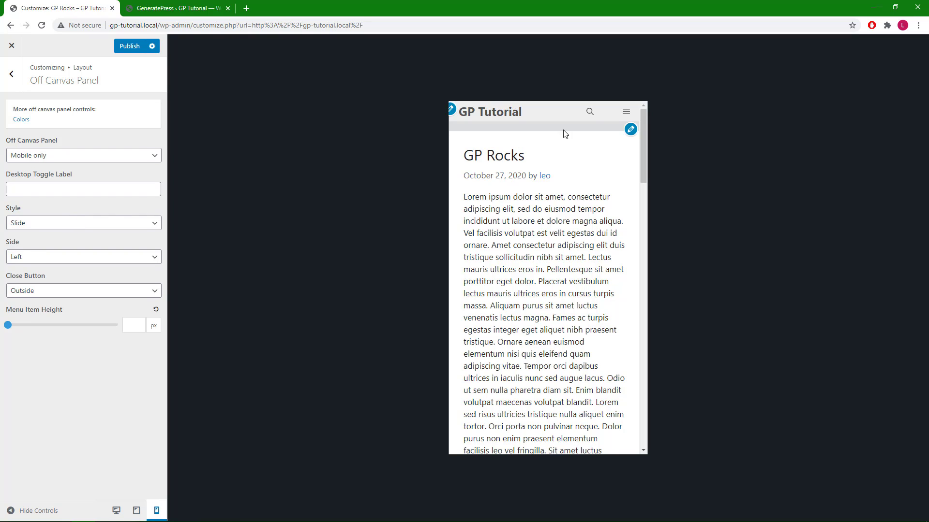
pyautogui.click(626, 114)
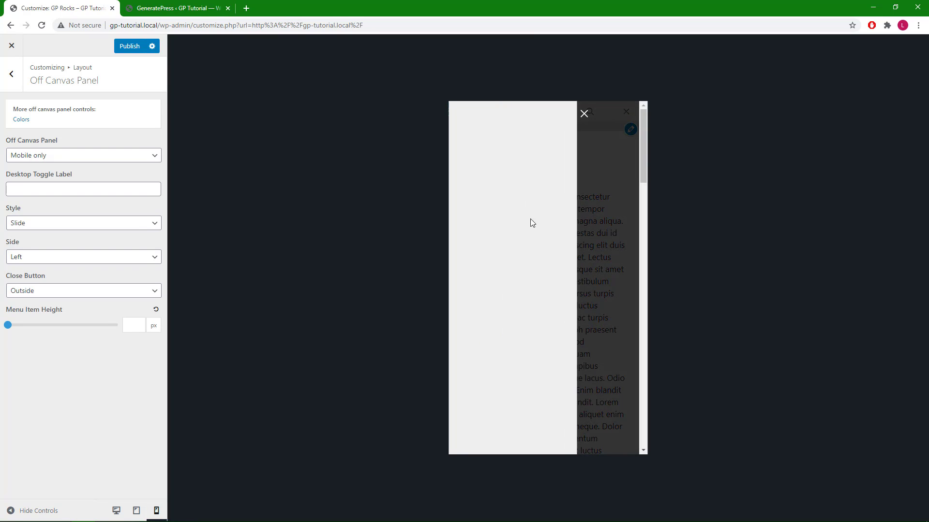
pyautogui.click(584, 114)
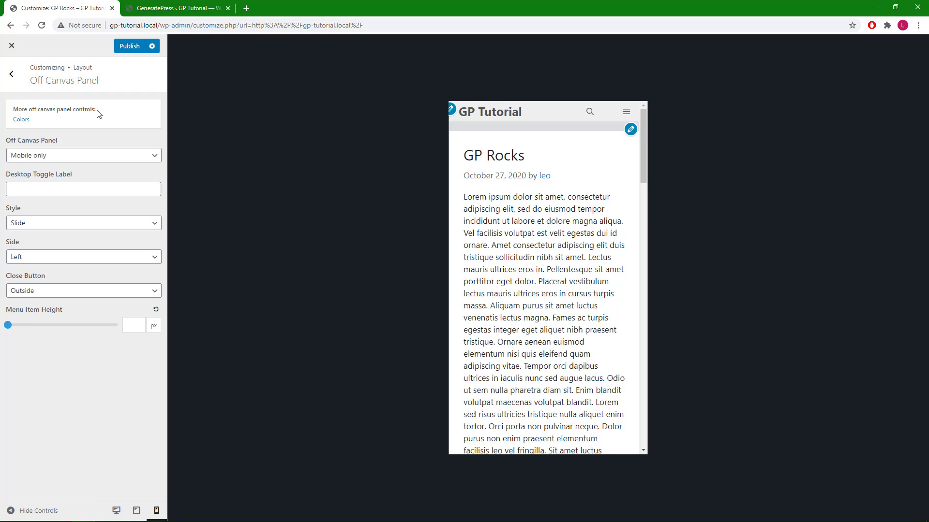
# - In Menus > Primary, also assign the Primary menu to the Off Canvas Menu location
pyautogui.click(17, 86)
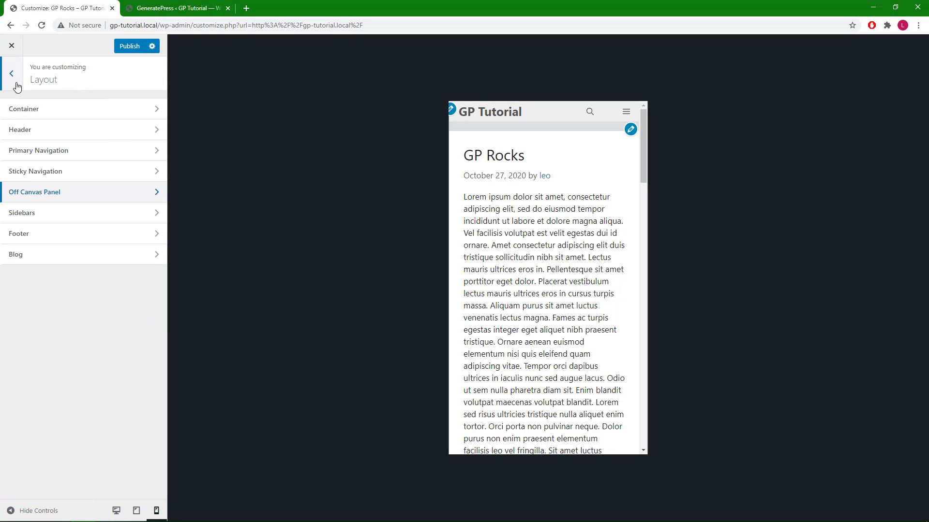
pyautogui.click(16, 85)
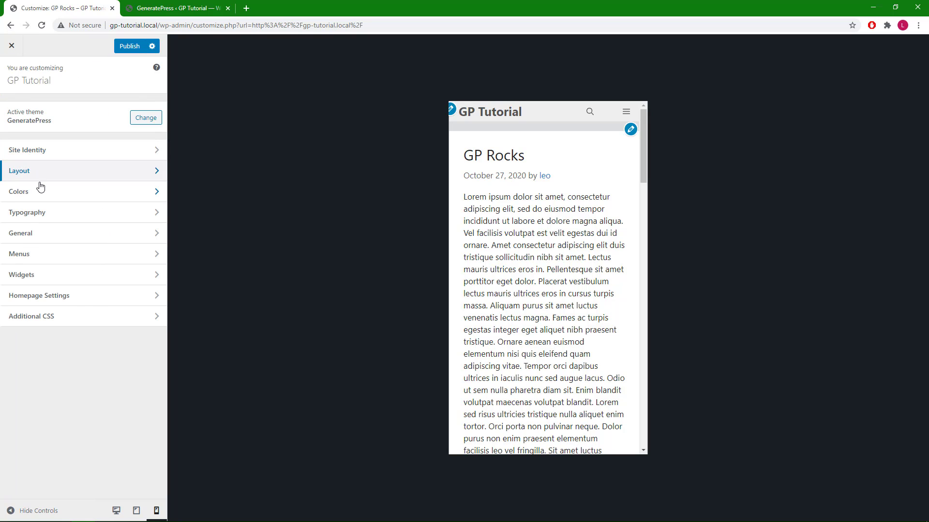
pyautogui.click(48, 258)
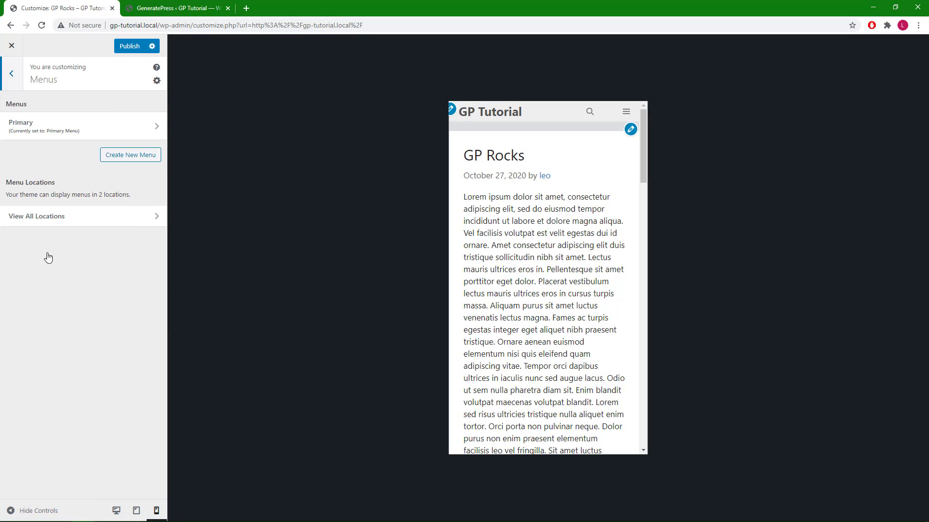
pyautogui.click(54, 134)
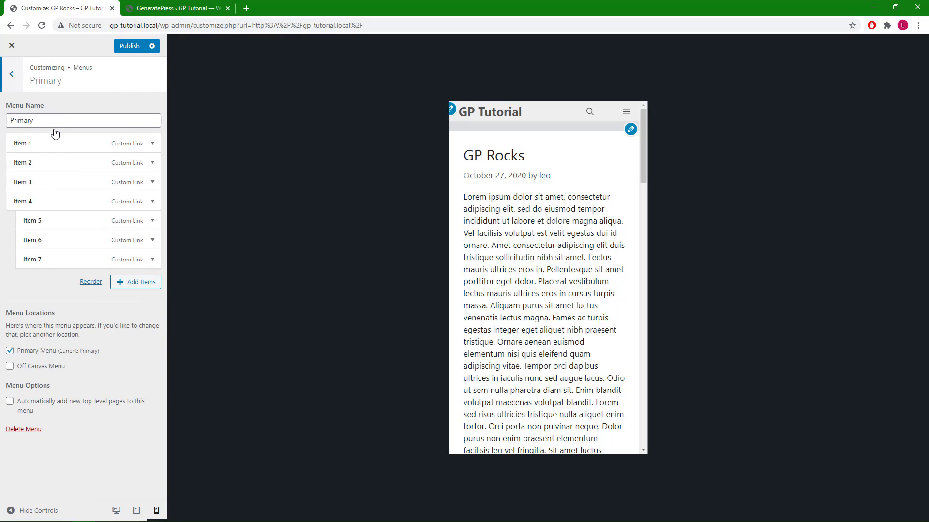
pyautogui.click(49, 367)
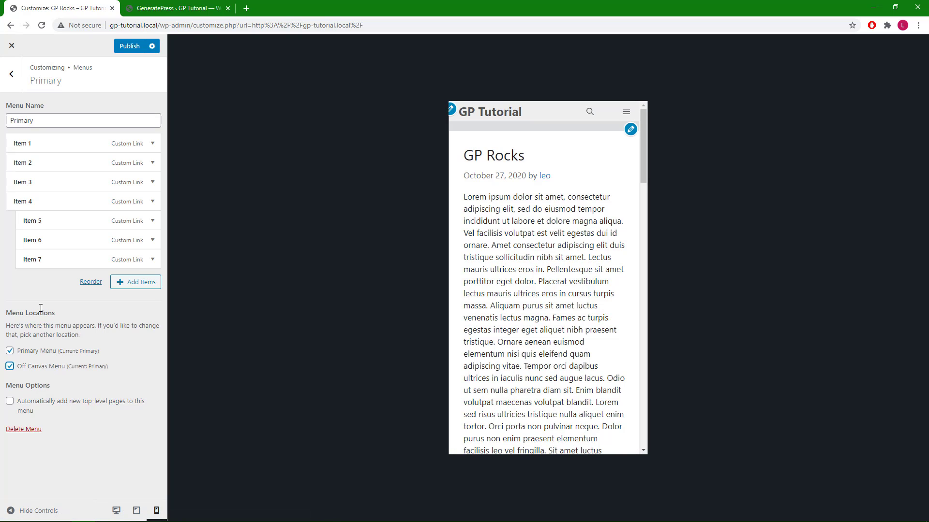
pyautogui.click(11, 83)
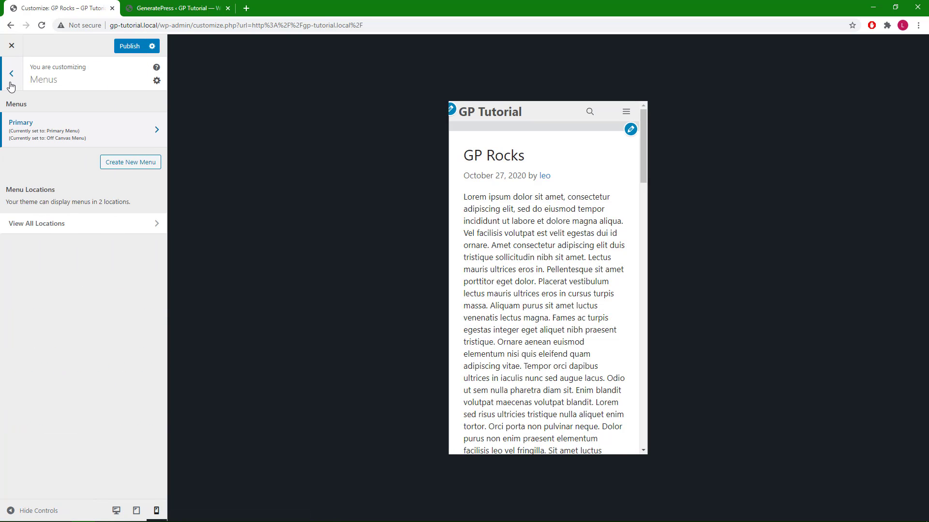
pyautogui.click(11, 83)
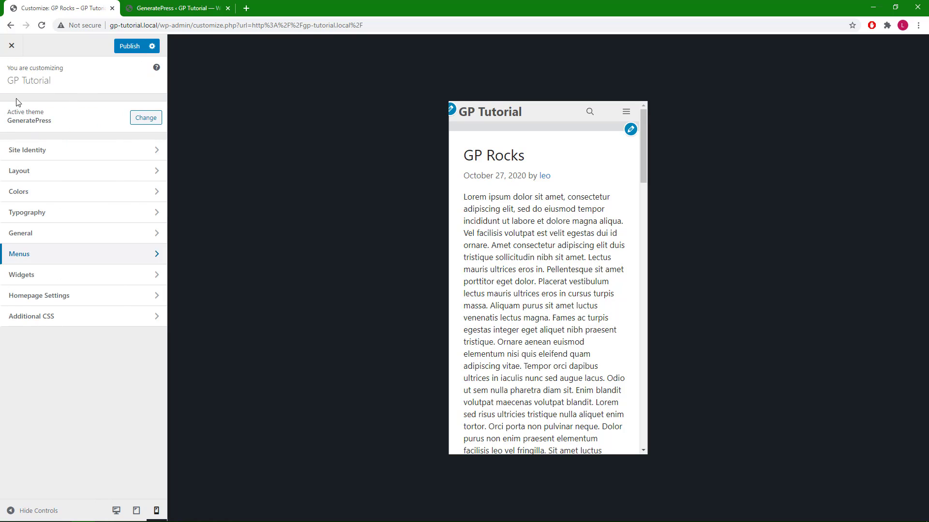
# - In Off Canvas Panel, set Side to Right and check the panel sliding from the right in the preview
pyautogui.click(48, 175)
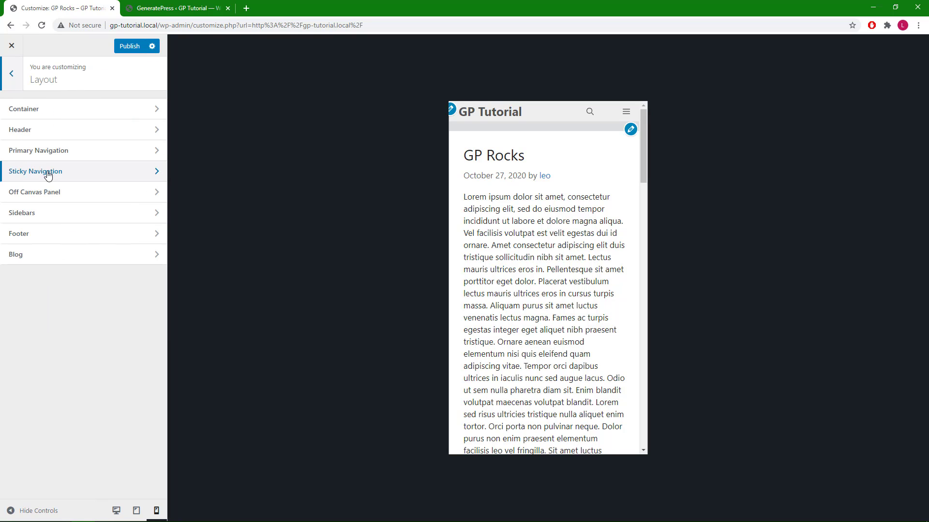
pyautogui.click(53, 194)
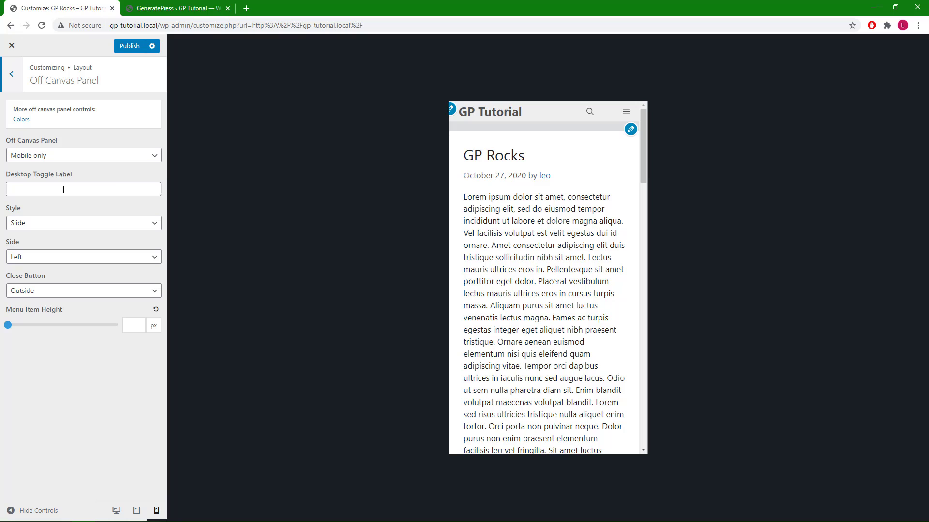
pyautogui.click(626, 112)
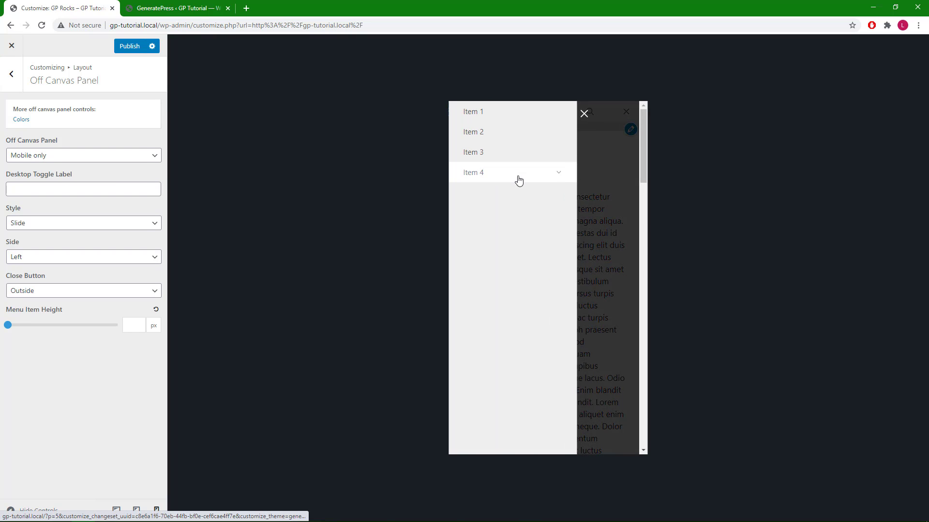
pyautogui.click(582, 114)
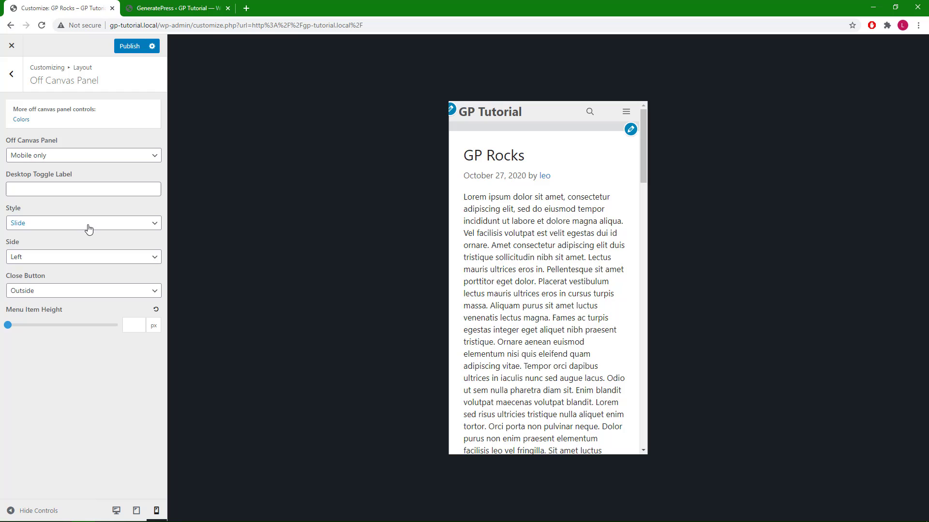
pyautogui.click(81, 257)
pyautogui.click(79, 279)
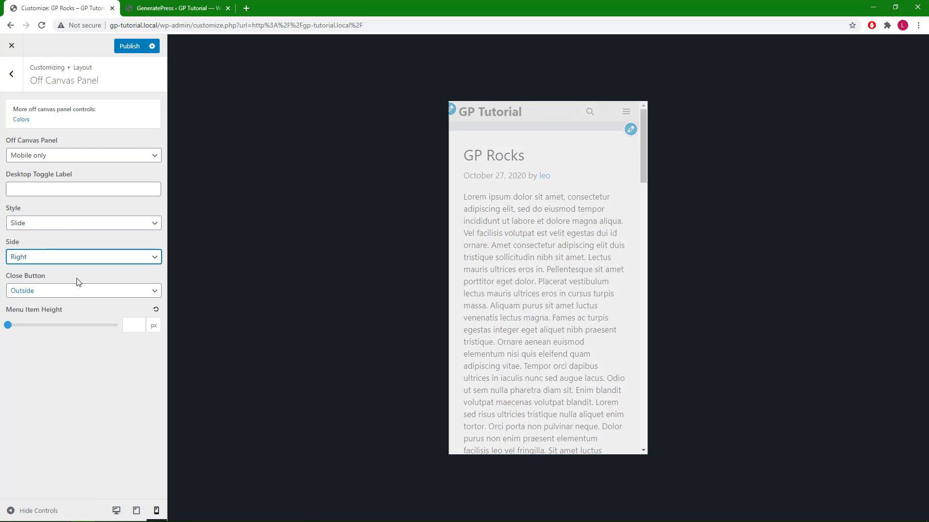
pyautogui.click(626, 112)
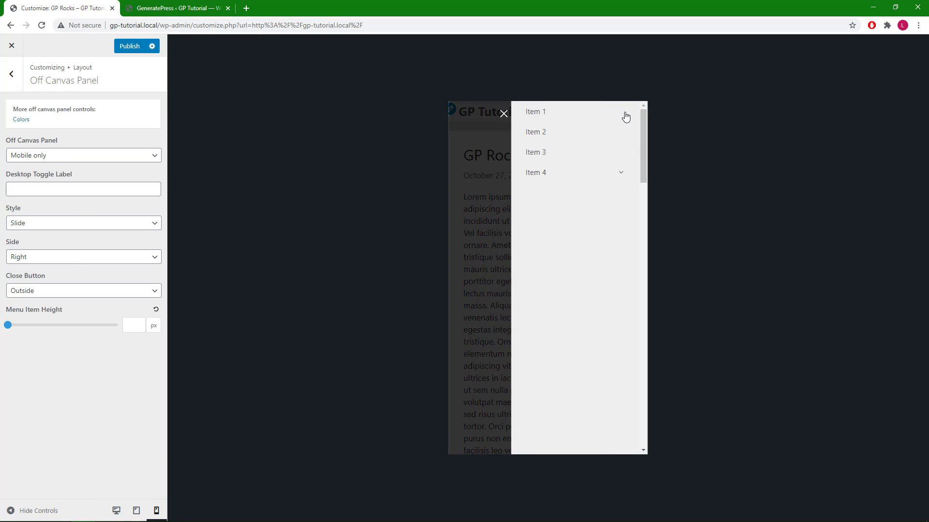
pyautogui.click(502, 114)
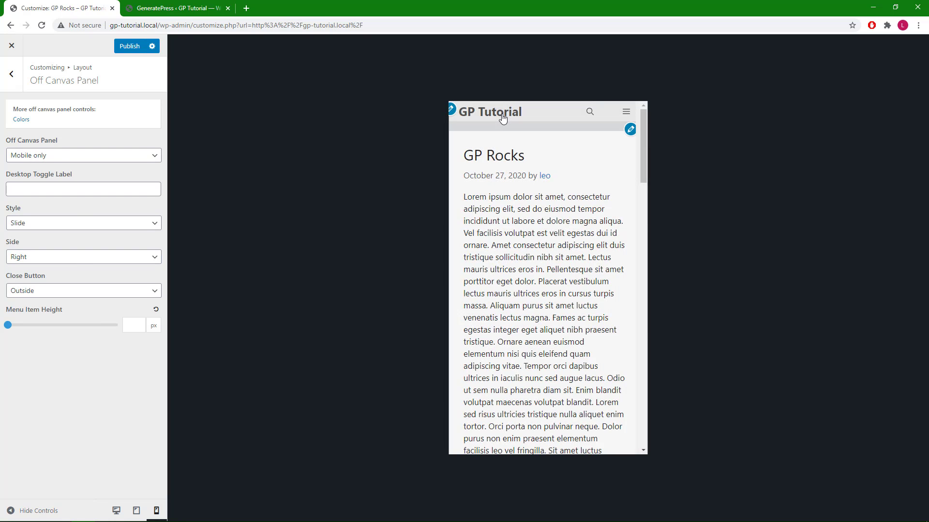
# - Try Close Button Inside, then set it back to Outside and verify in the preview
pyautogui.click(69, 293)
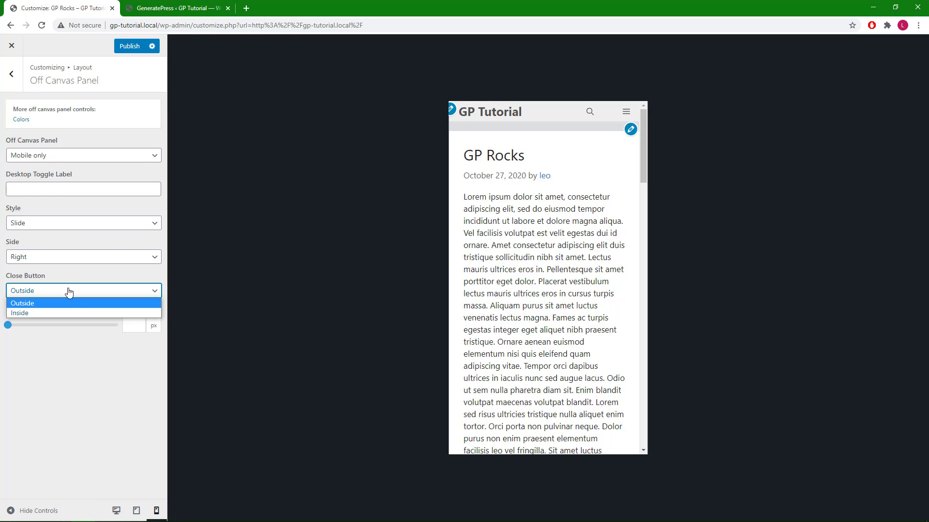
pyautogui.click(65, 312)
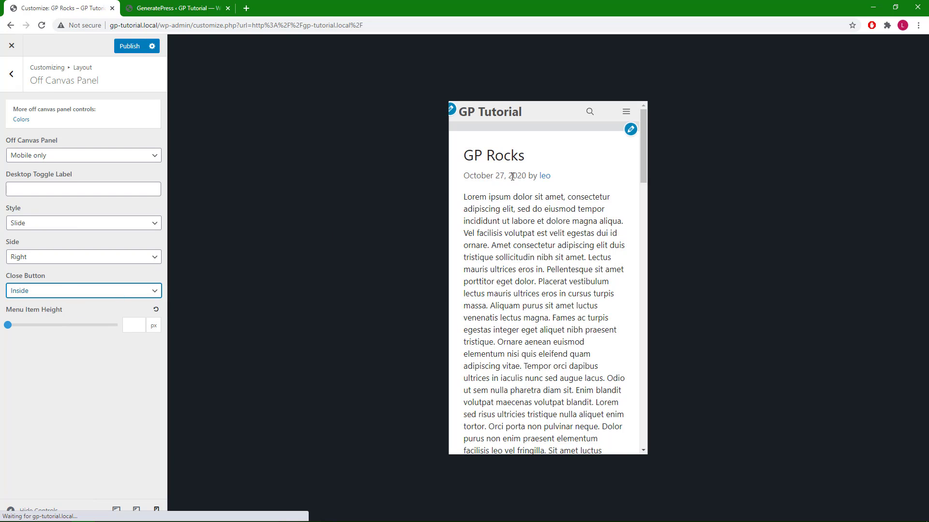
pyautogui.click(625, 115)
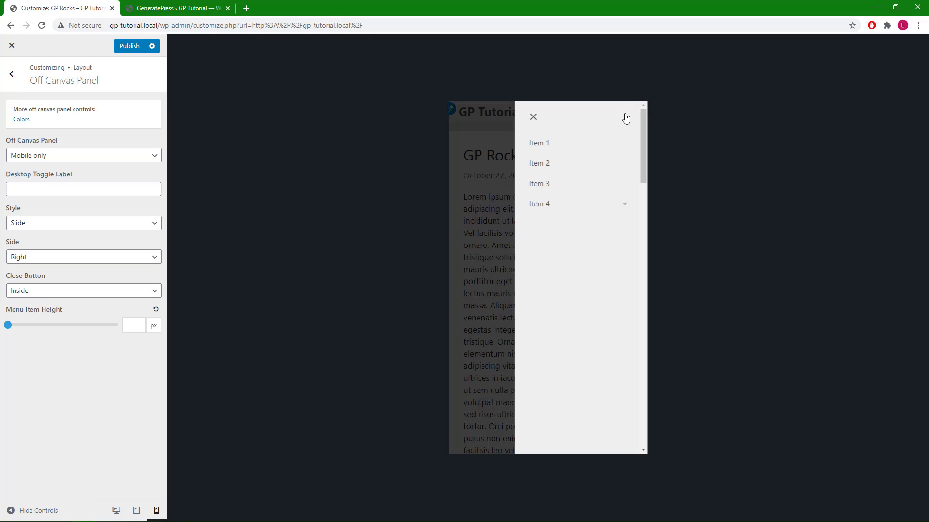
pyautogui.click(530, 120)
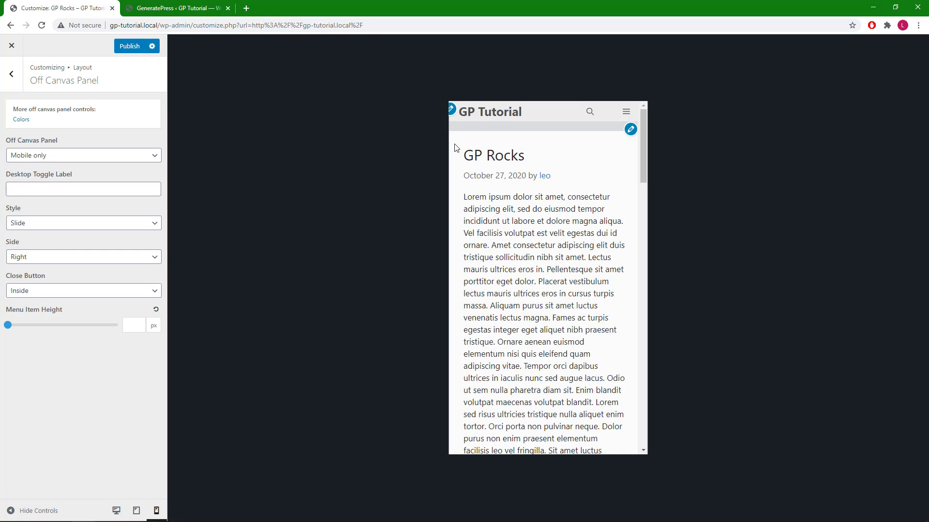
pyautogui.click(97, 291)
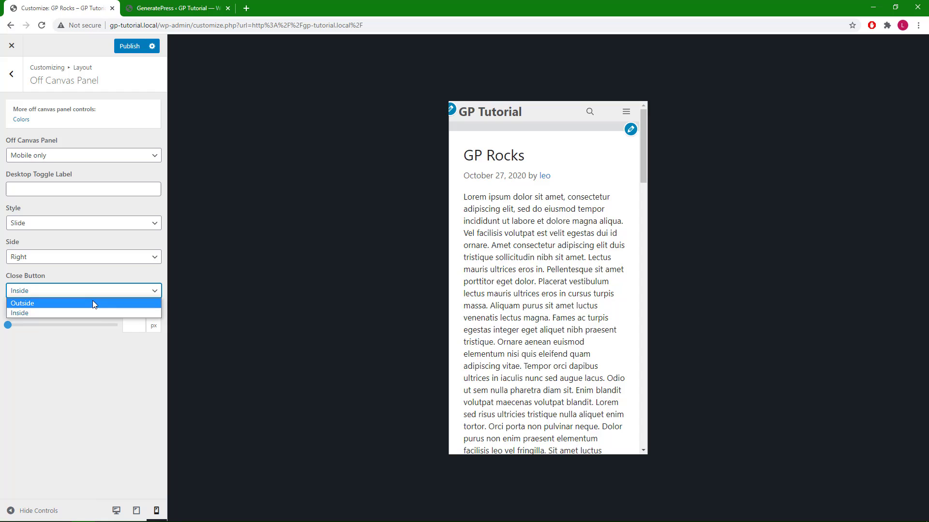
pyautogui.click(95, 302)
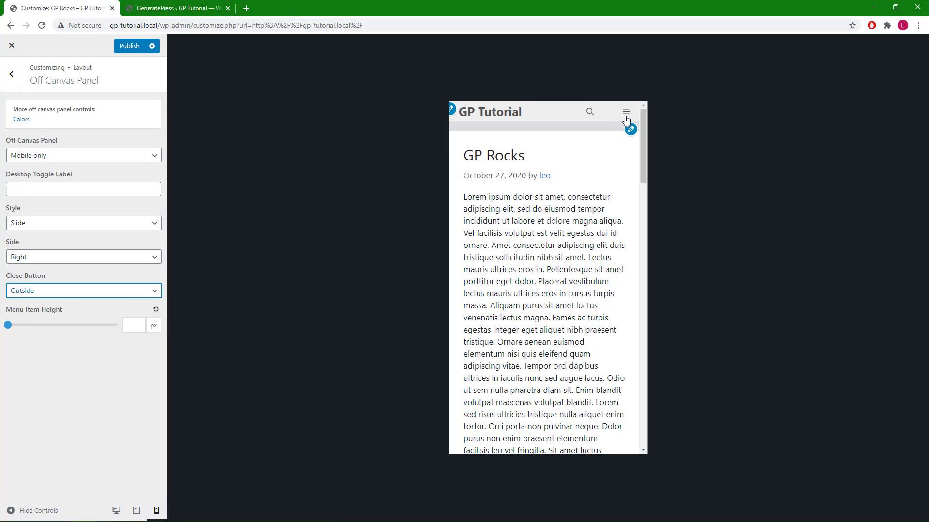
pyautogui.click(625, 114)
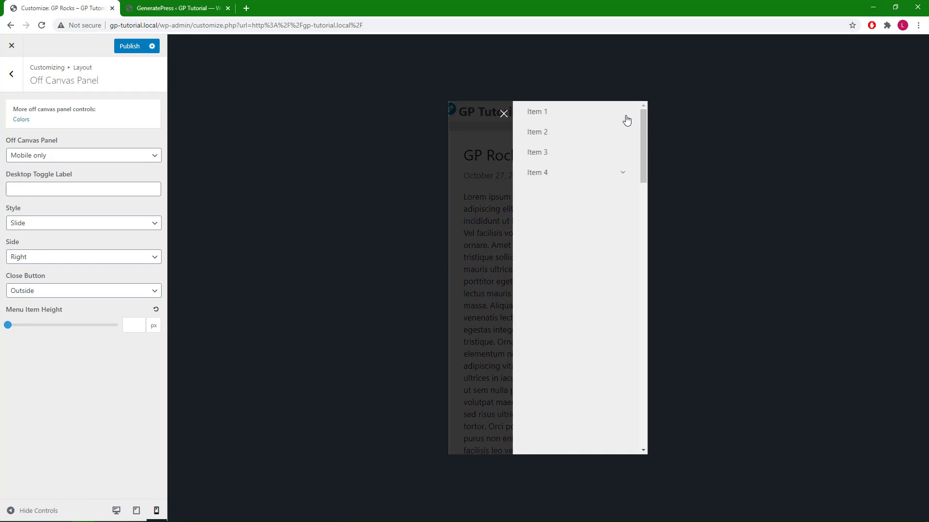
pyautogui.click(504, 114)
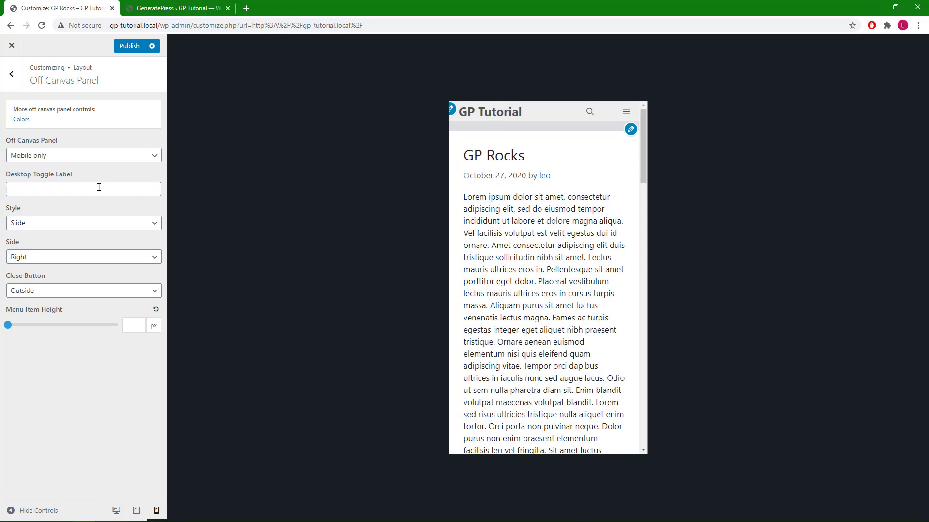
# - Switch the Off Canvas Panel style to Overlay and preview the full-screen menu
pyautogui.click(95, 223)
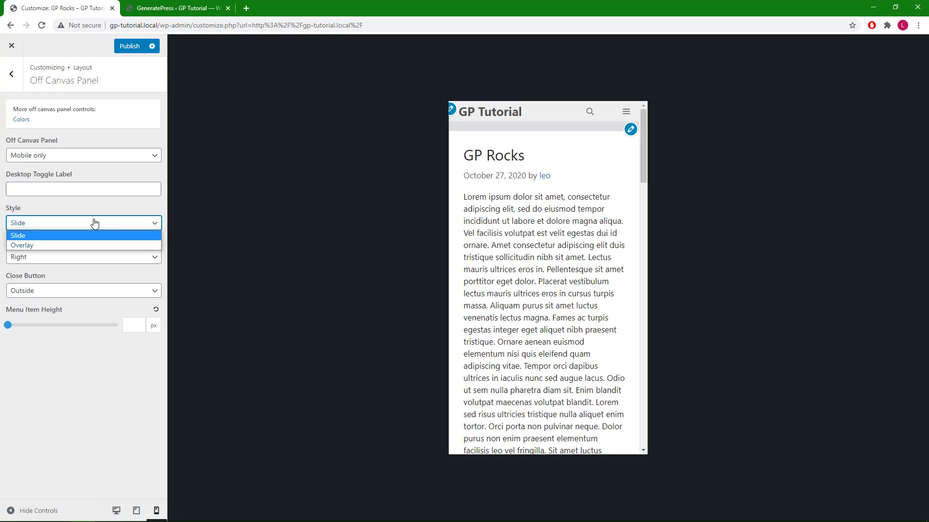
pyautogui.click(87, 245)
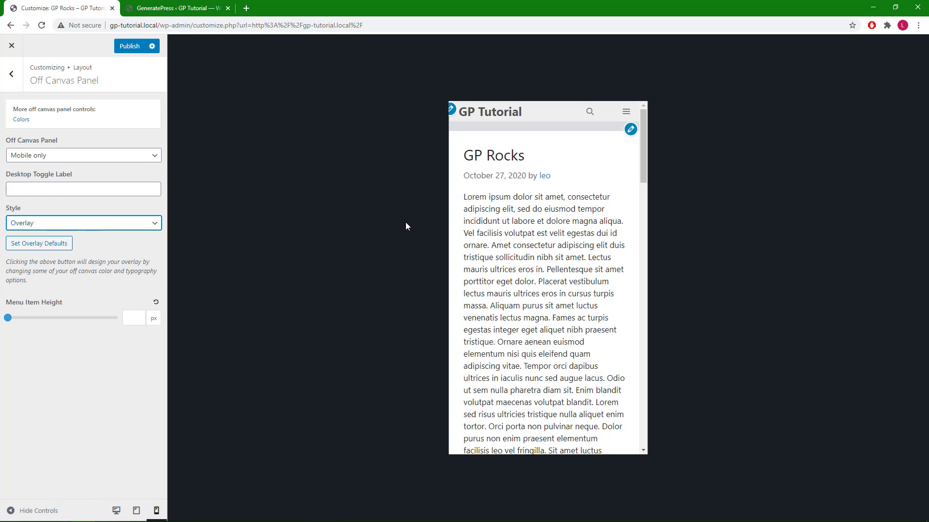
pyautogui.click(625, 112)
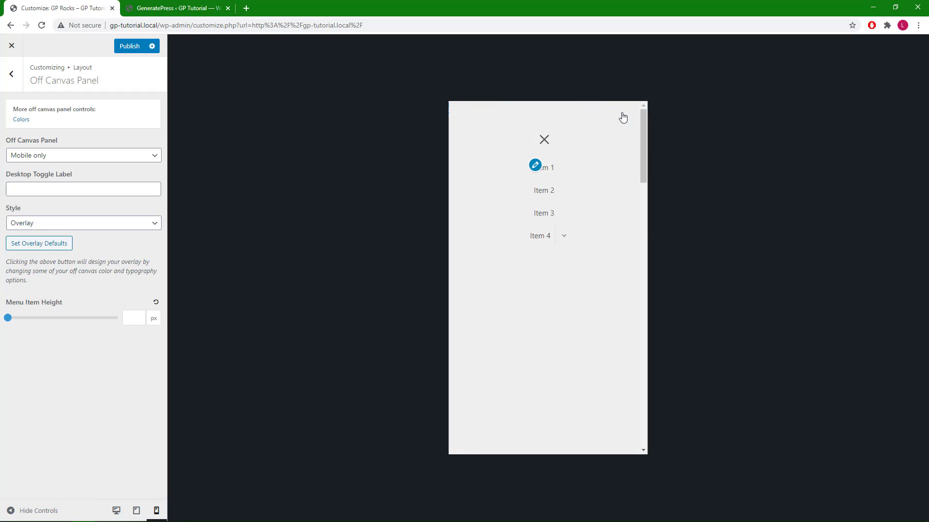
pyautogui.click(546, 147)
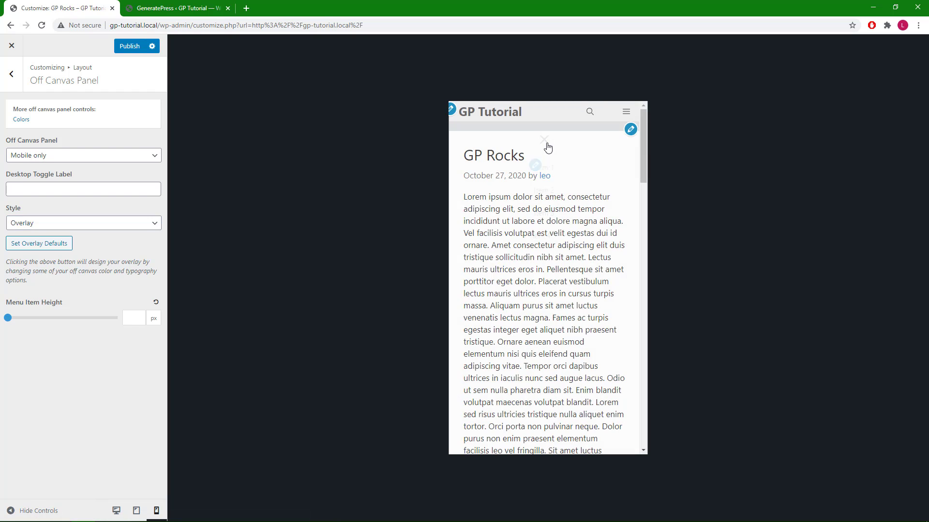
pyautogui.click(626, 112)
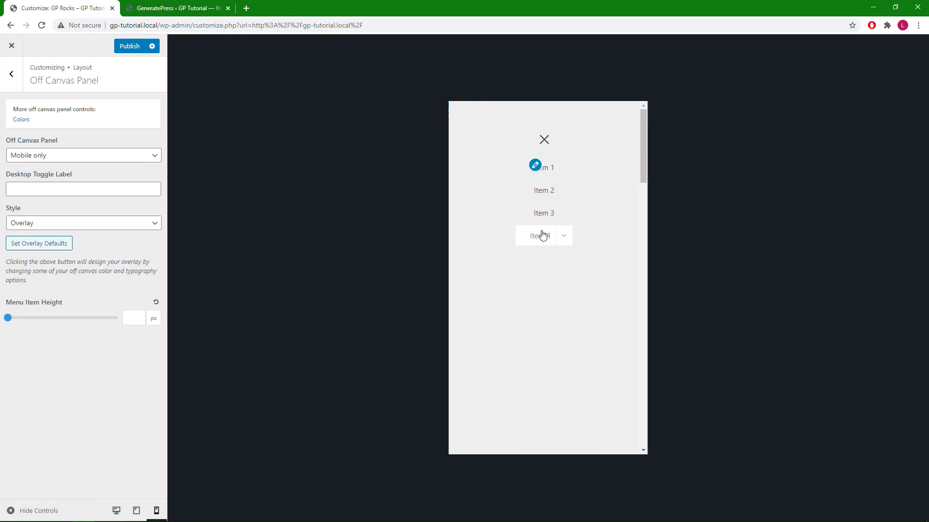
pyautogui.click(546, 142)
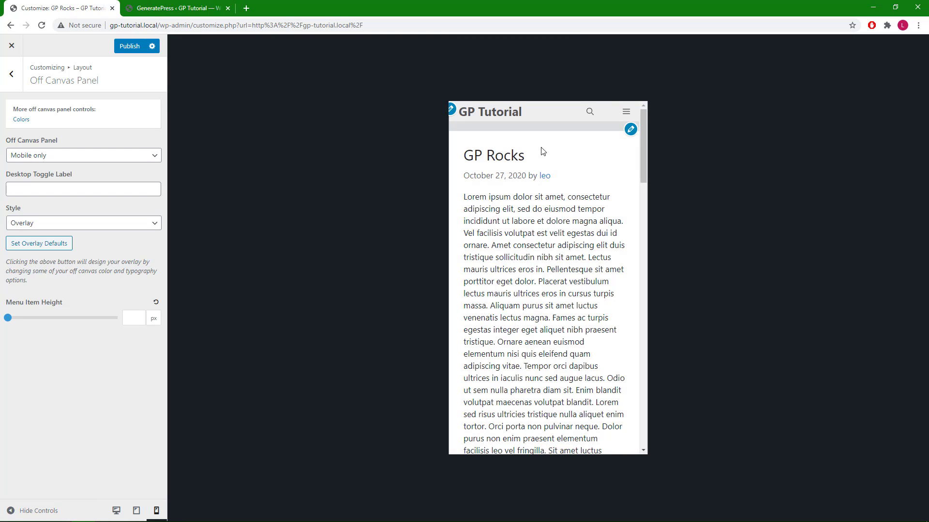
# - Apply the recommended overlay design defaults and check the dark overlay showing Items 1–4
pyautogui.click(58, 246)
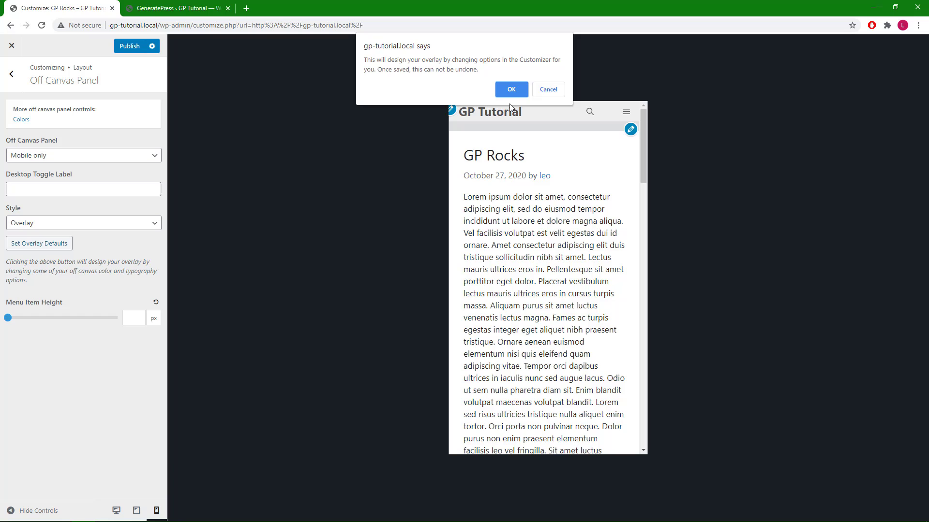
pyautogui.click(512, 90)
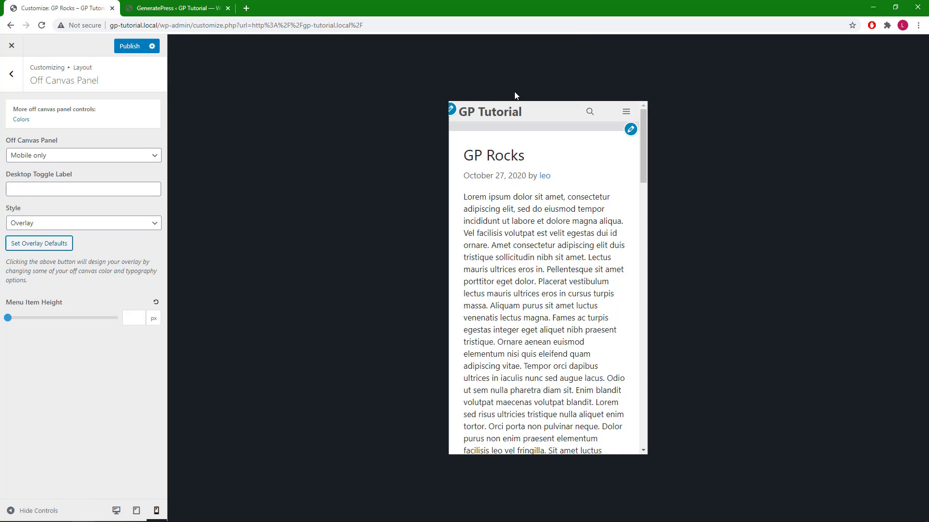
pyautogui.click(628, 113)
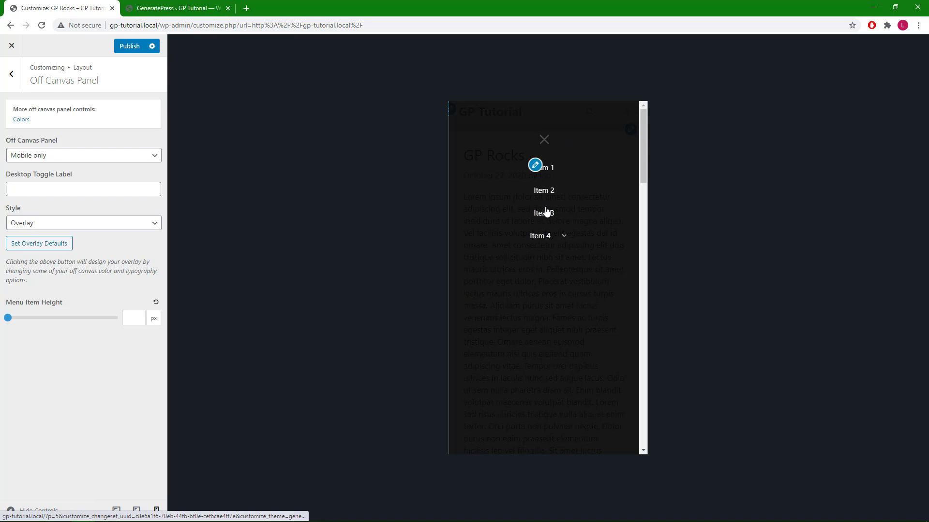
pyautogui.click(544, 139)
pyautogui.click(625, 117)
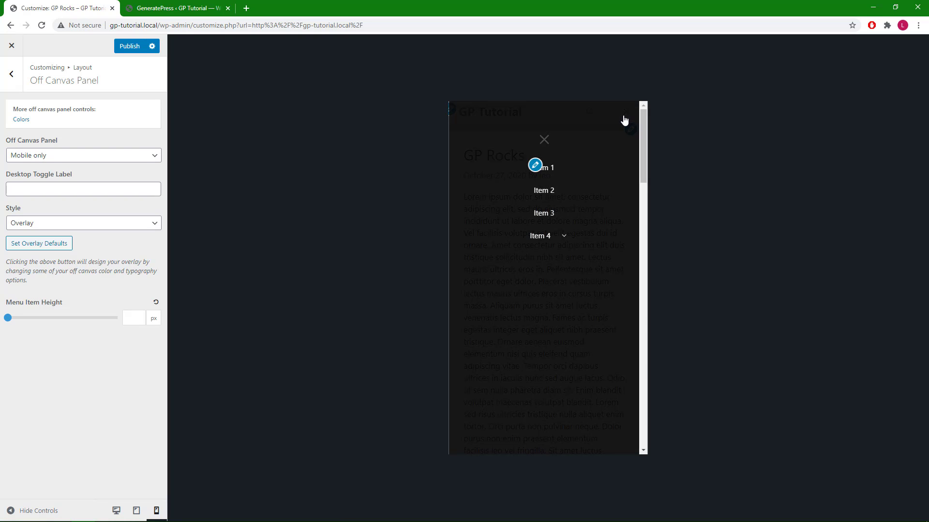
pyautogui.click(545, 141)
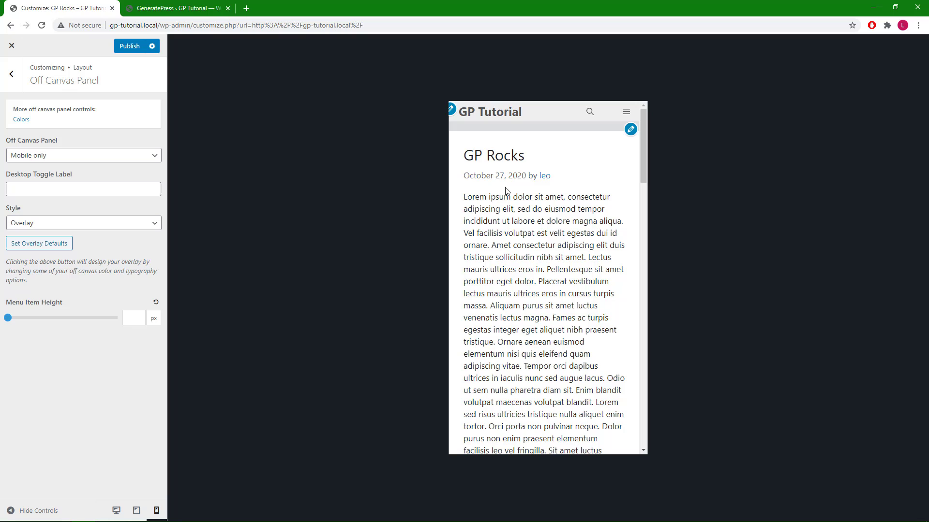
# - Set the overlay Menu Item Height to 24 px and return to the Layout section list
pyautogui.click(625, 112)
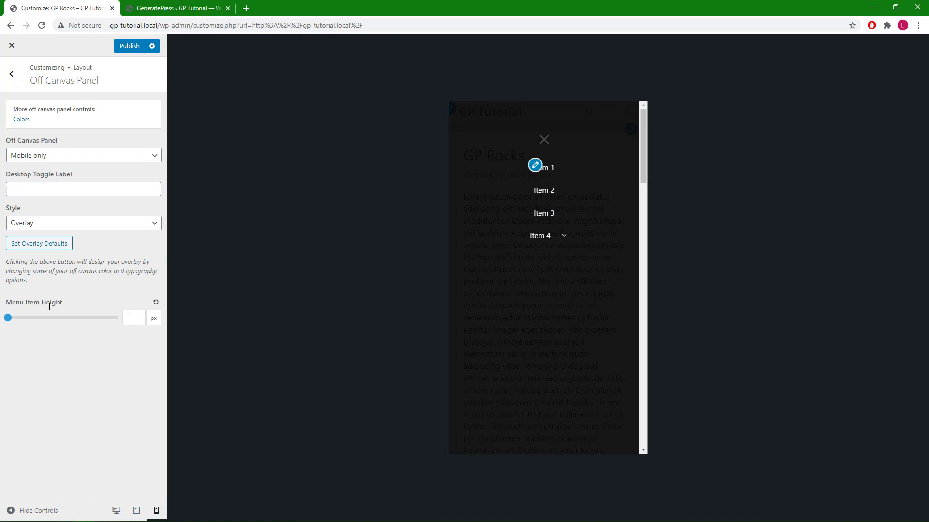
pyautogui.moveTo(10, 321)
pyautogui.mouseDown()
pyautogui.moveTo(66, 323)
pyautogui.moveTo(12, 325)
pyautogui.mouseUp()
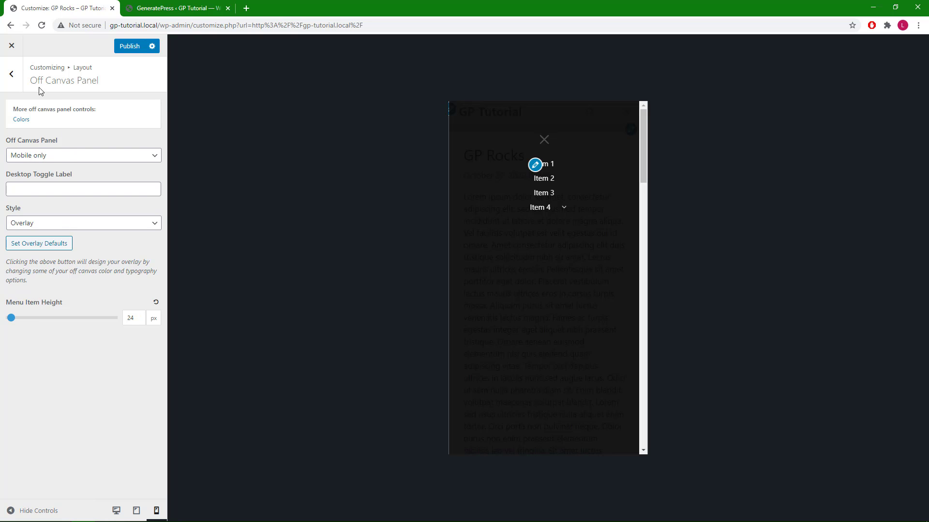
pyautogui.click(17, 81)
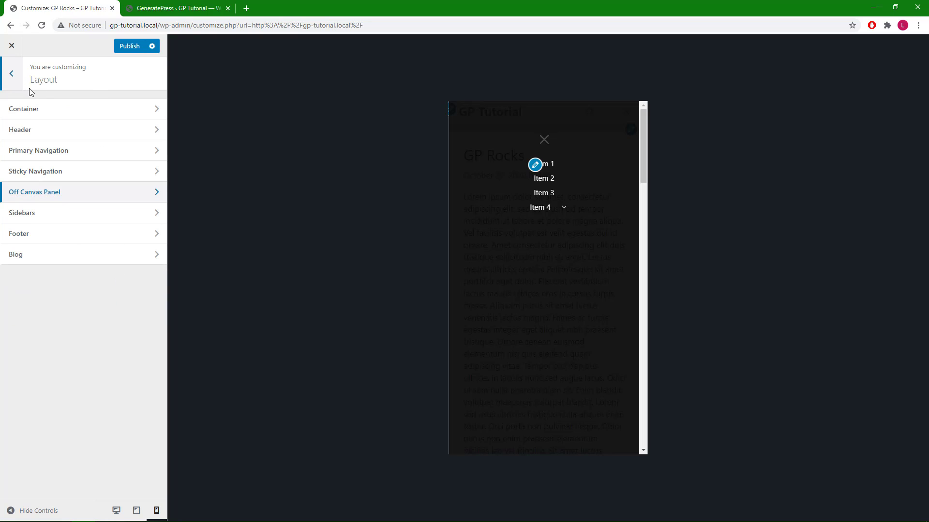